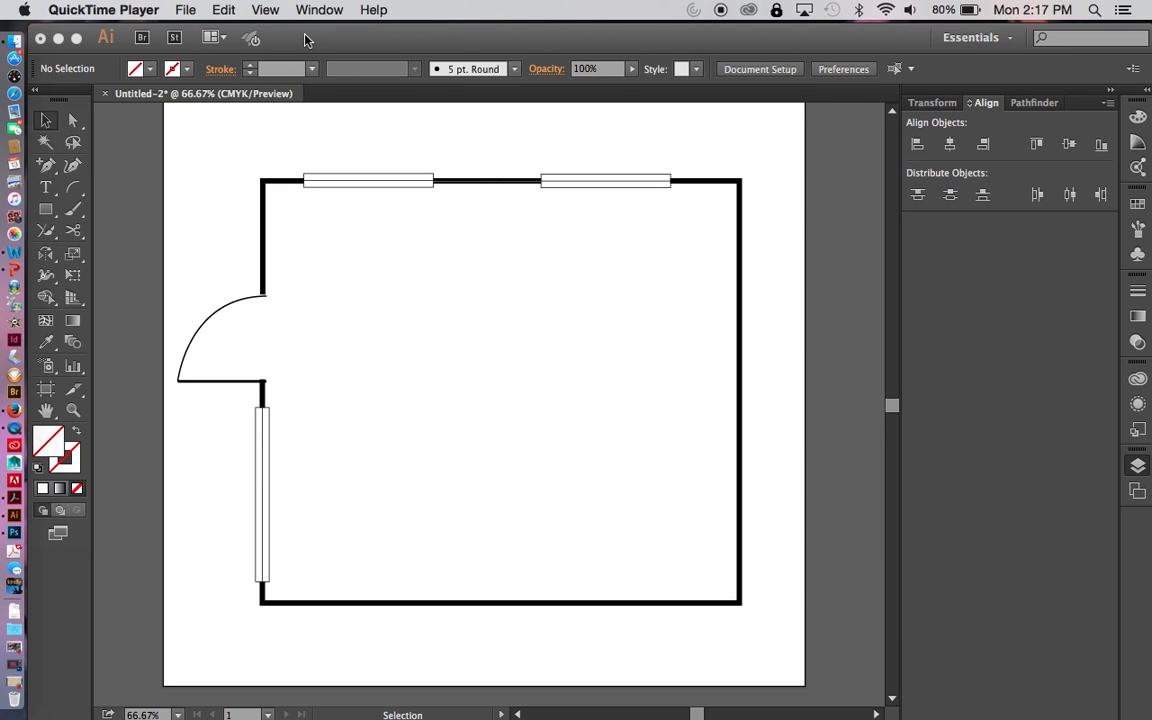
Switch to Illustrator and create a new portrait document, 11 in wide by 14 in high, with units in inches
{"action": "left_click", "coordinate": [189, 13]}
{"action": "left_click", "coordinate": [190, 12]}
{"action": "left_click", "coordinate": [330, 37]}
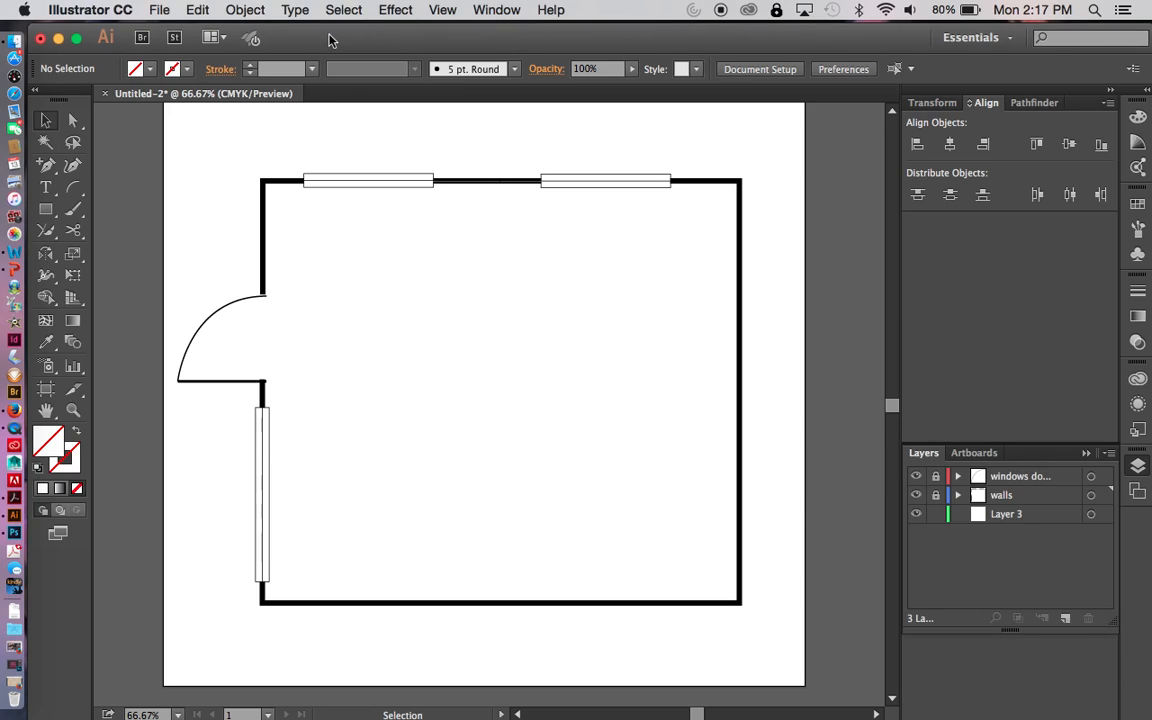
{"action": "left_click", "coordinate": [88, 12]}
{"action": "mouse_move", "coordinate": [159, 10]}
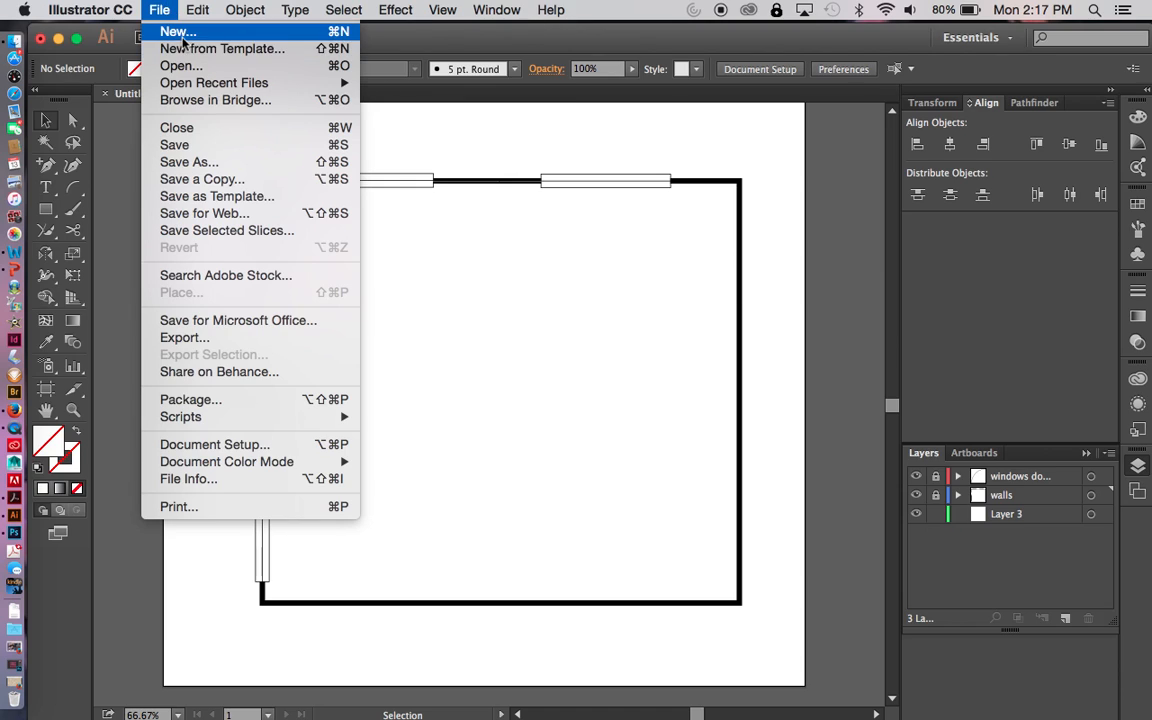
{"action": "left_click", "coordinate": [183, 35]}
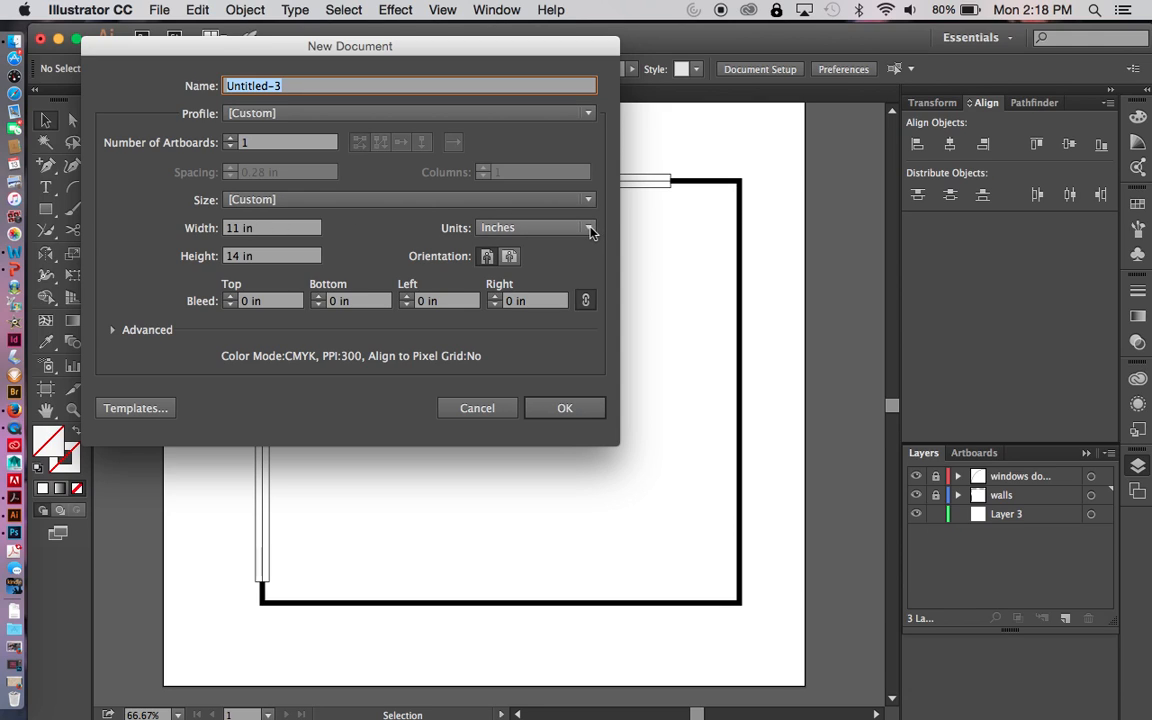
{"action": "left_click", "coordinate": [590, 231]}
{"action": "left_click", "coordinate": [576, 249]}
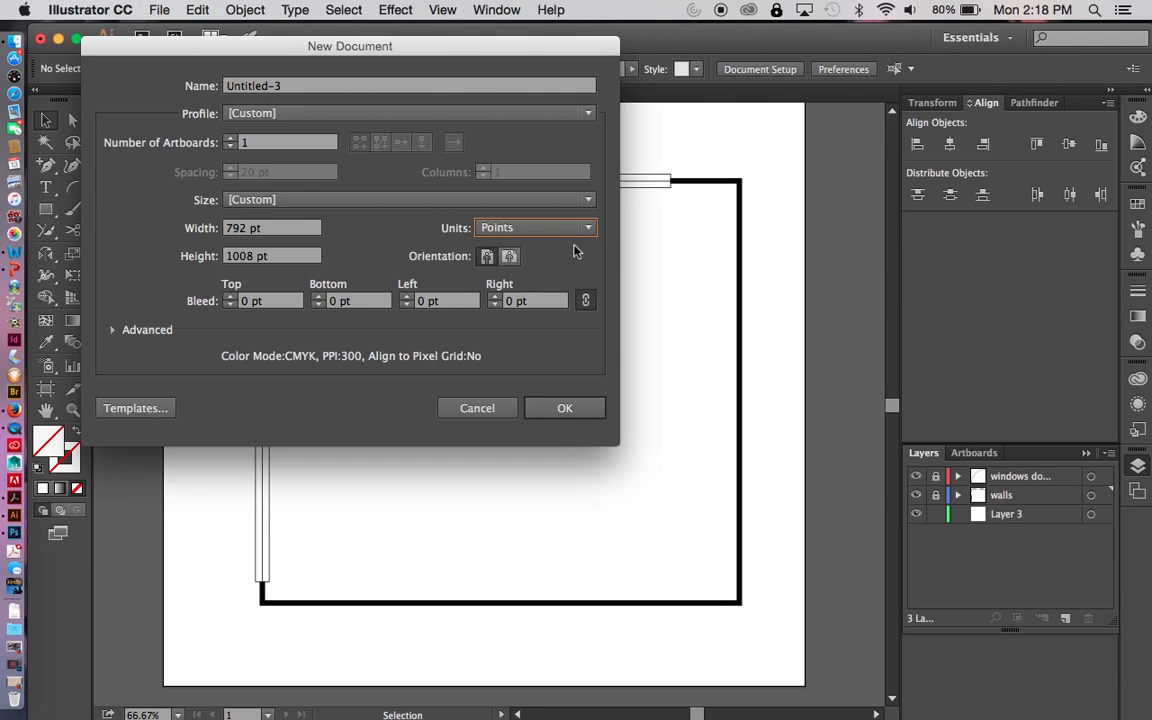
{"action": "left_click", "coordinate": [590, 231]}
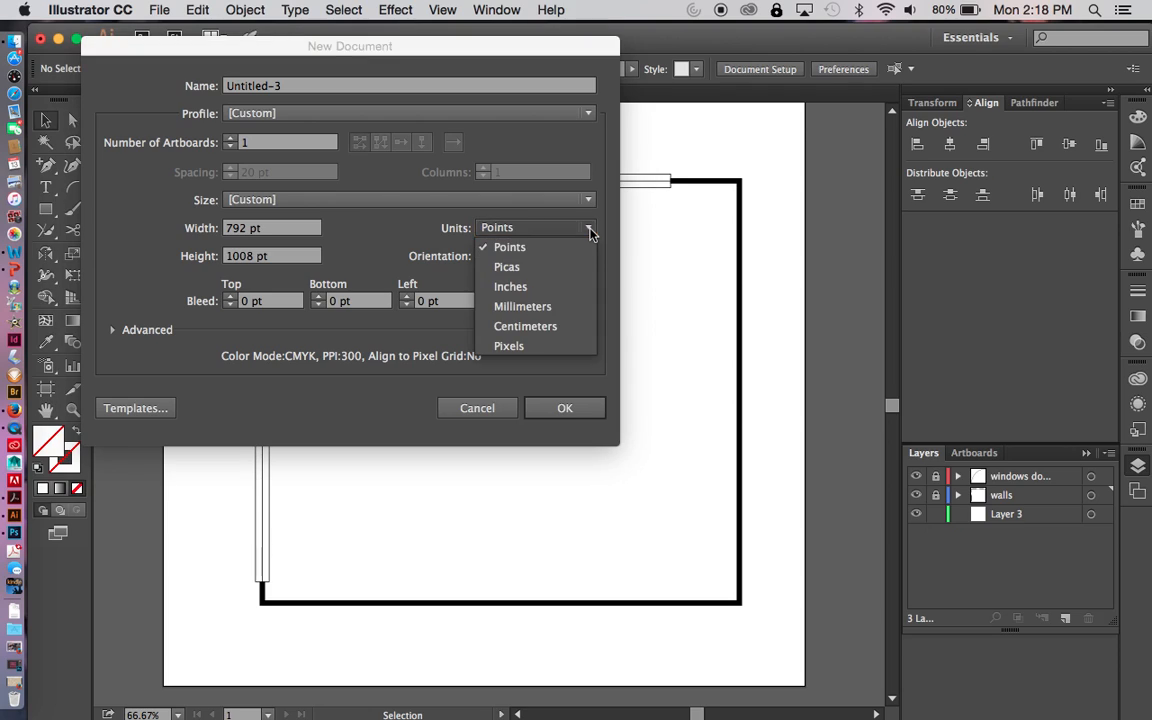
{"action": "left_click", "coordinate": [576, 286]}
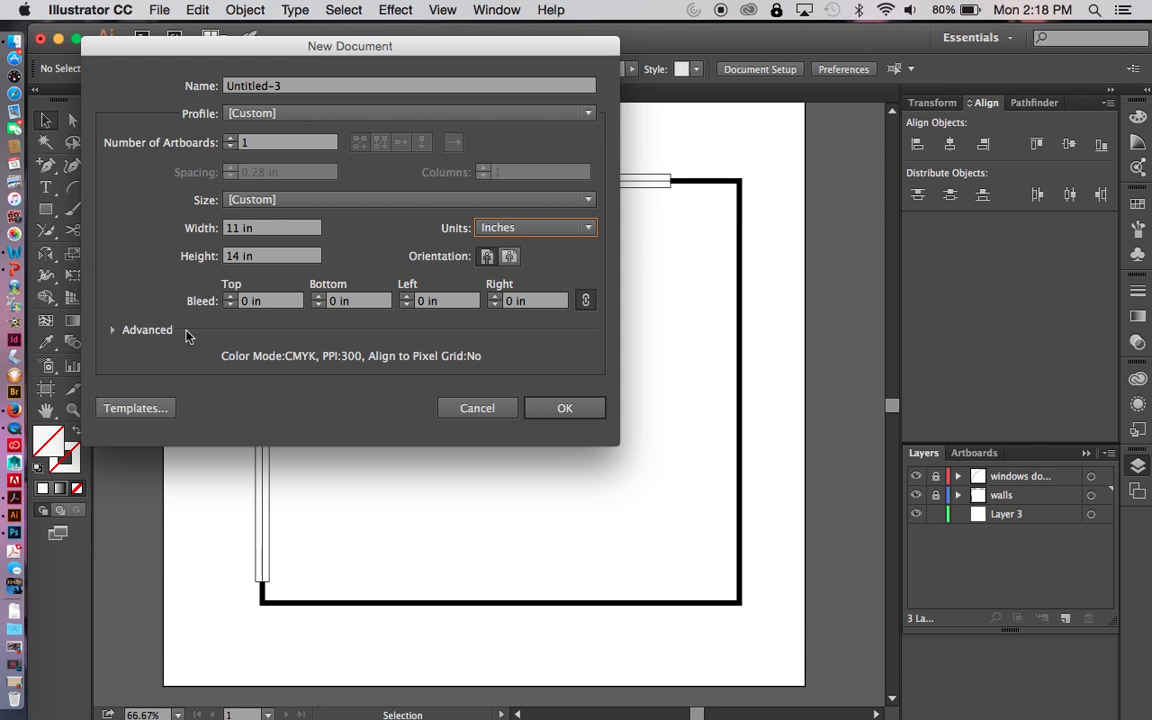
{"action": "left_click", "coordinate": [589, 406]}
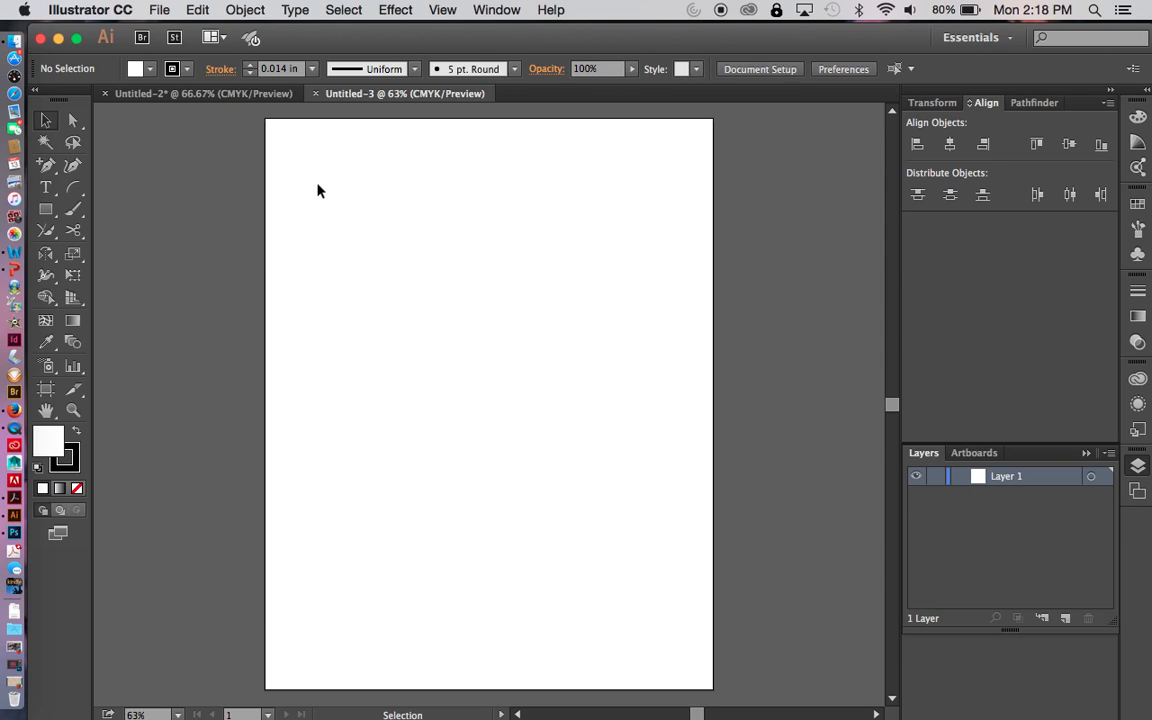
Review the general, stroke and type units in the preferences, and bring up the Guides & Grid settings
{"action": "left_click", "coordinate": [103, 14]}
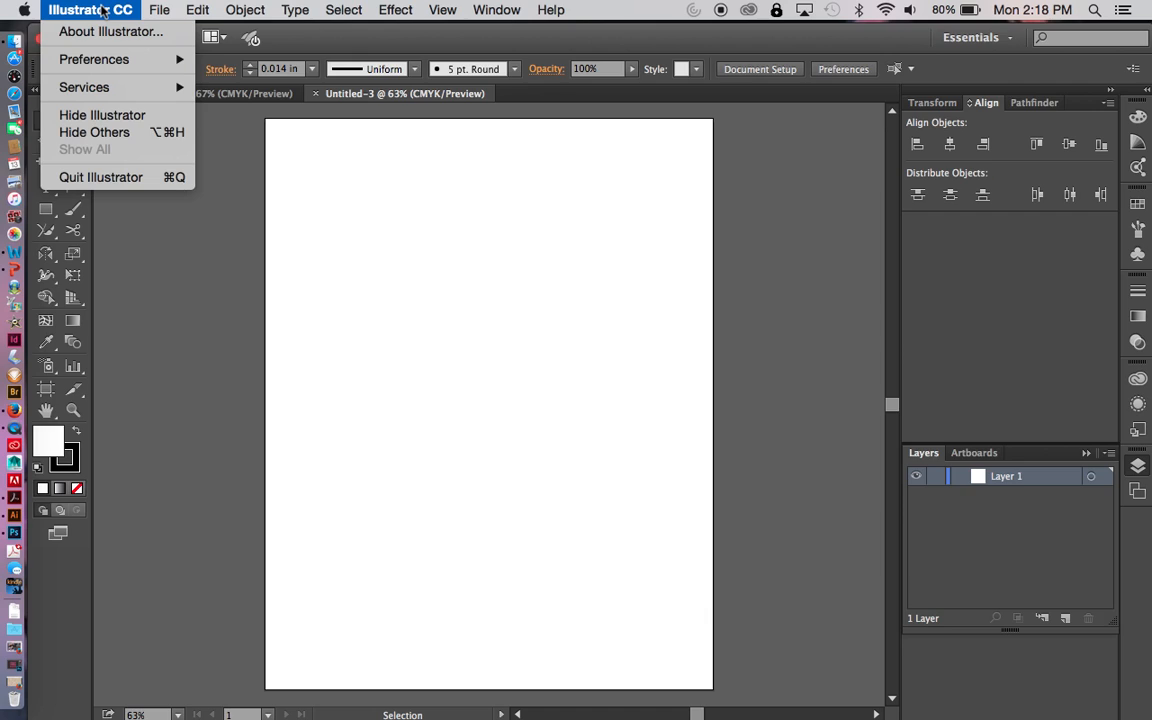
{"action": "mouse_move", "coordinate": [112, 64]}
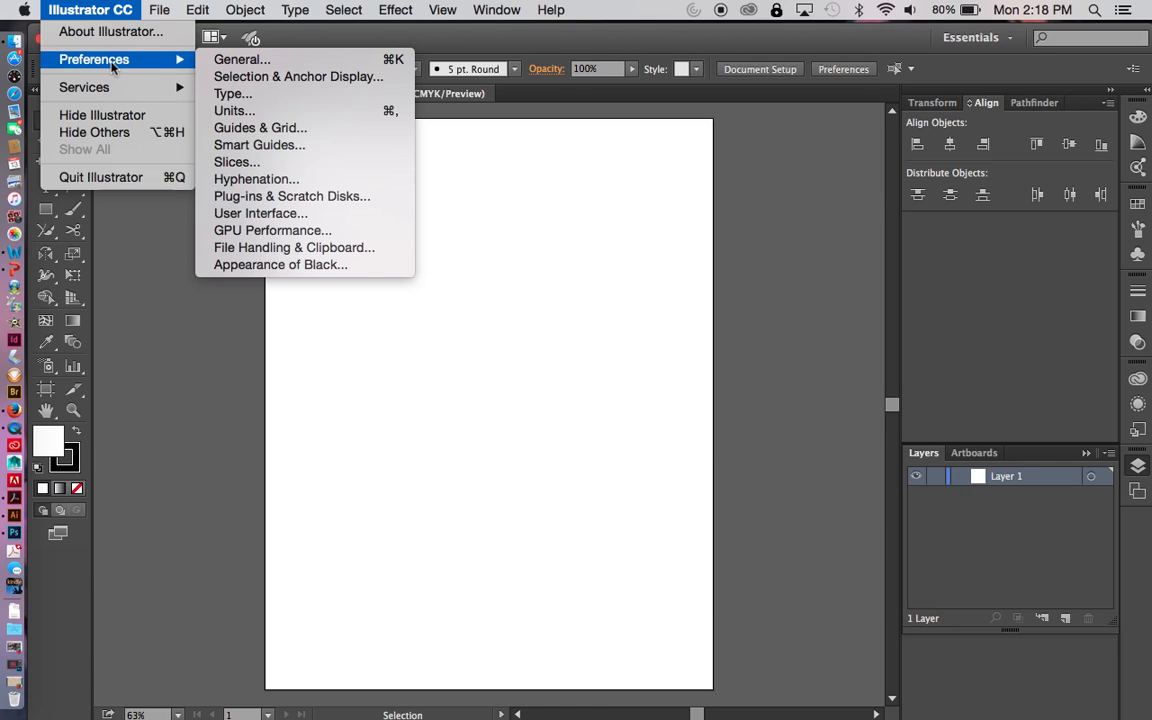
{"action": "left_click", "coordinate": [396, 330]}
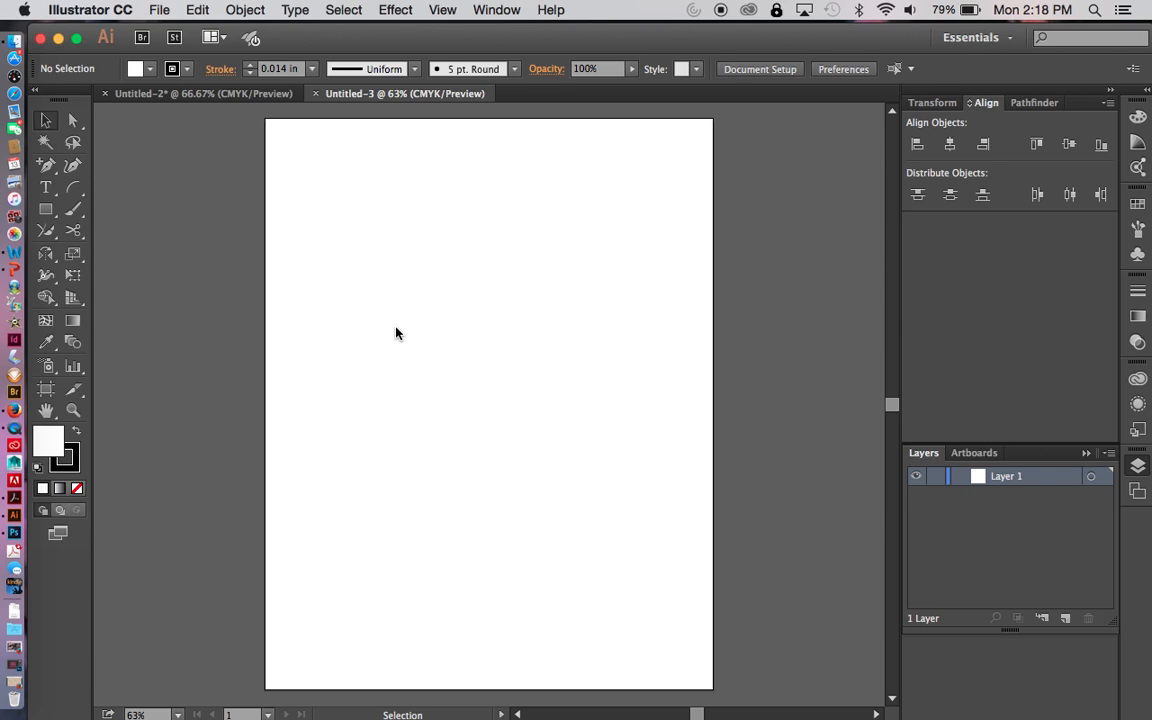
{"action": "key", "text": "super+k"}
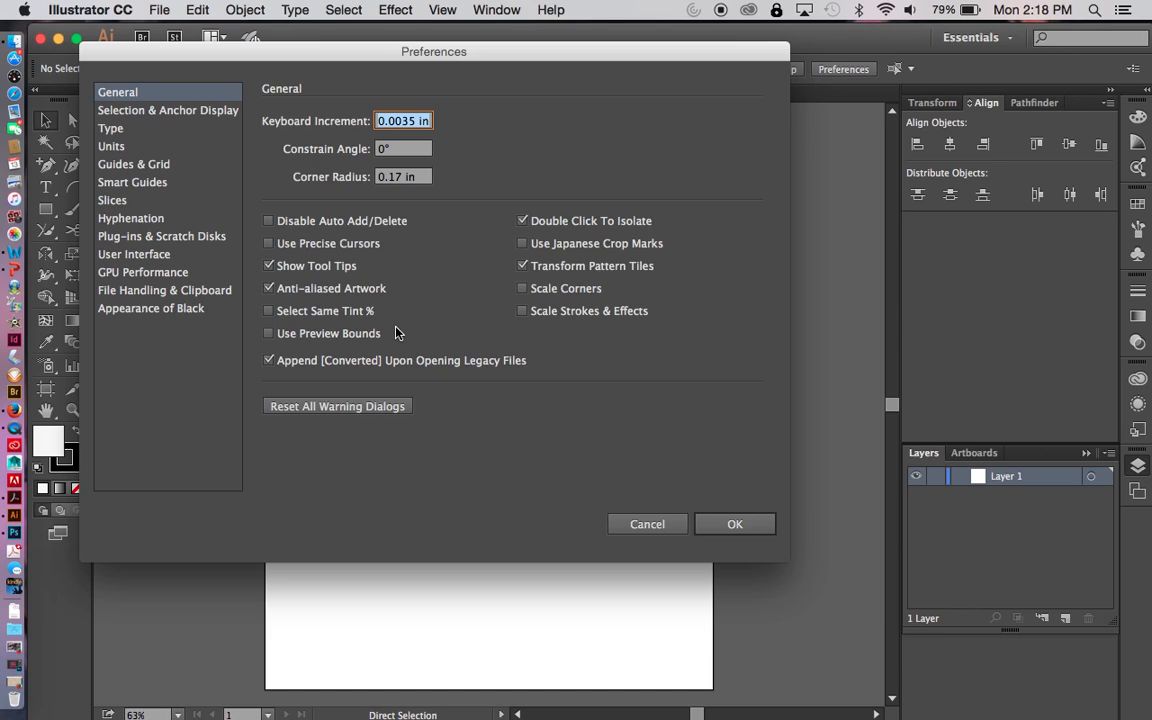
{"action": "left_click", "coordinate": [112, 147]}
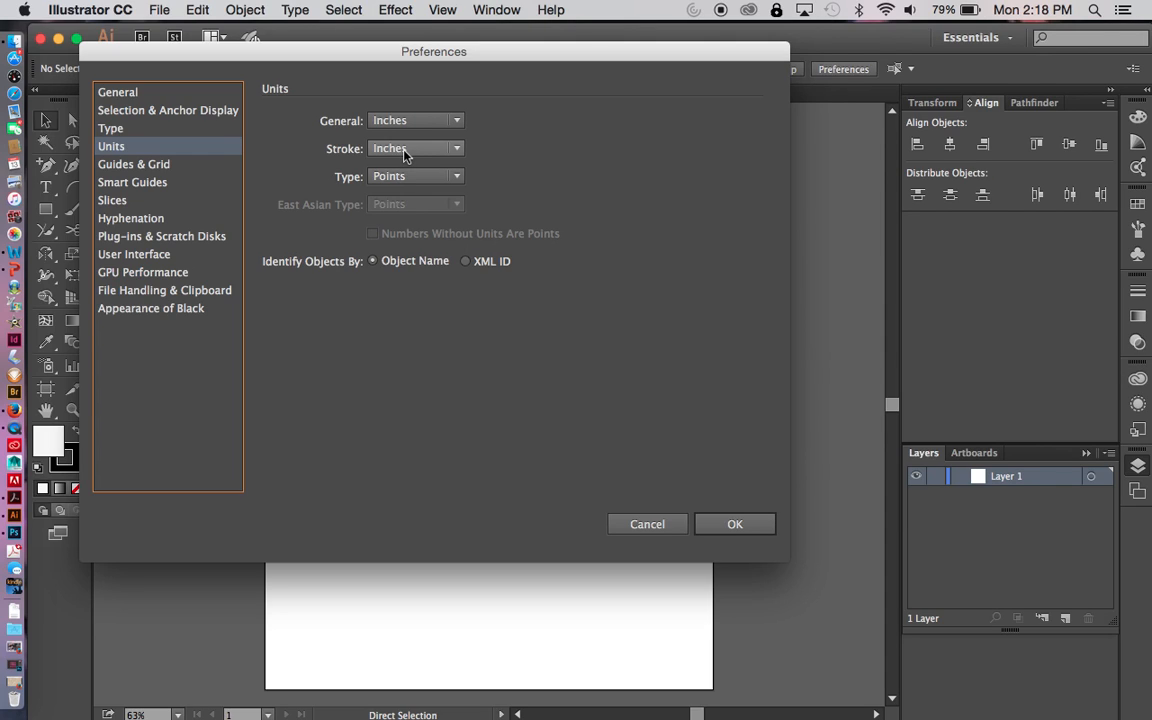
{"action": "left_click", "coordinate": [157, 170]}
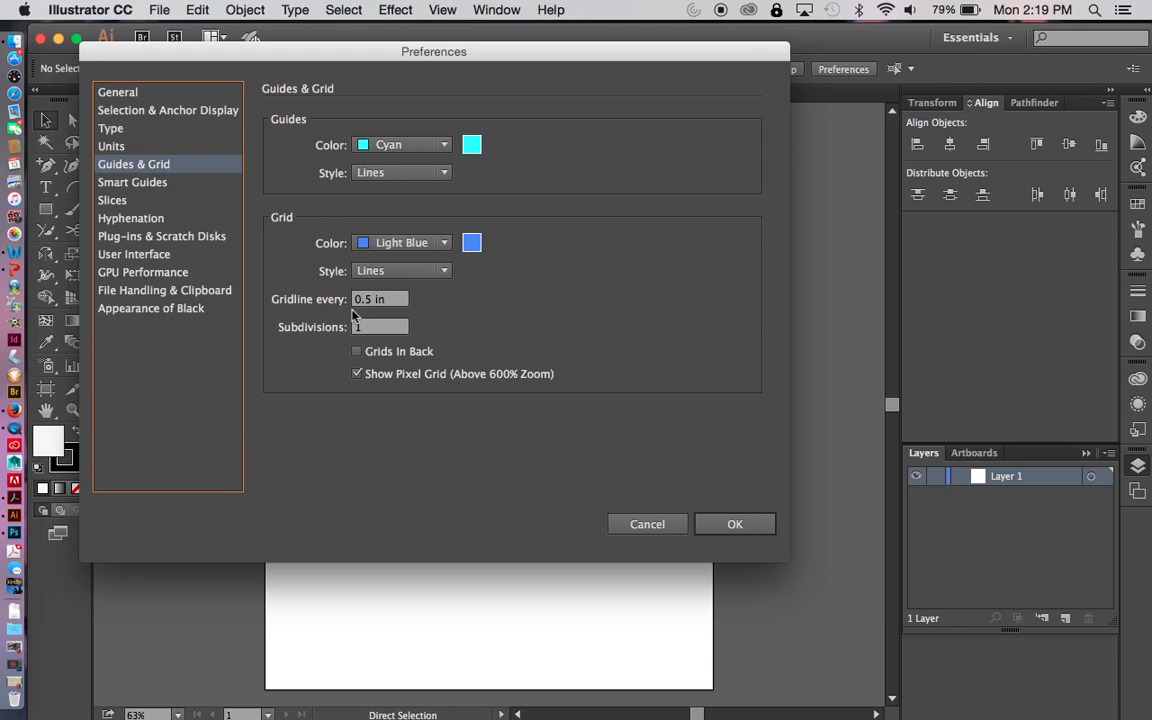
{"action": "left_click", "coordinate": [365, 331]}
{"action": "left_click", "coordinate": [357, 351]}
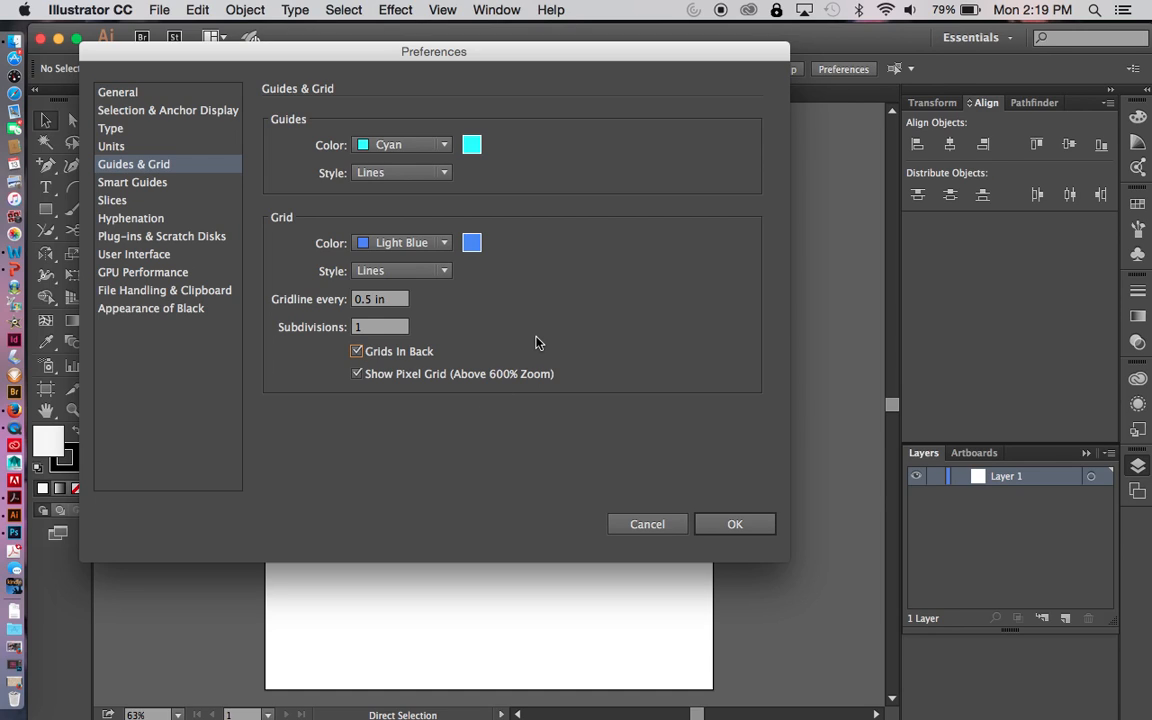
{"action": "left_click", "coordinate": [357, 352]}
Change the grid color to a custom muted purple and apply the preferences
{"action": "left_click", "coordinate": [472, 245]}
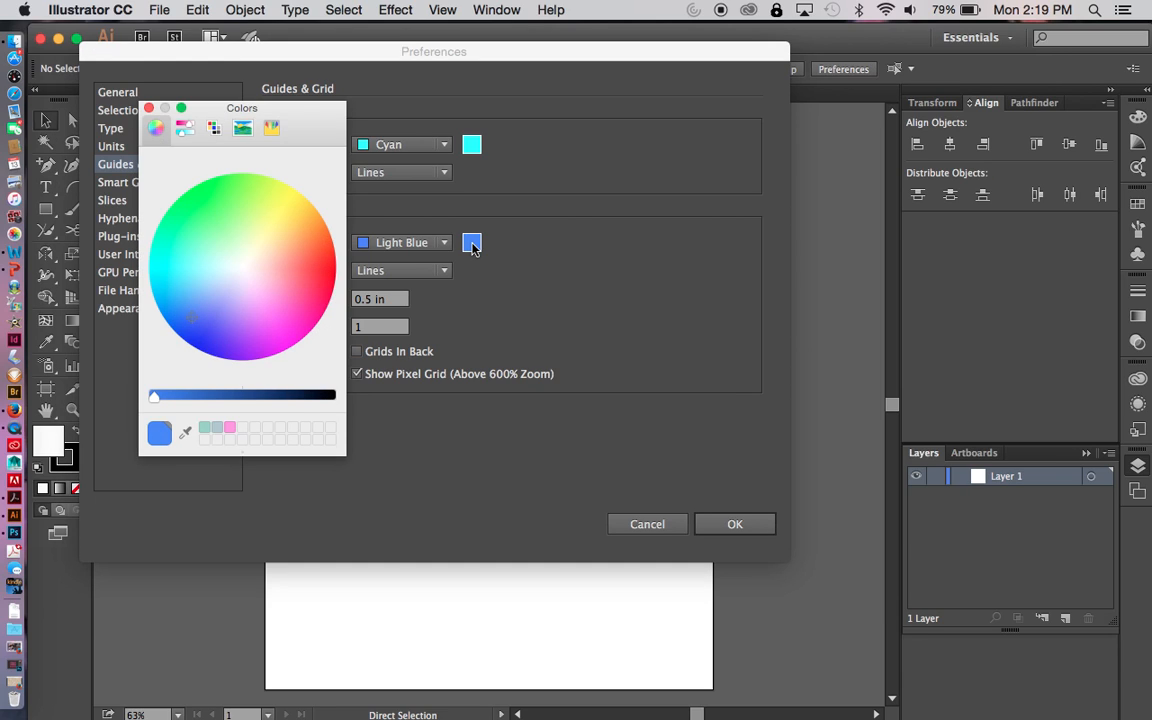
{"action": "left_click", "coordinate": [230, 297]}
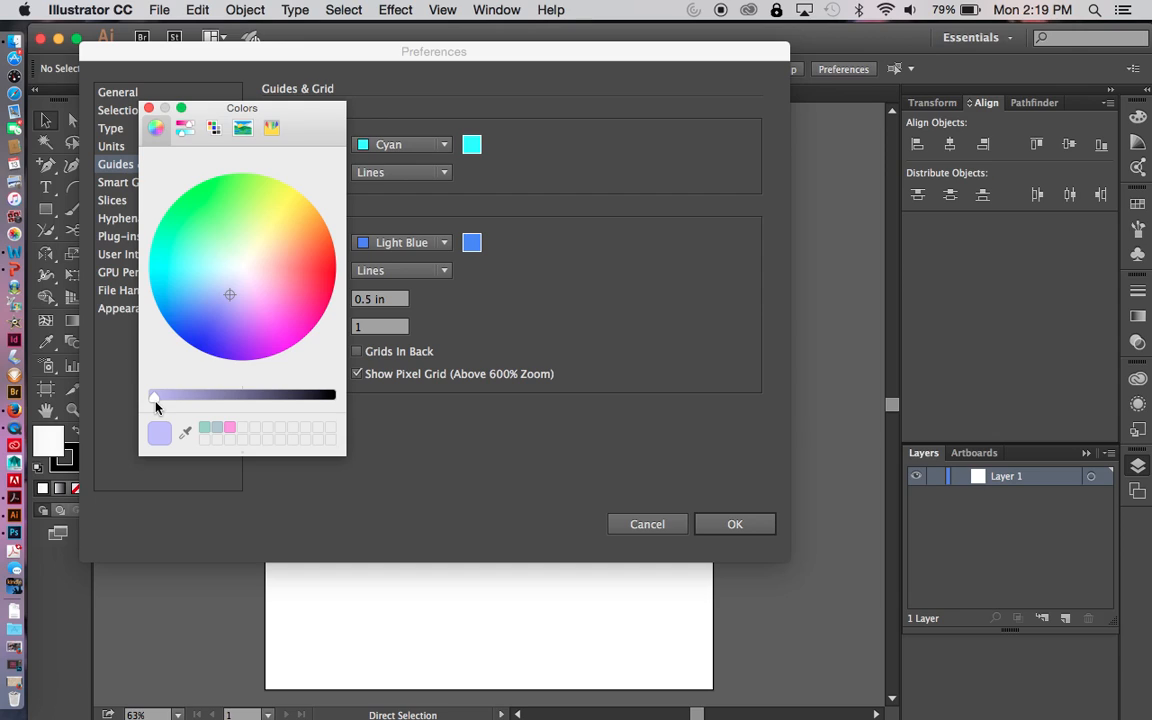
{"action": "left_click_drag", "start_coordinate": [155, 401], "coordinate": [210, 399]}
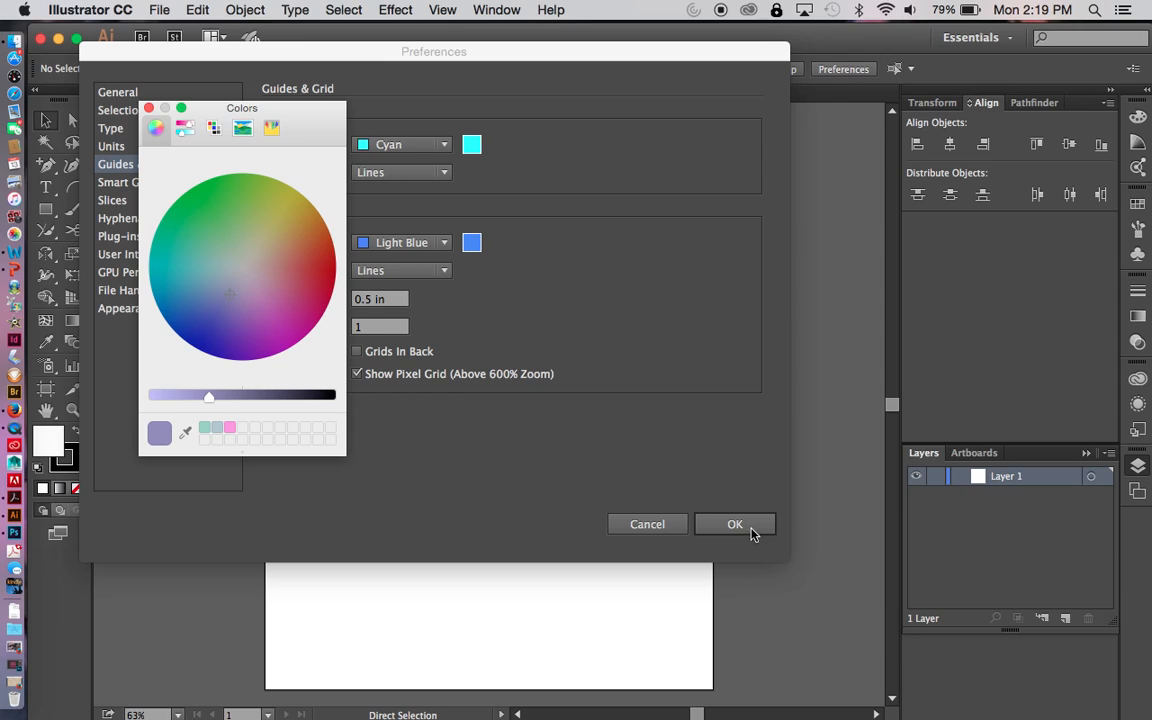
{"action": "left_click", "coordinate": [149, 107]}
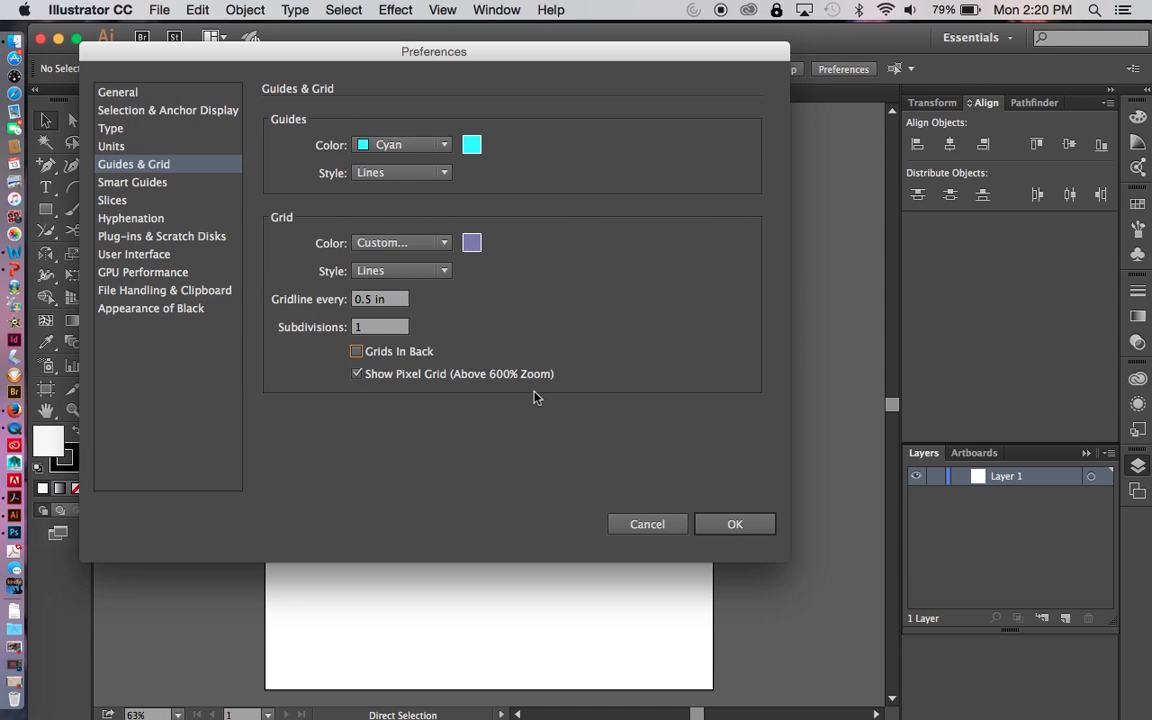
{"action": "left_click", "coordinate": [749, 526]}
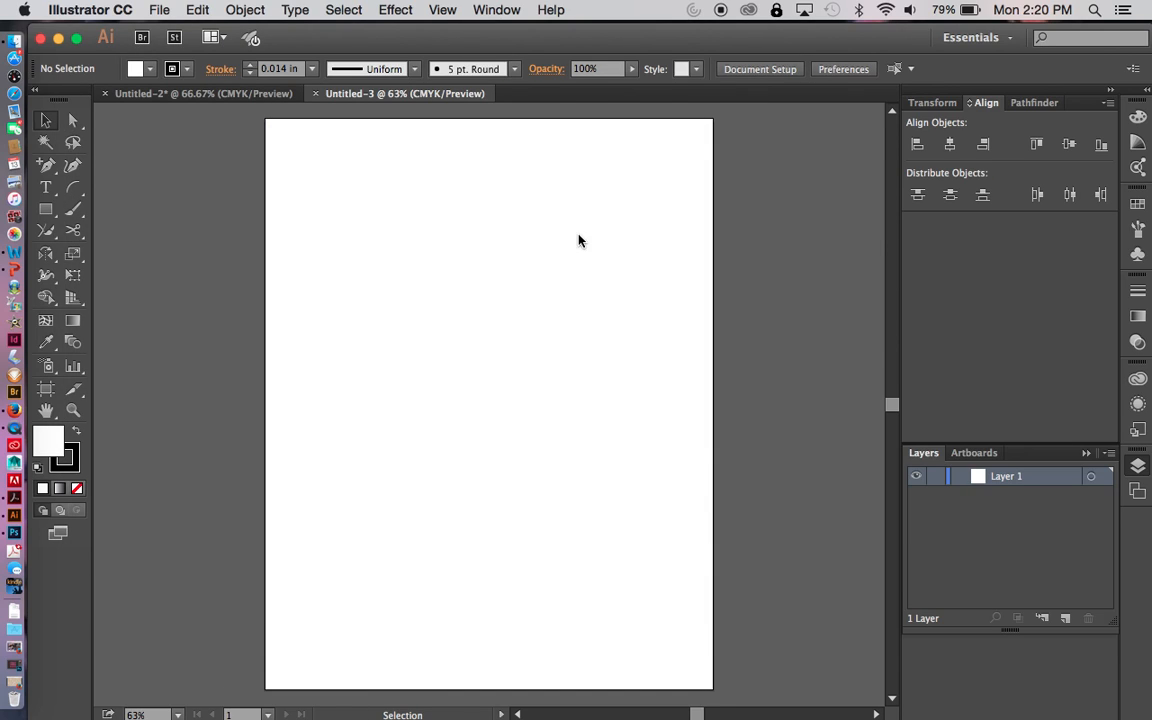
Show the grid in the new blank document
{"action": "left_click", "coordinate": [444, 10]}
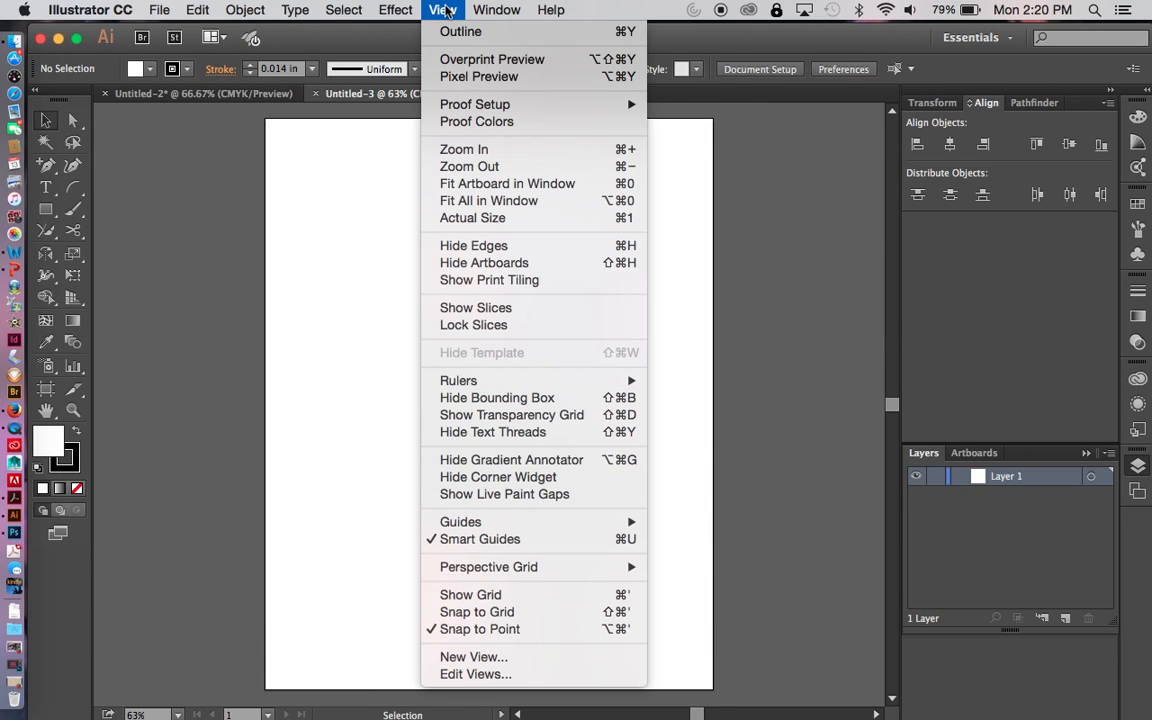
{"action": "left_click", "coordinate": [636, 600]}
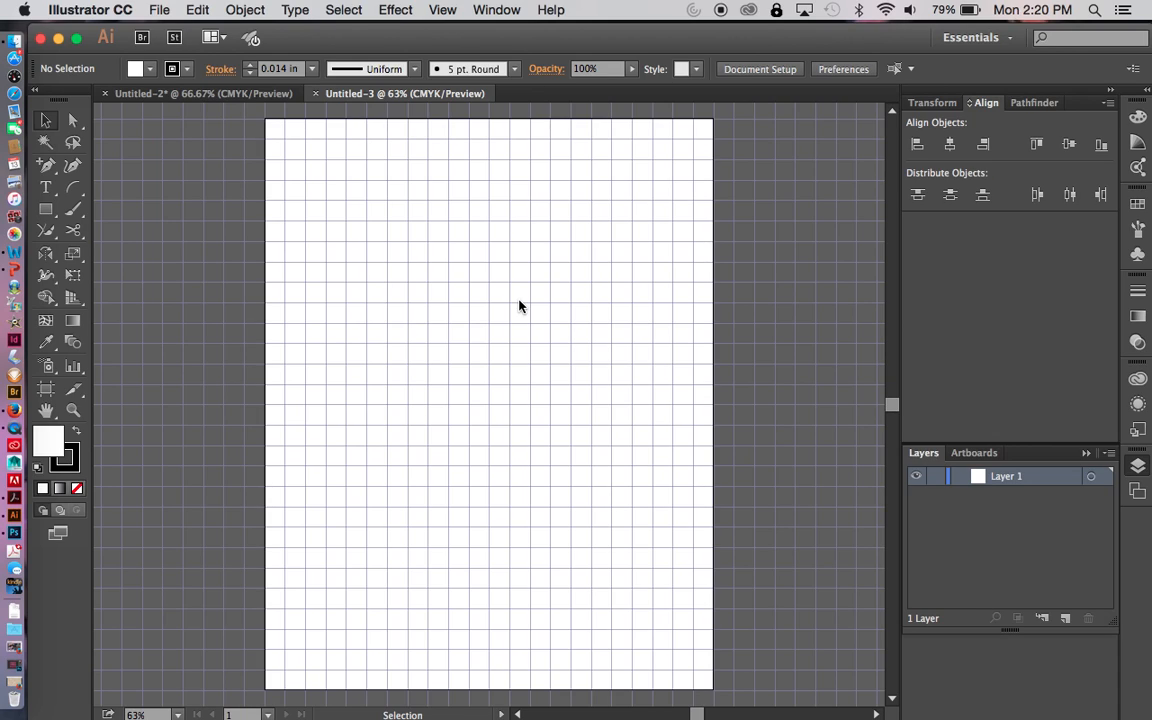
{"action": "key", "text": "super+apostrophe"}
{"action": "key", "text": "a"}
{"action": "key", "text": "super+apostrophe"}
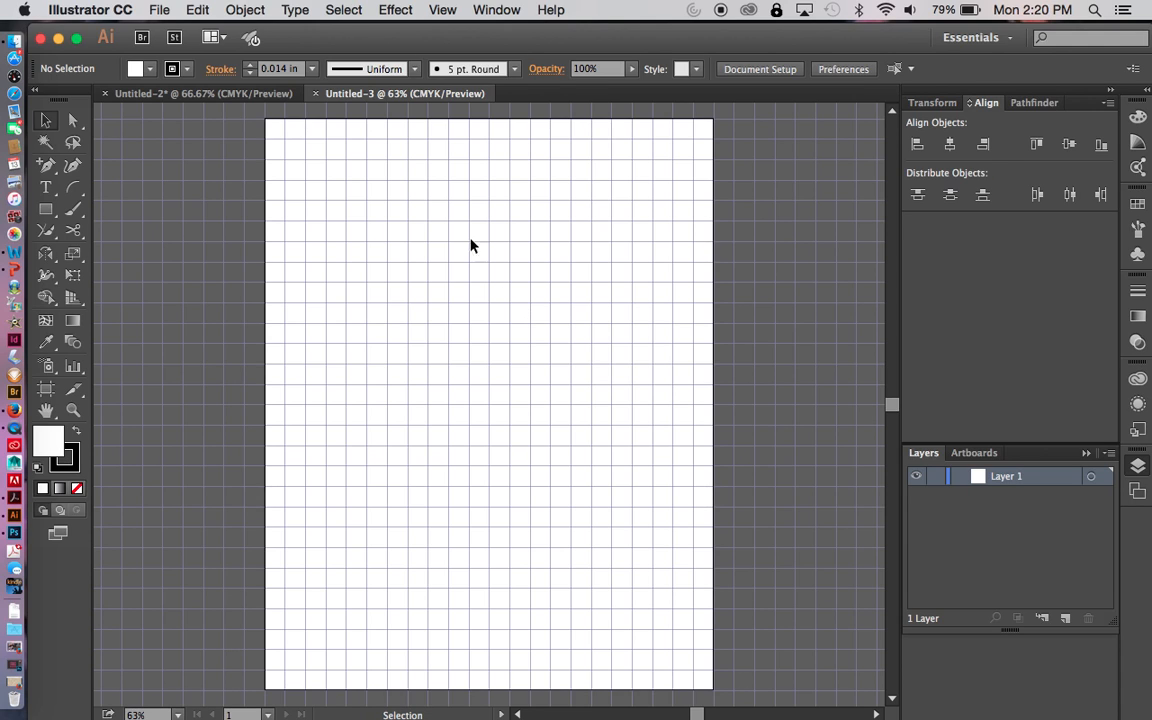
In the Untitled-2 floor plan, replace the empty Layer 3 with a new layer placed below the walls layer
{"action": "left_click", "coordinate": [249, 95]}
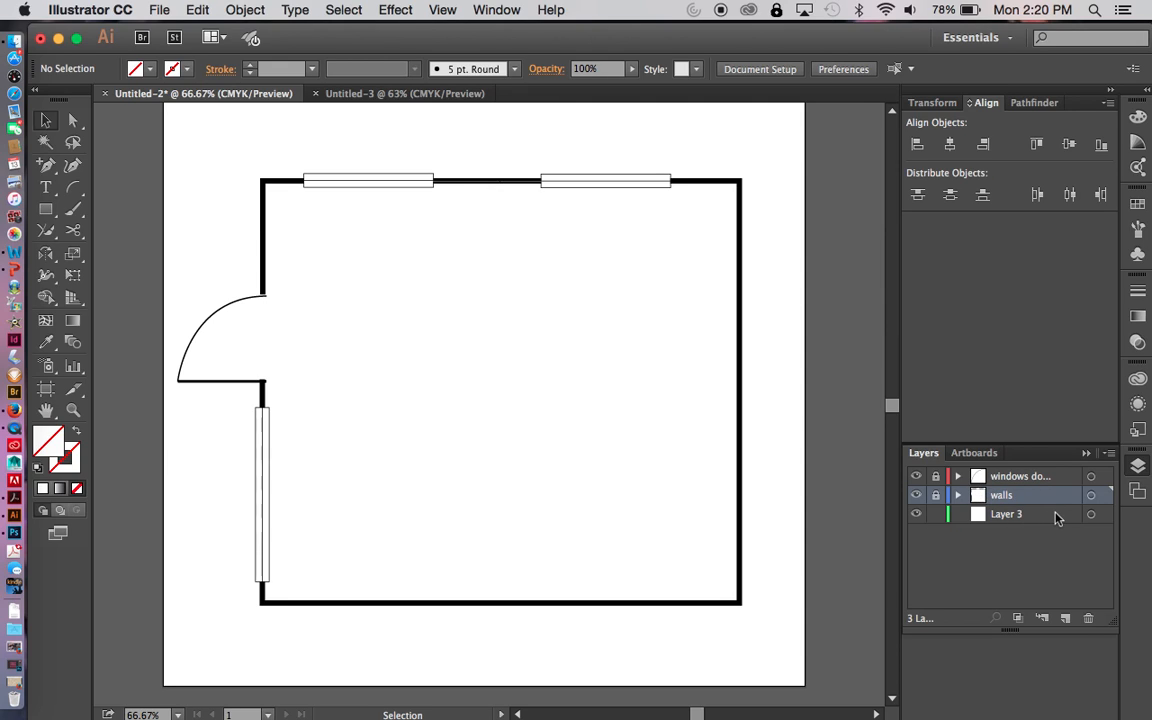
{"action": "left_click_drag", "start_coordinate": [1057, 516], "coordinate": [1089, 618]}
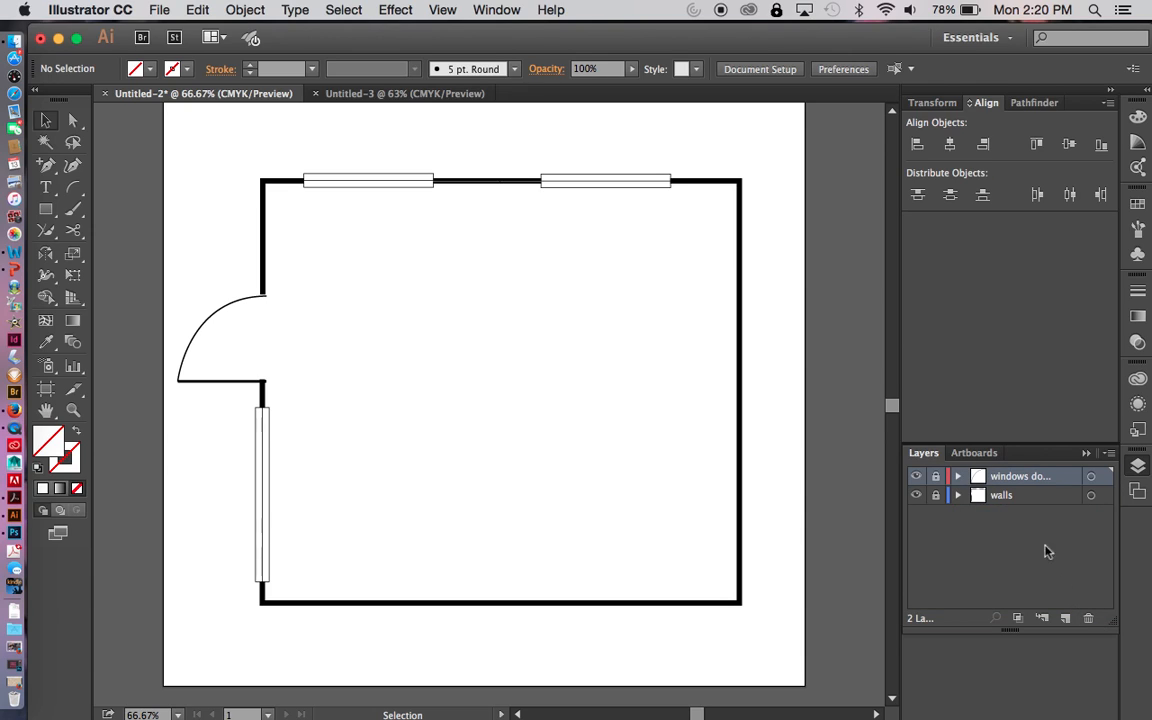
{"action": "left_click", "coordinate": [1066, 618]}
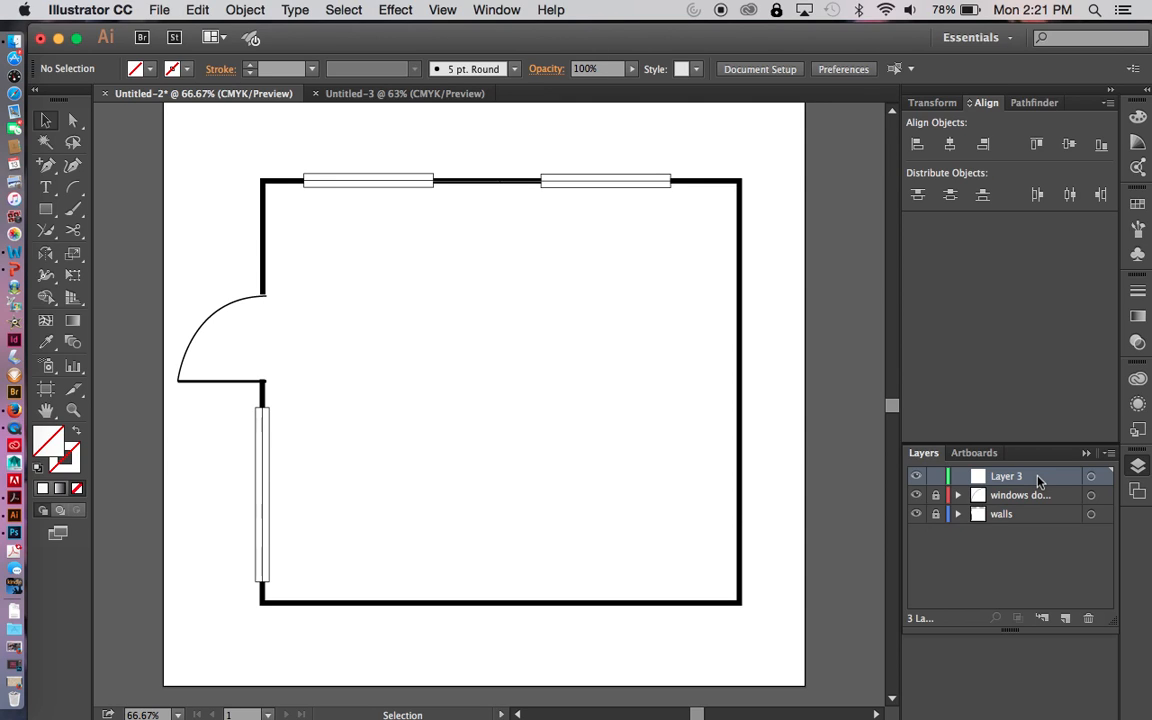
{"action": "left_click_drag", "start_coordinate": [1038, 481], "coordinate": [1036, 535]}
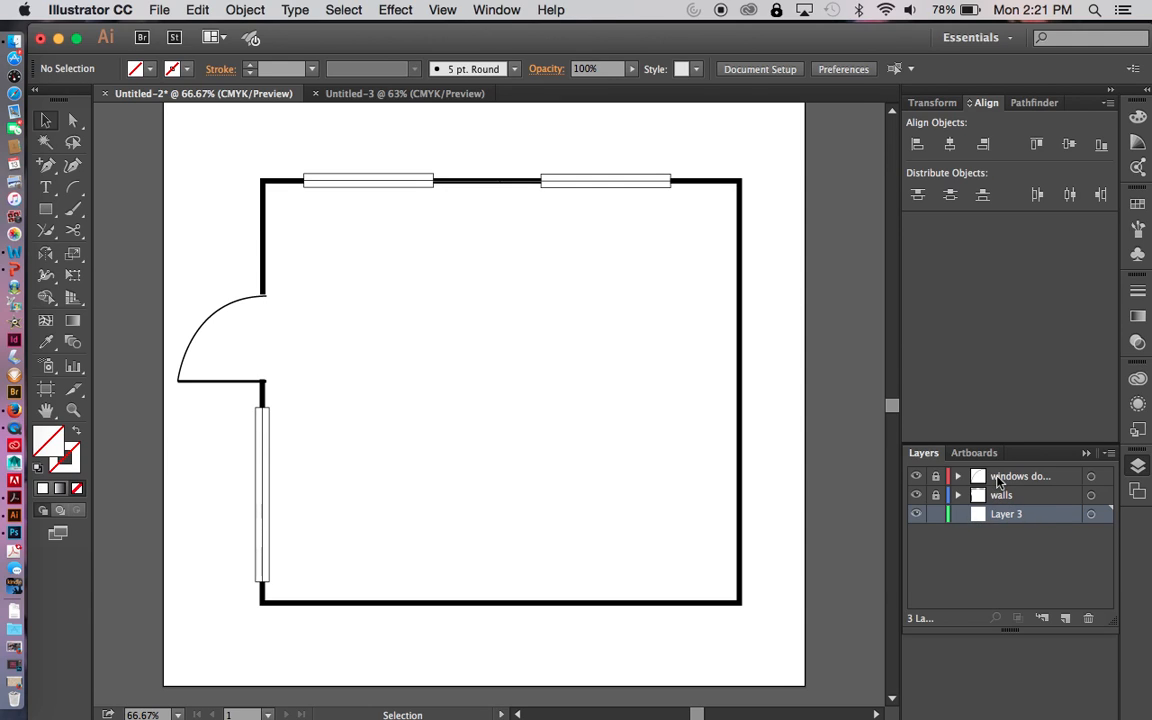
Place Marble tile.jpeg as a linked image about 2.46 in square in the room's upper-left corner on Layer 3
{"action": "left_click", "coordinate": [161, 12]}
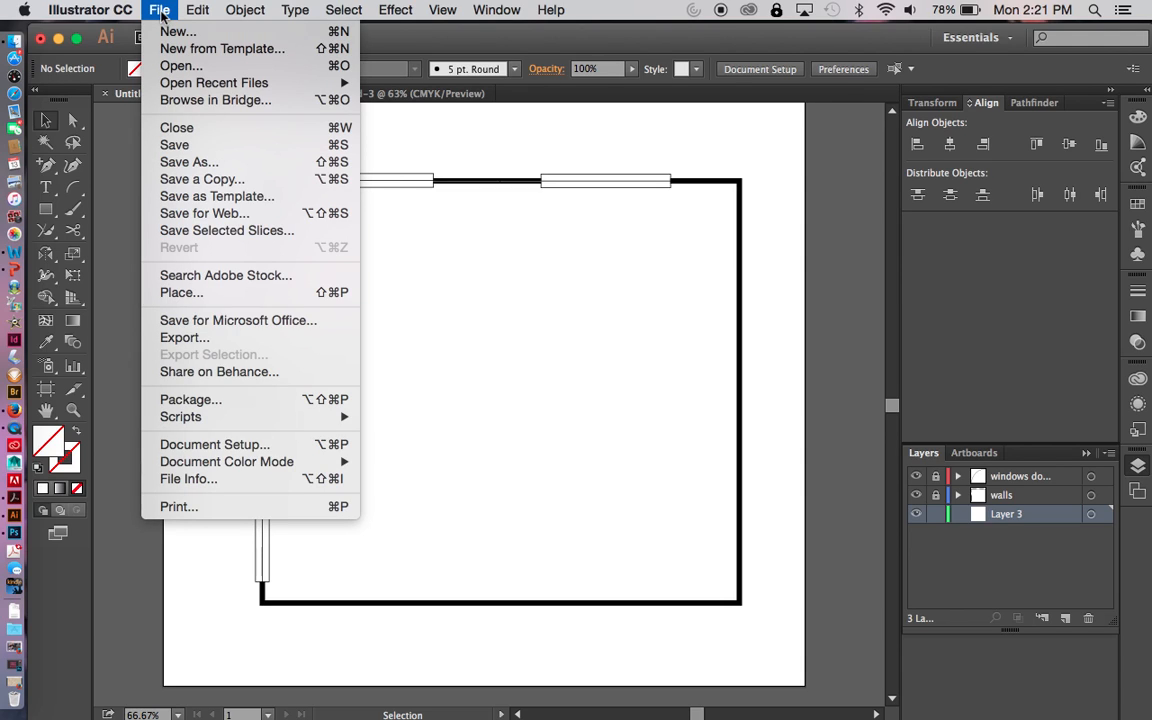
{"action": "left_click", "coordinate": [178, 292]}
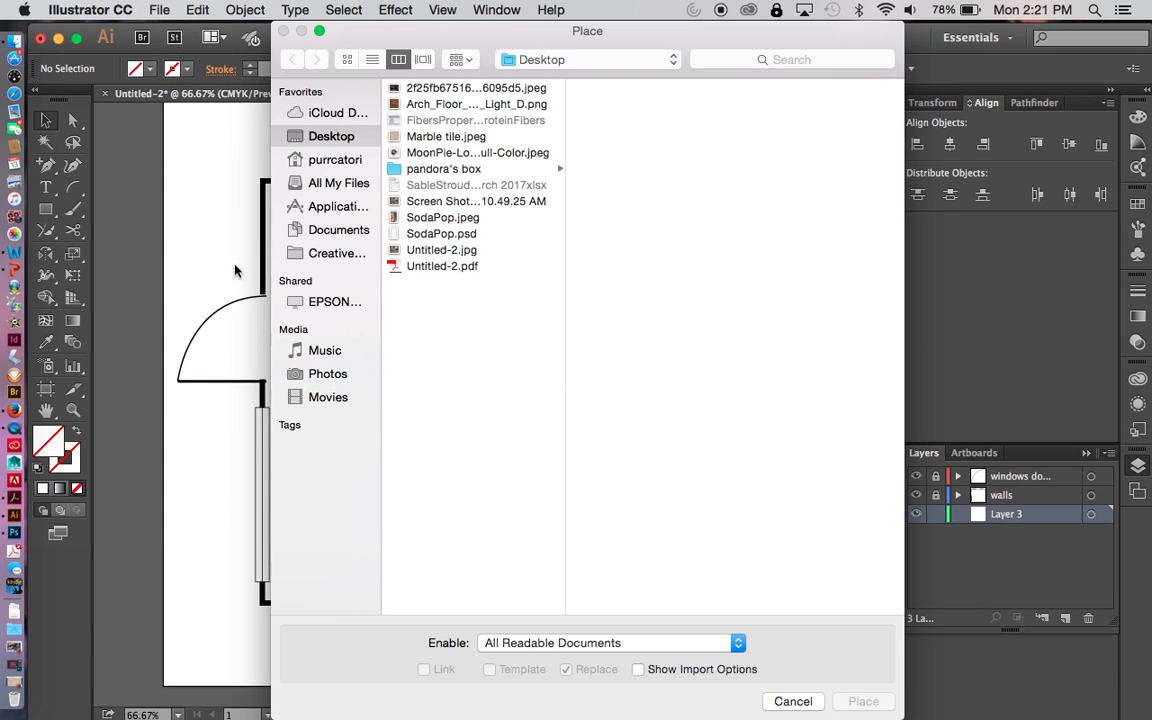
{"action": "left_click", "coordinate": [435, 136]}
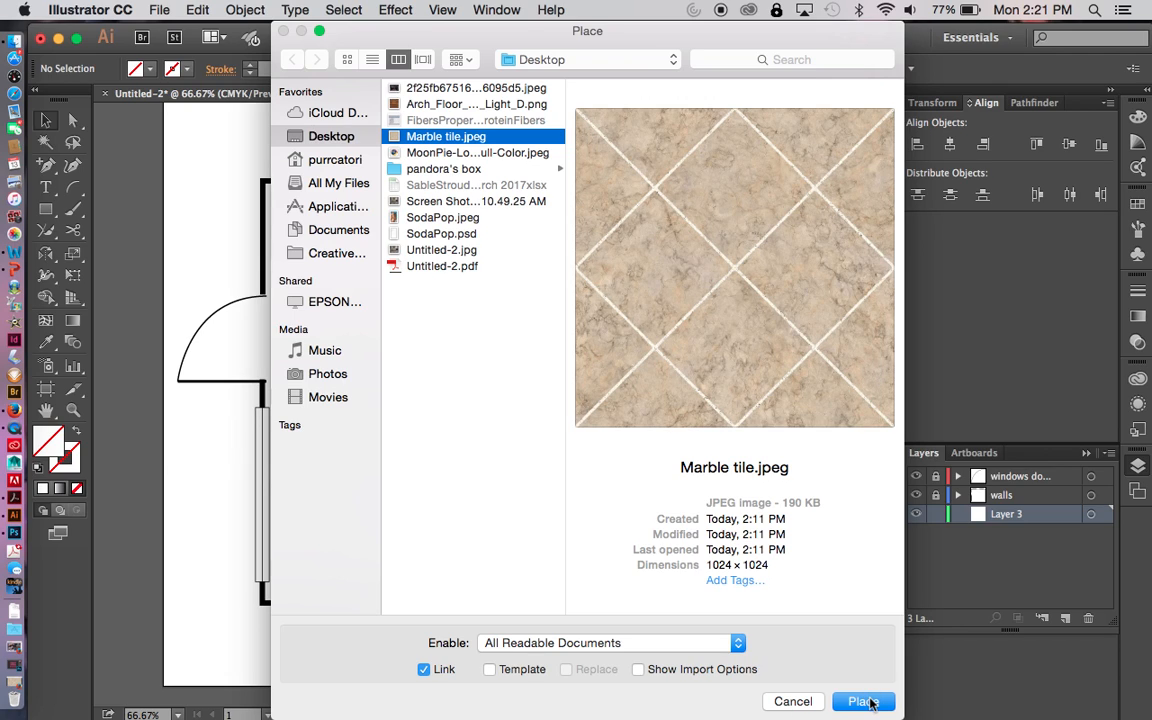
{"action": "left_click", "coordinate": [866, 702]}
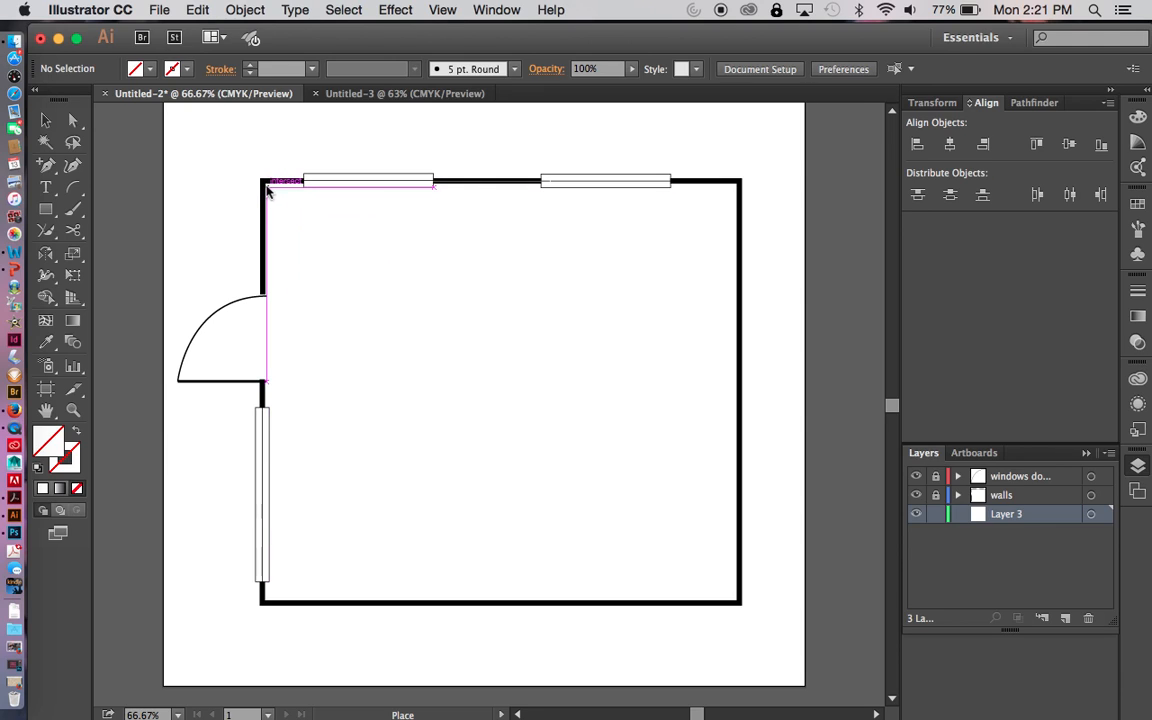
{"action": "left_click_drag", "start_coordinate": [266, 185], "coordinate": [379, 287]}
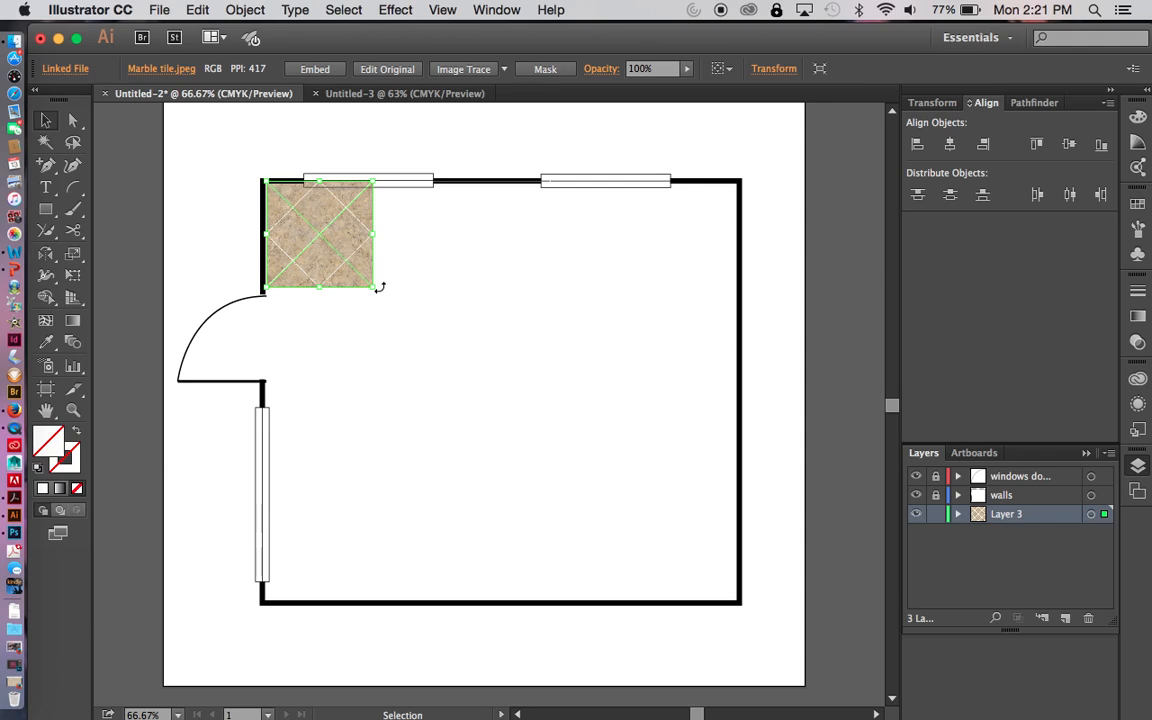
{"action": "left_click", "coordinate": [406, 326]}
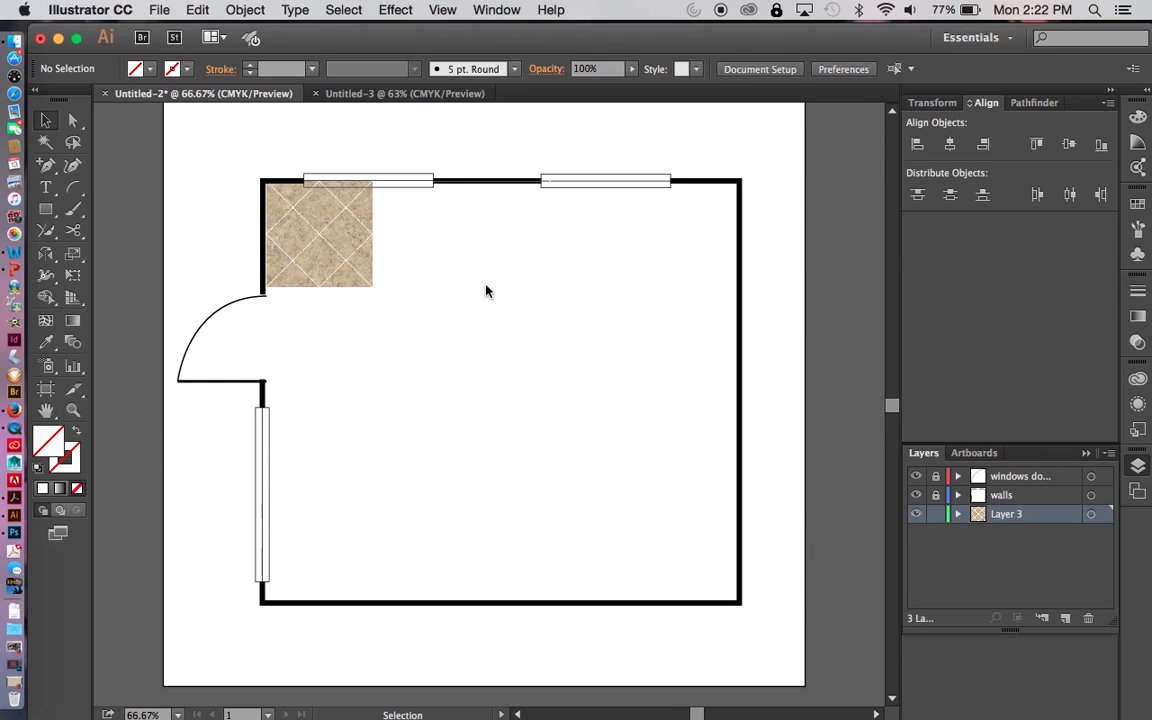
Show the grid and scale the marble tile down proportionally from its lower-right corner to about 4.5 grid squares per side
{"action": "key", "text": "super+apostrophe"}
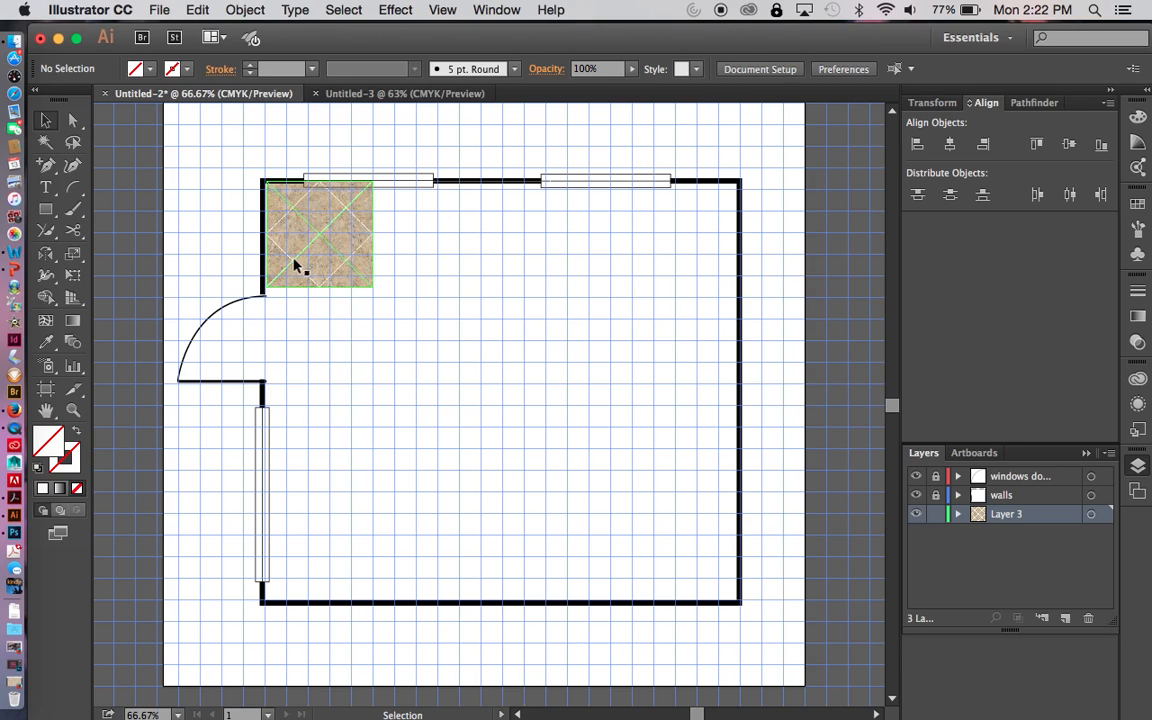
{"action": "left_click", "coordinate": [352, 281]}
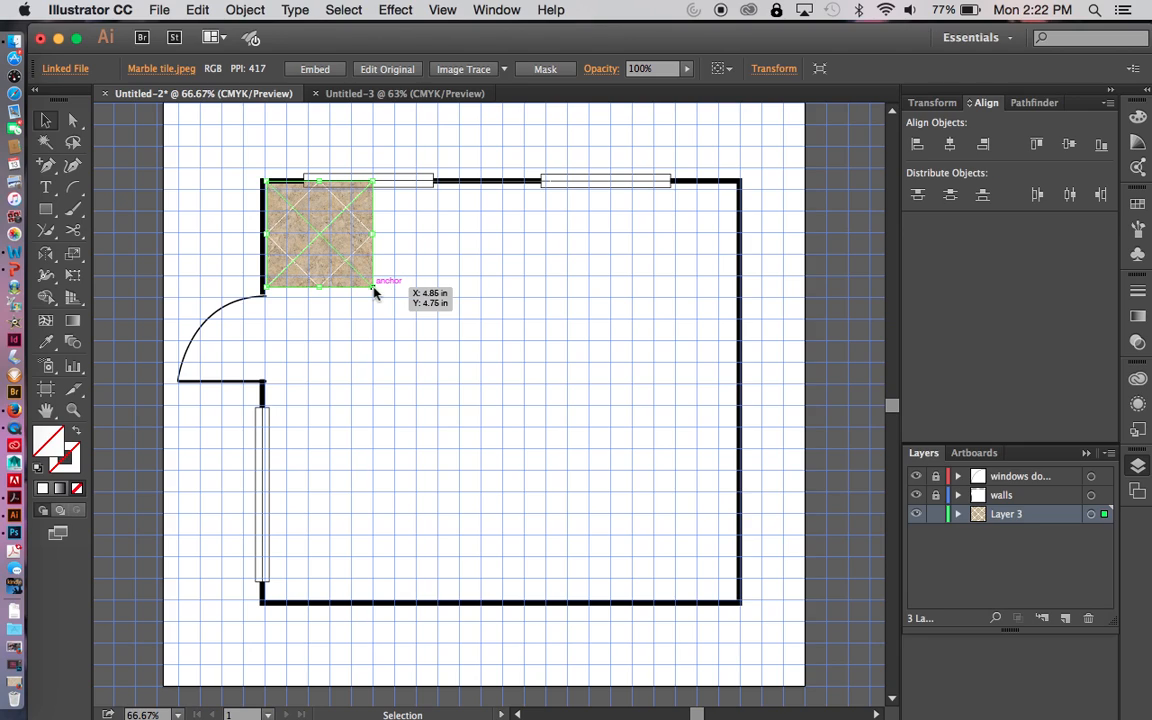
{"action": "left_click", "coordinate": [773, 69]}
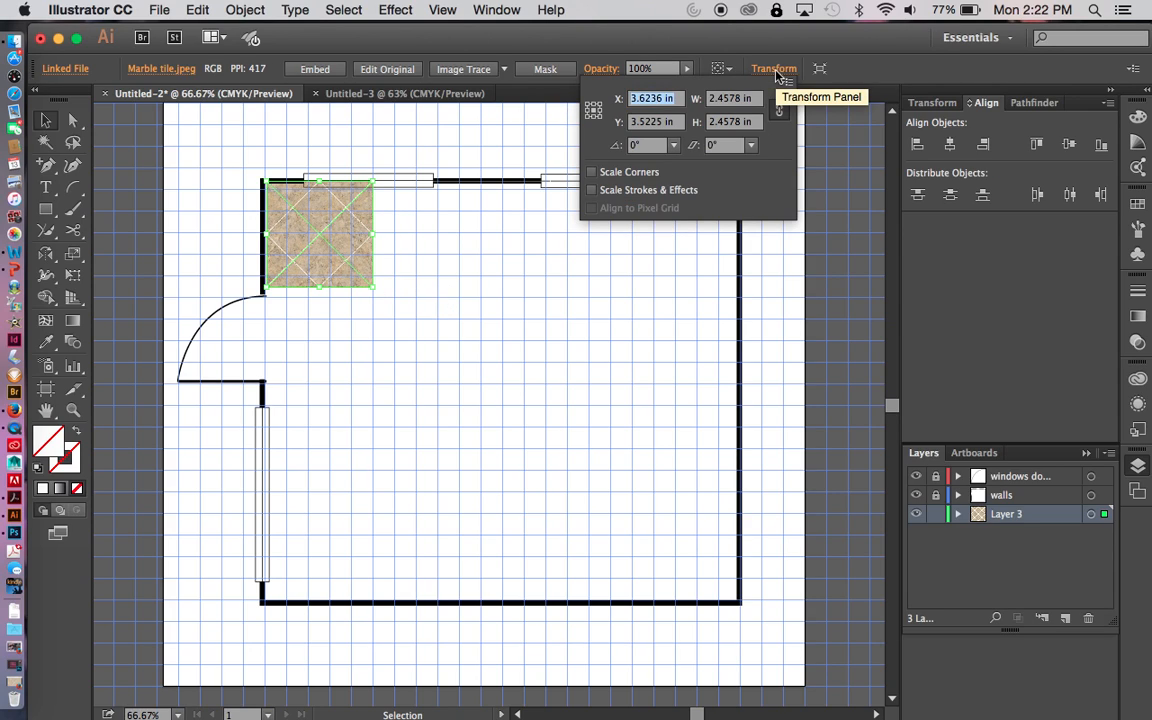
{"action": "left_click", "coordinate": [714, 103]}
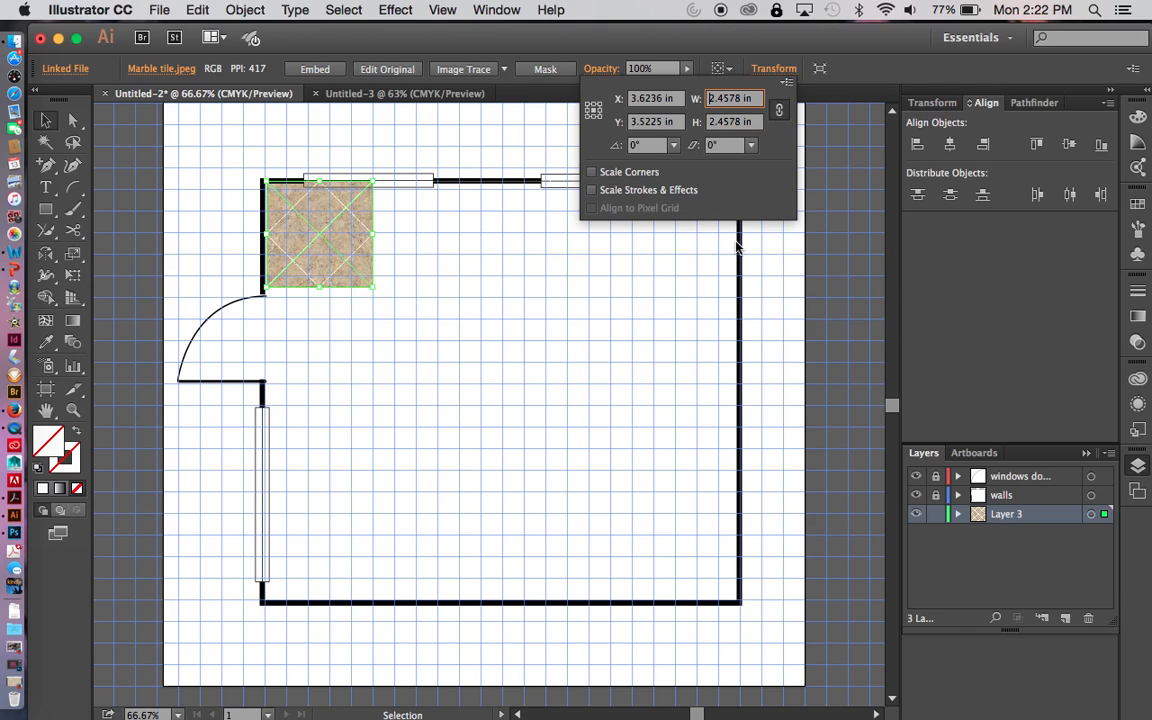
{"action": "mouse_move", "coordinate": [372, 288]}
{"action": "left_mouse_down"}
{"action": "mouse_move", "coordinate": [363, 275]}
{"action": "mouse_move", "coordinate": [384, 275]}
{"action": "mouse_move", "coordinate": [375, 286]}
{"action": "left_mouse_up"}
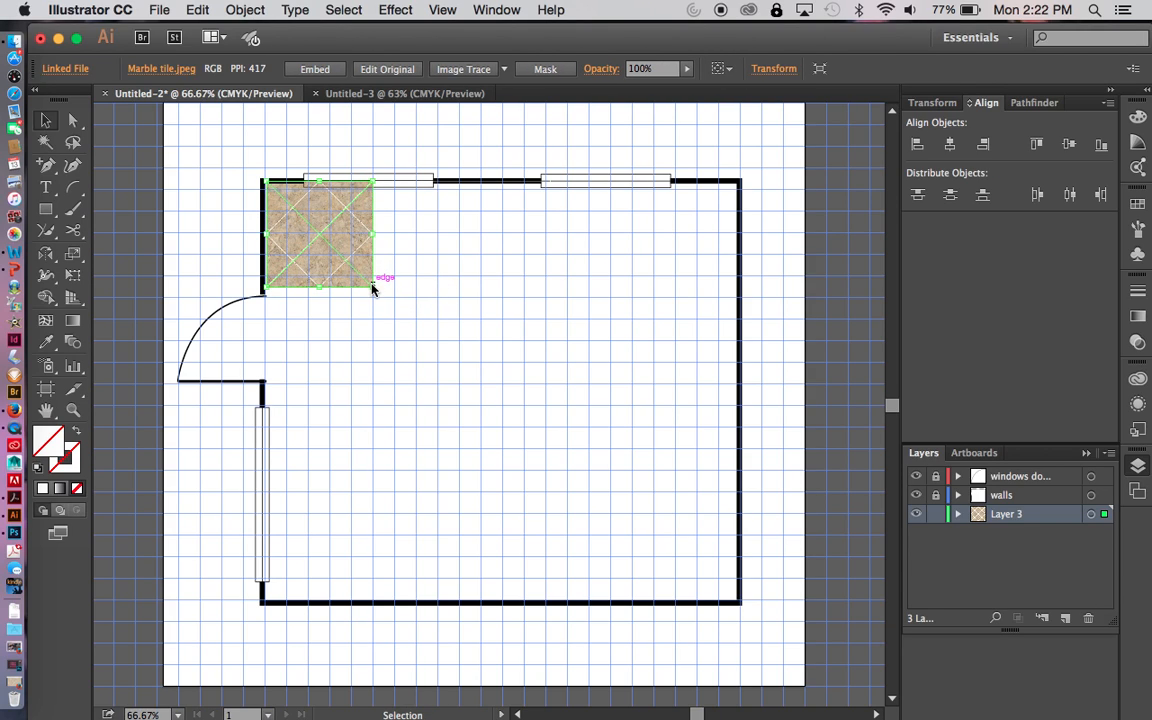
{"action": "left_click_drag", "start_coordinate": [372, 287], "coordinate": [363, 278]}
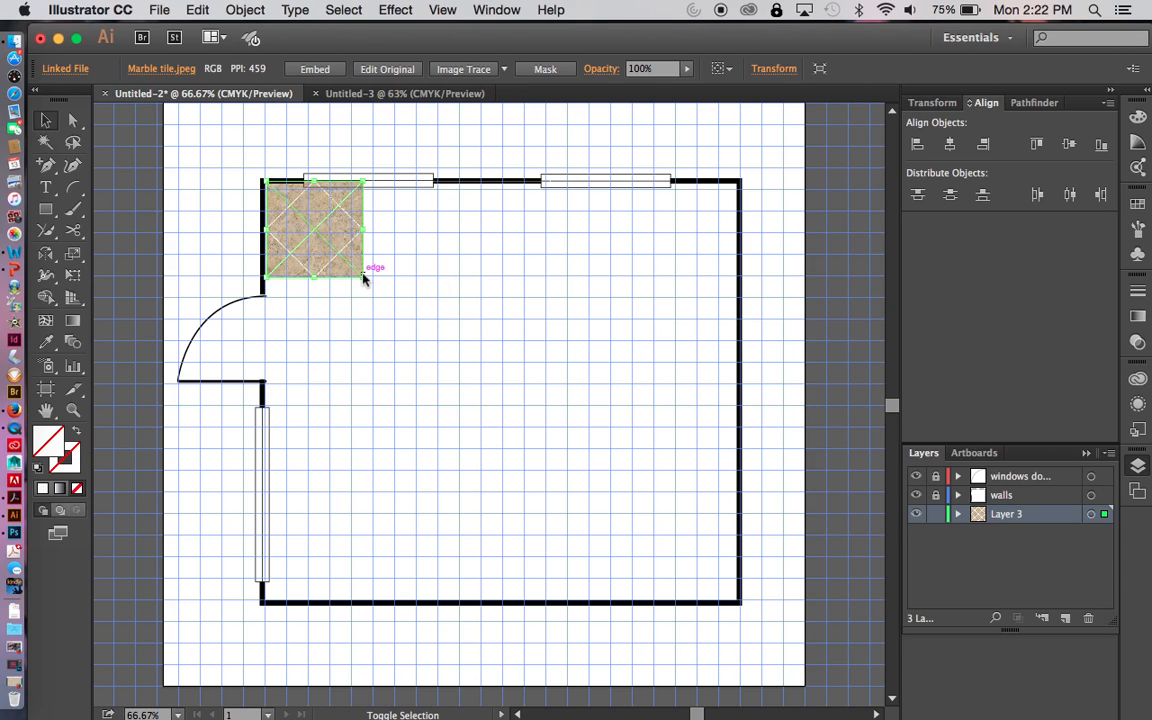
{"action": "left_click", "coordinate": [409, 337]}
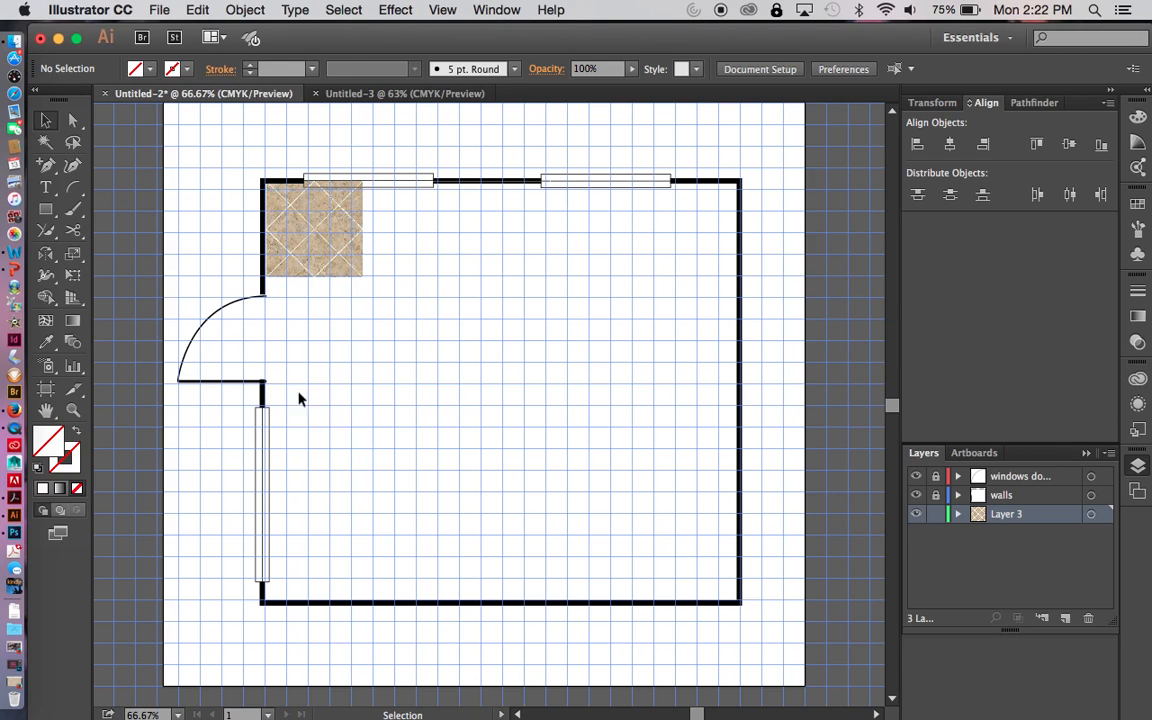
Duplicate the marble tile directly below itself and repeat the copy three times, forming a five-tile column past the bottom wall
{"action": "left_click", "coordinate": [348, 248]}
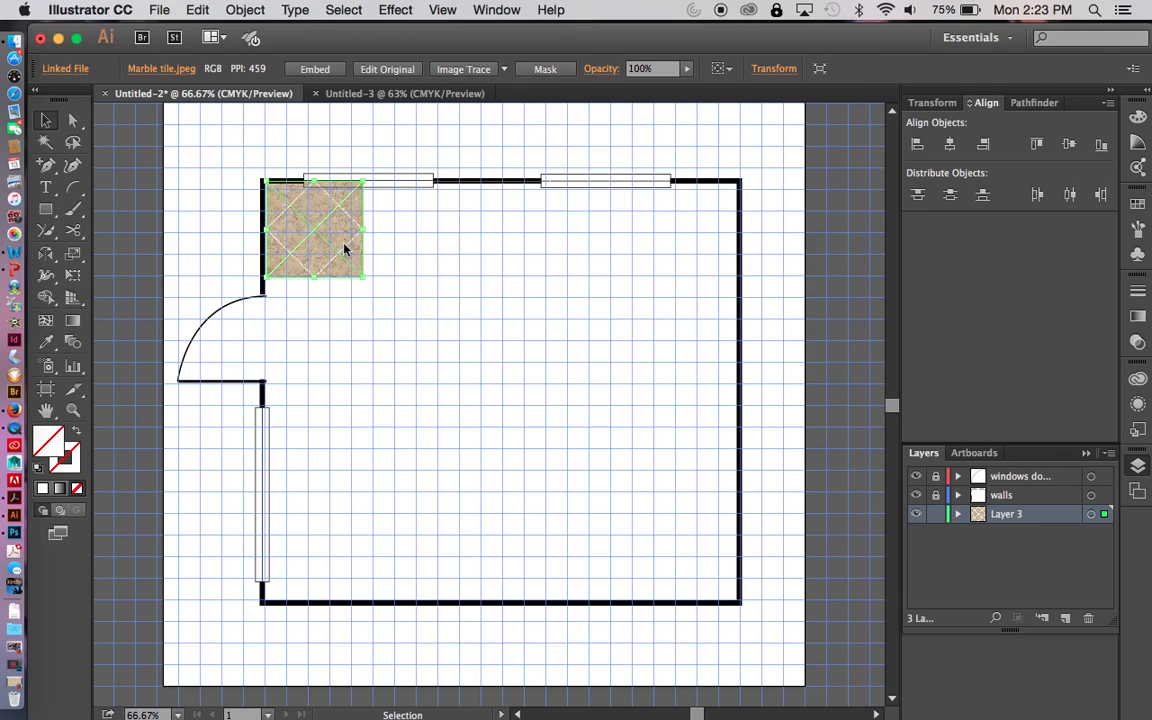
{"action": "left_click_drag", "start_coordinate": [345, 250], "coordinate": [348, 347]}
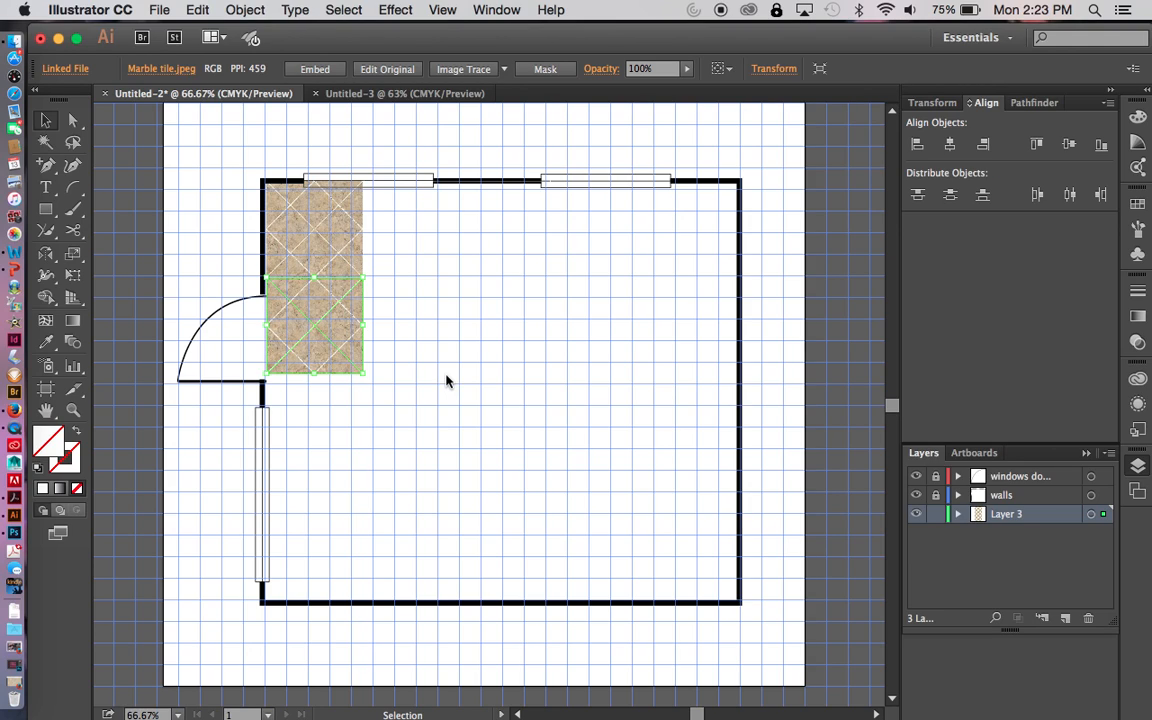
{"action": "key", "text": "super+d"}
{"action": "key", "text": "super+d"}
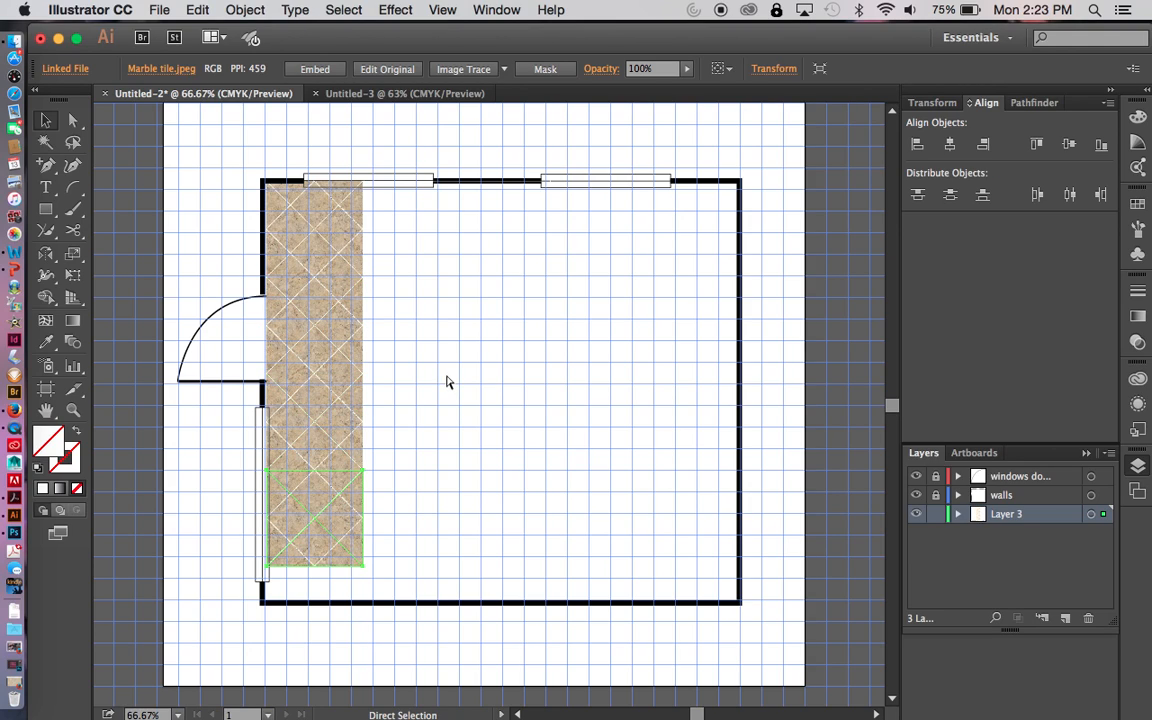
{"action": "key", "text": "super+d"}
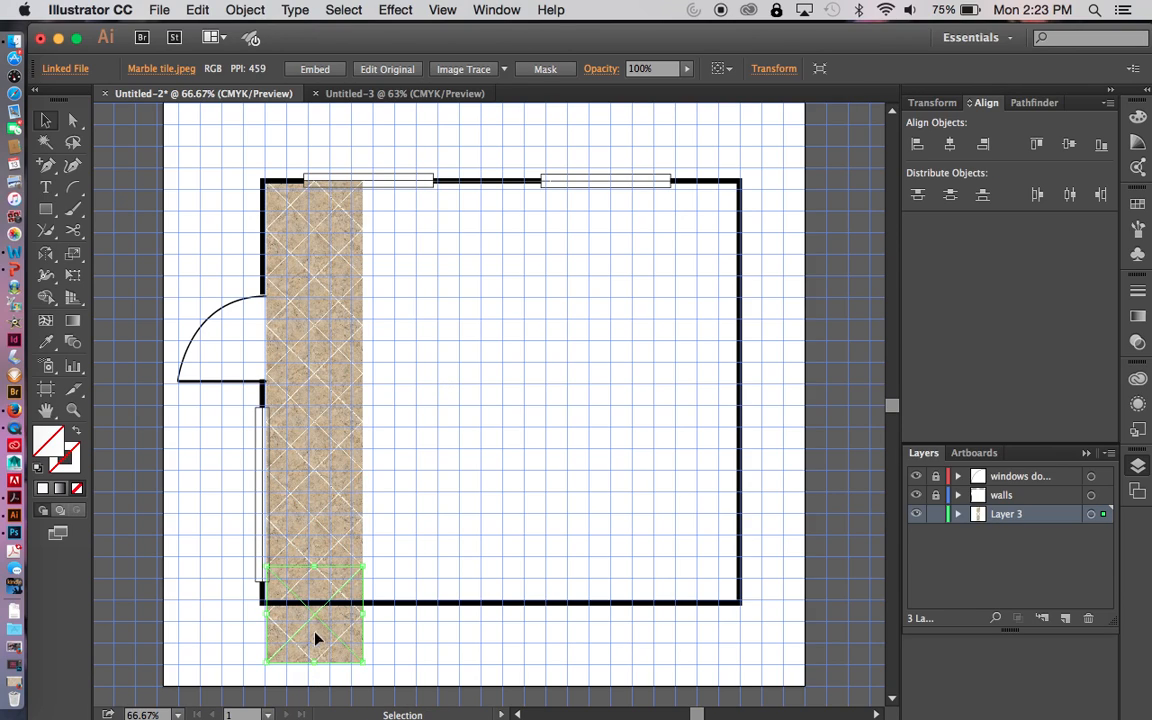
{"action": "left_click", "coordinate": [505, 419]}
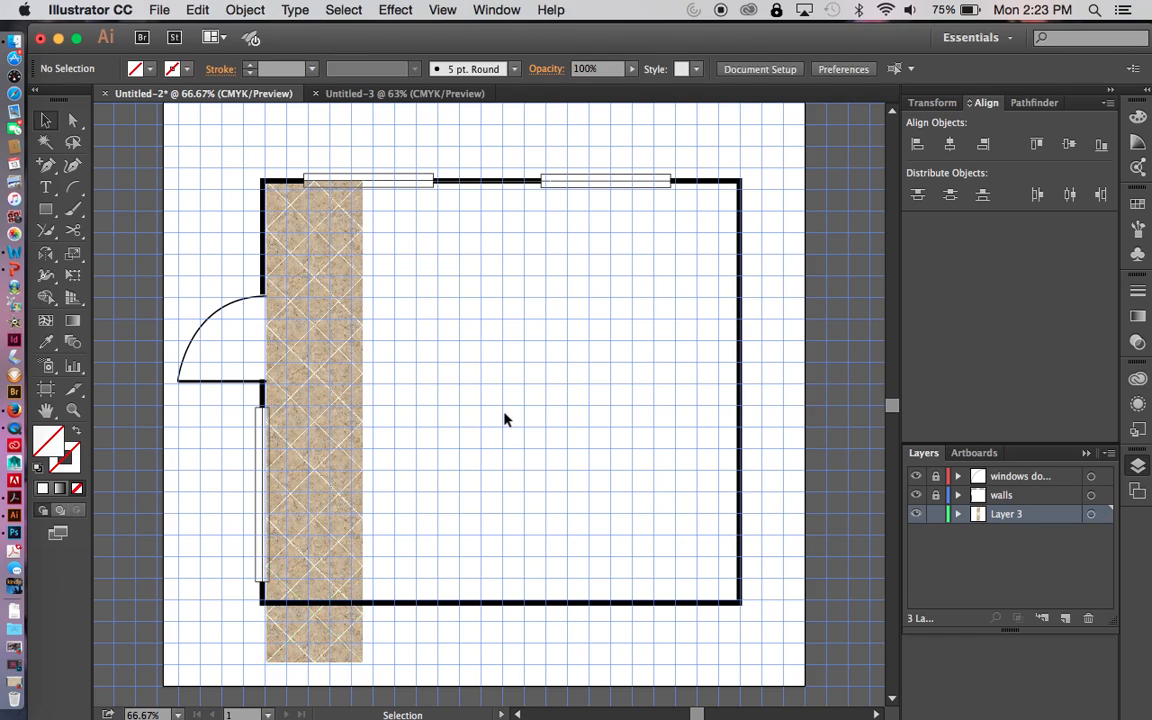
{"action": "left_click", "coordinate": [340, 227]}
{"action": "left_click", "coordinate": [337, 340], "text": "shift"}
{"action": "left_click", "coordinate": [320, 422], "text": "shift"}
{"action": "left_click", "coordinate": [314, 496], "text": "shift"}
{"action": "left_click", "coordinate": [321, 625], "text": "shift"}
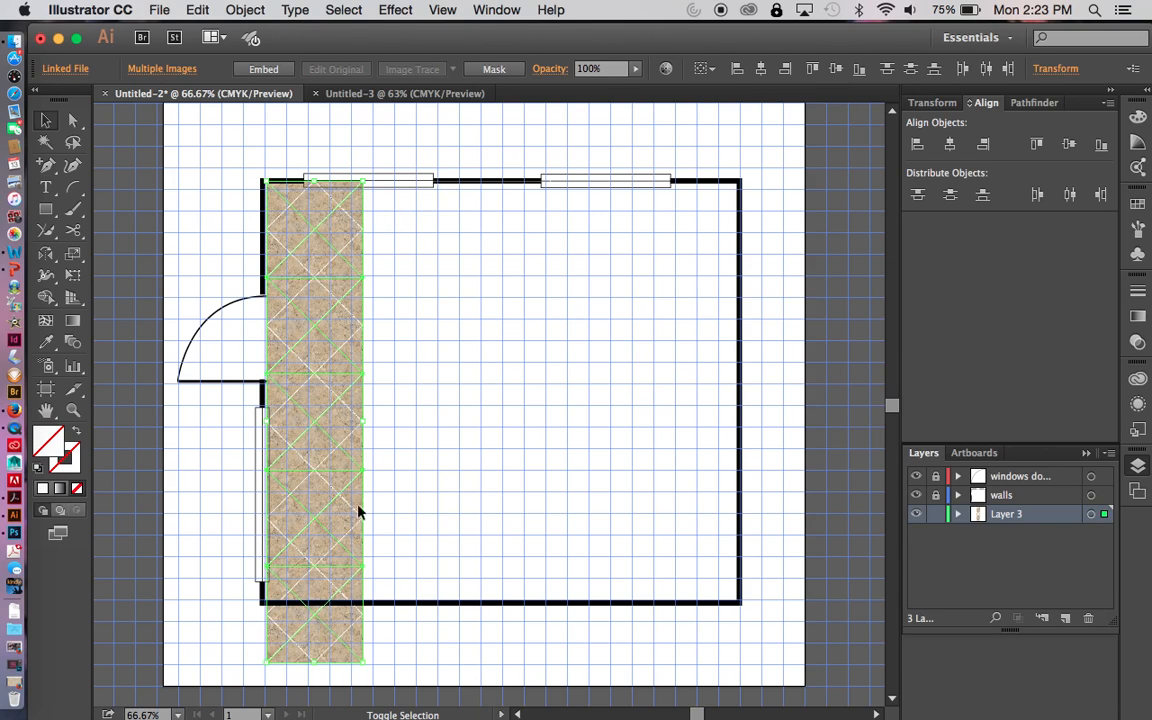
{"action": "left_click", "coordinate": [424, 328]}
Select all five tiles in the column along the left wall and group them
{"action": "left_click", "coordinate": [50, 124]}
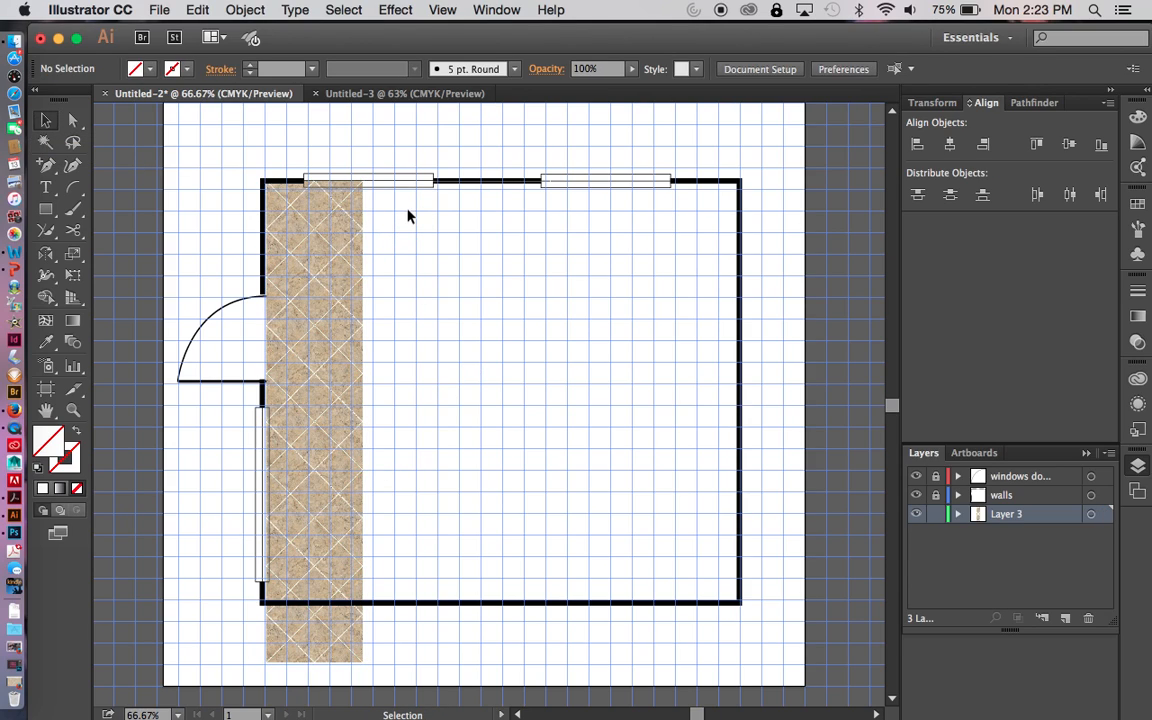
{"action": "left_click_drag", "start_coordinate": [410, 208], "coordinate": [312, 684]}
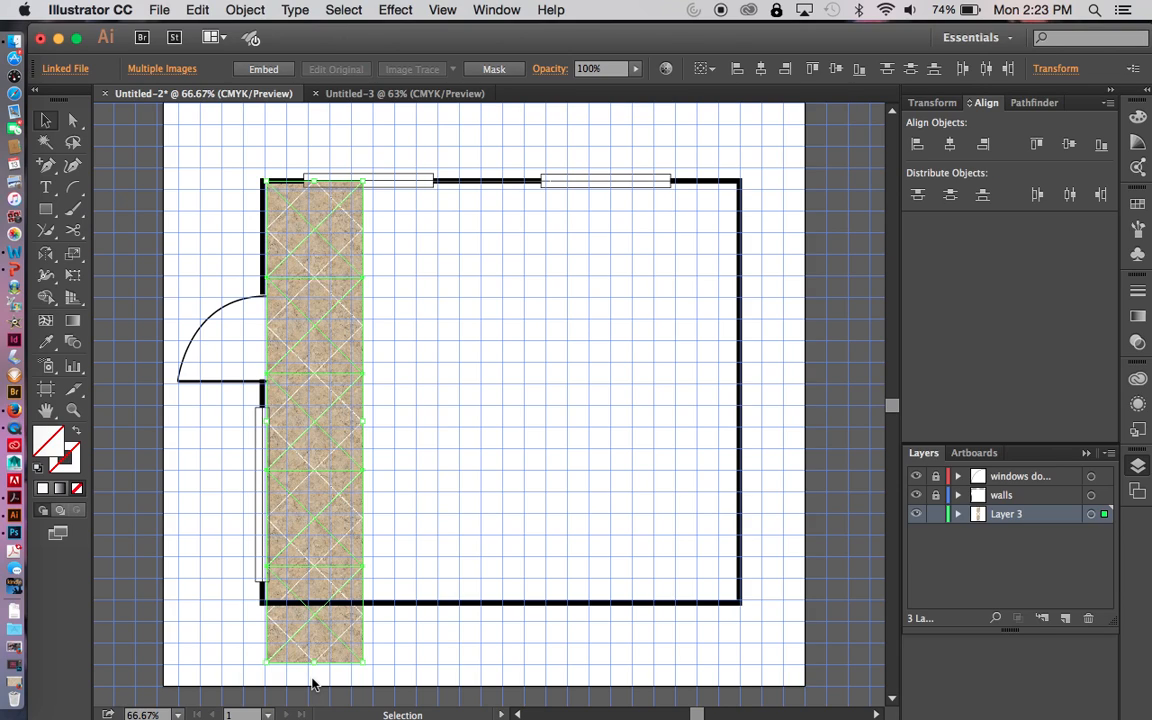
{"action": "left_click", "coordinate": [245, 10]}
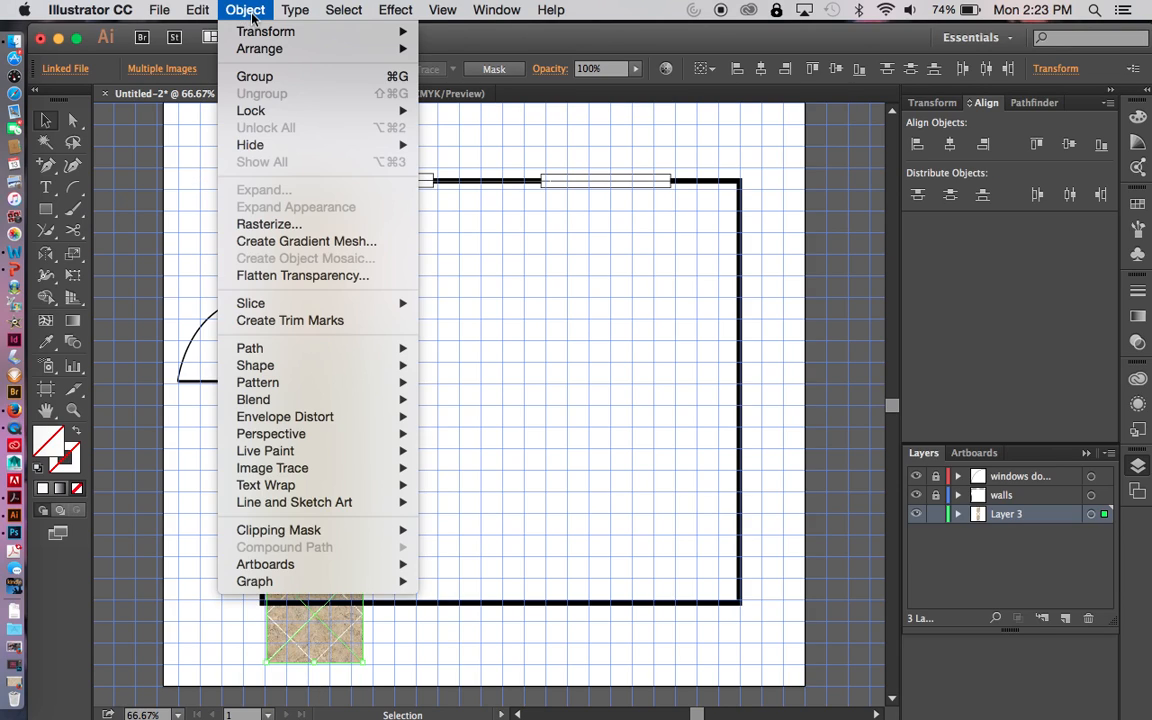
{"action": "left_click", "coordinate": [277, 79]}
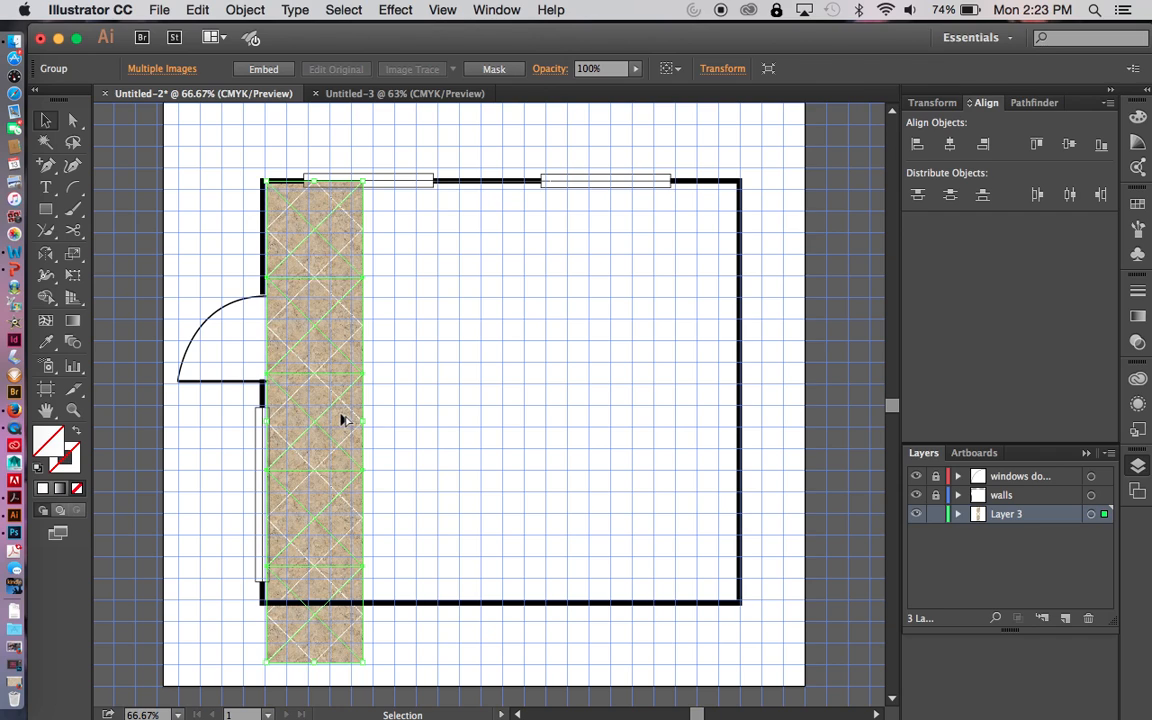
Duplicate the grouped tile column flush to its right and repeat the copy three times to span the room's full width
{"action": "left_click_drag", "start_coordinate": [352, 420], "coordinate": [437, 418]}
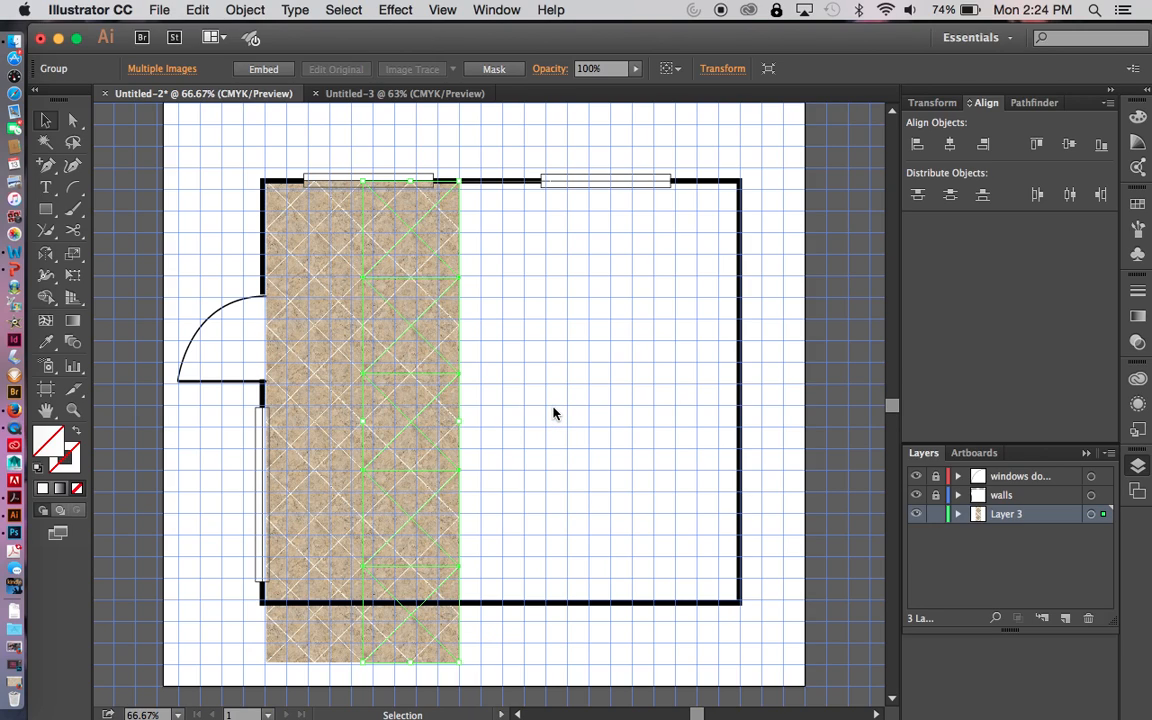
{"action": "key", "text": "super+d"}
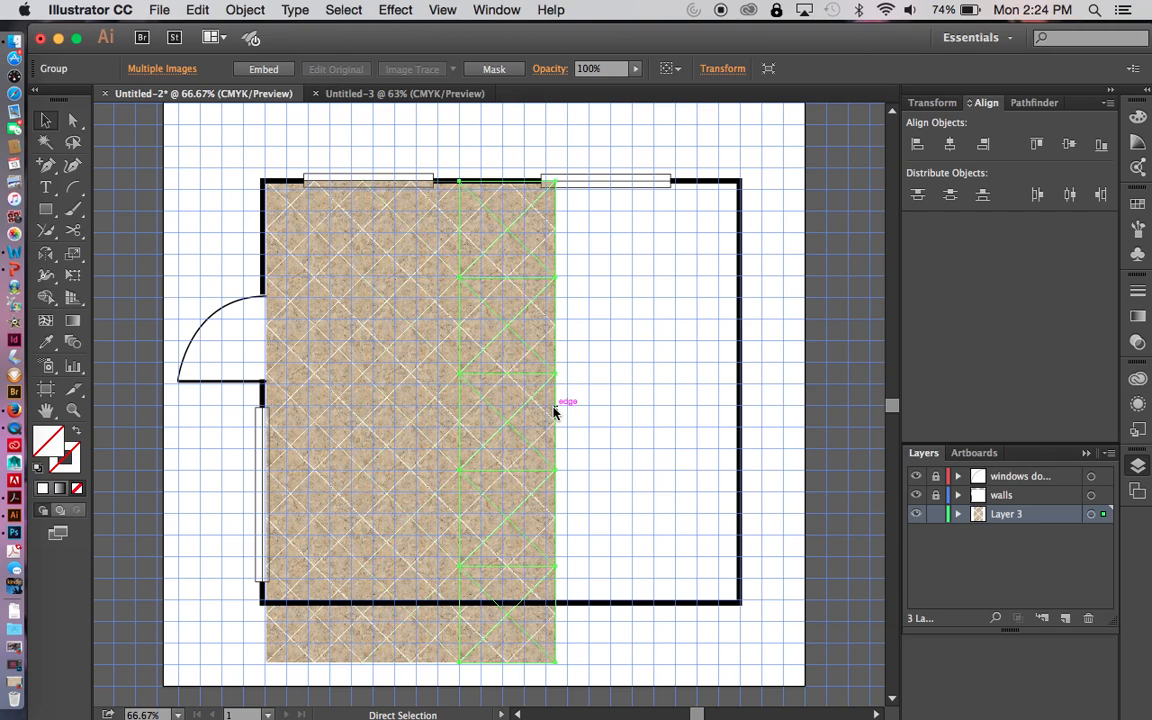
{"action": "key", "text": "super+d"}
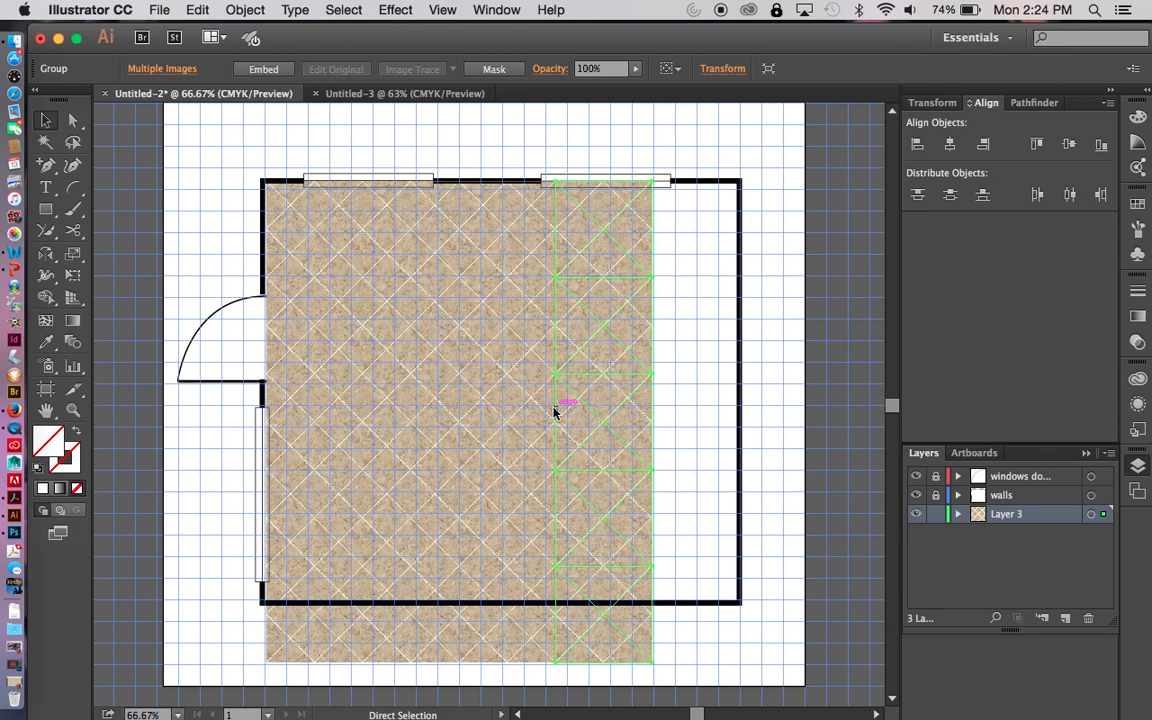
{"action": "key", "text": "super+d"}
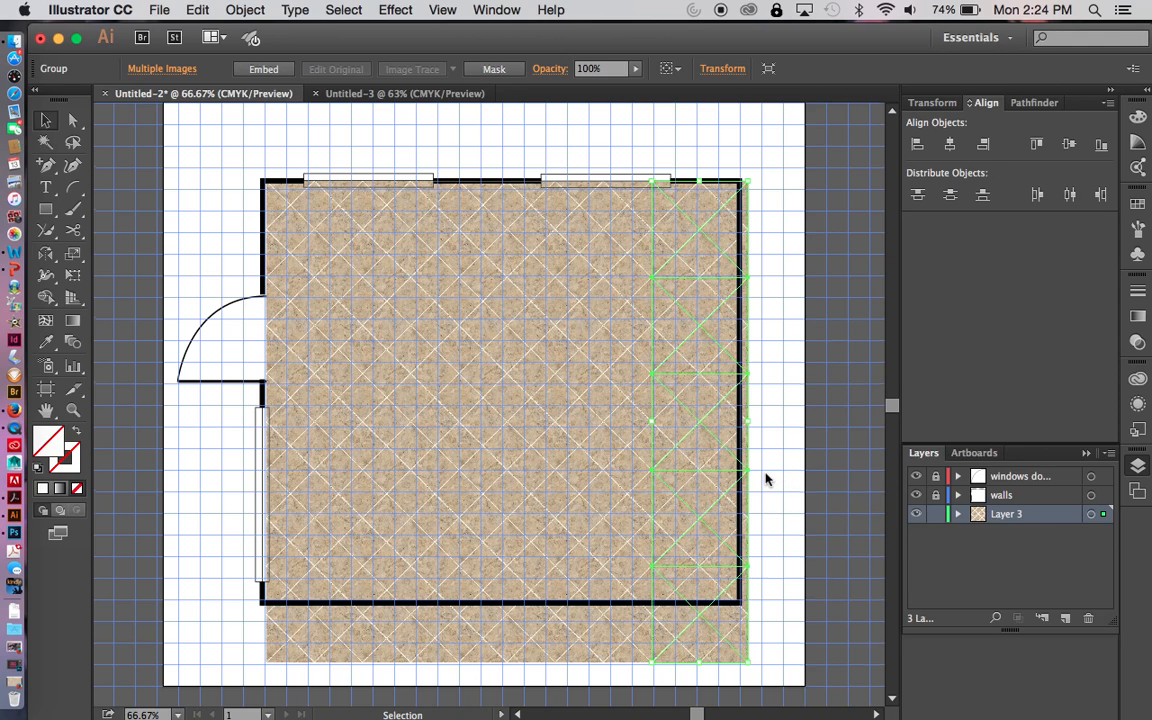
Try to shorten the second tile column by squashing its lower edge up to the bottom wall
{"action": "scroll", "coordinate": [766, 480], "scroll_direction": "down", "scroll_amount": 1}
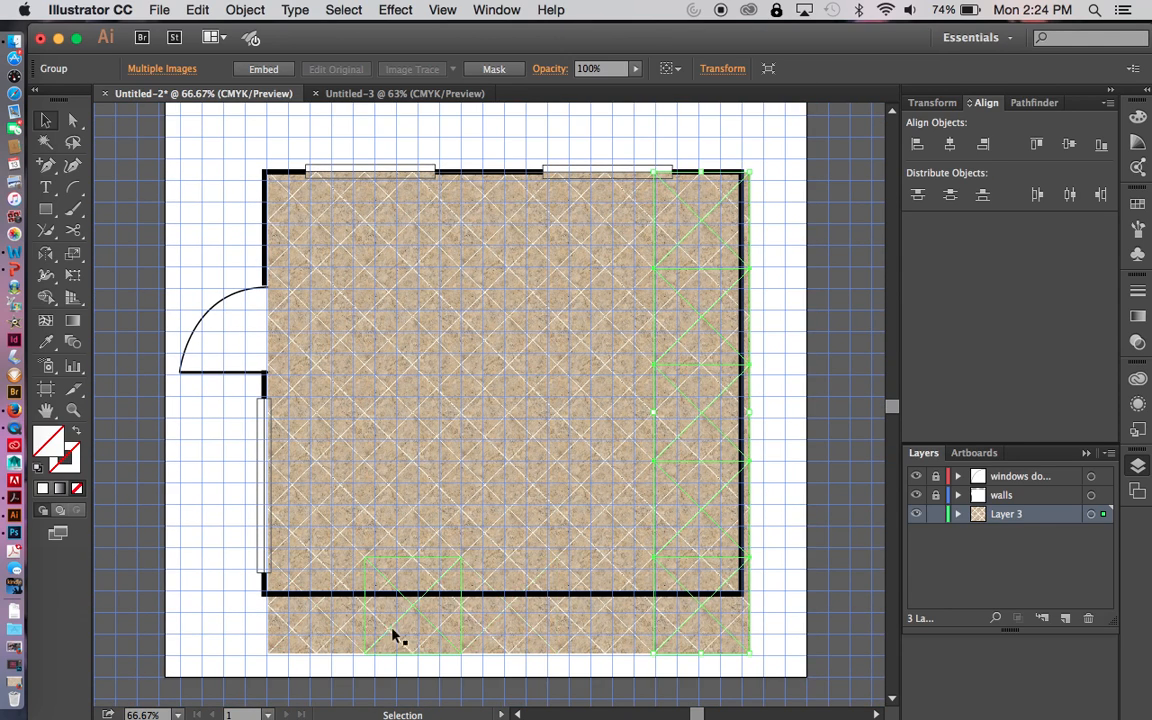
{"action": "scroll", "coordinate": [402, 530], "scroll_direction": "down", "scroll_amount": 3}
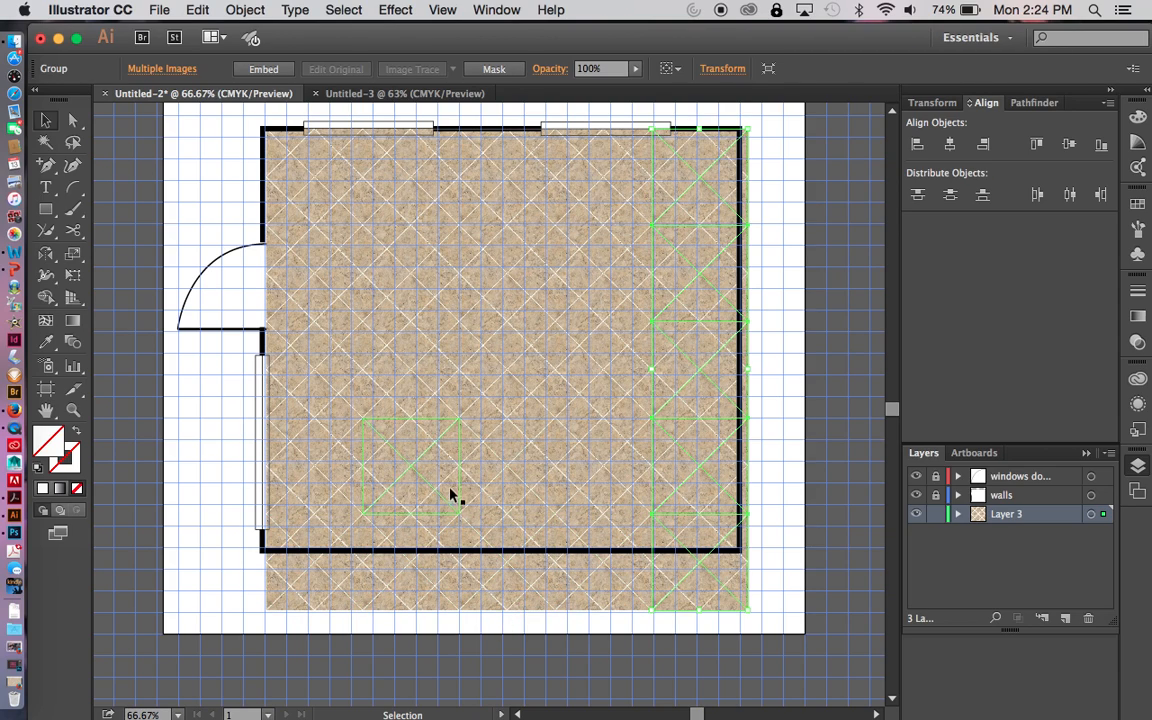
{"action": "left_click", "coordinate": [411, 588]}
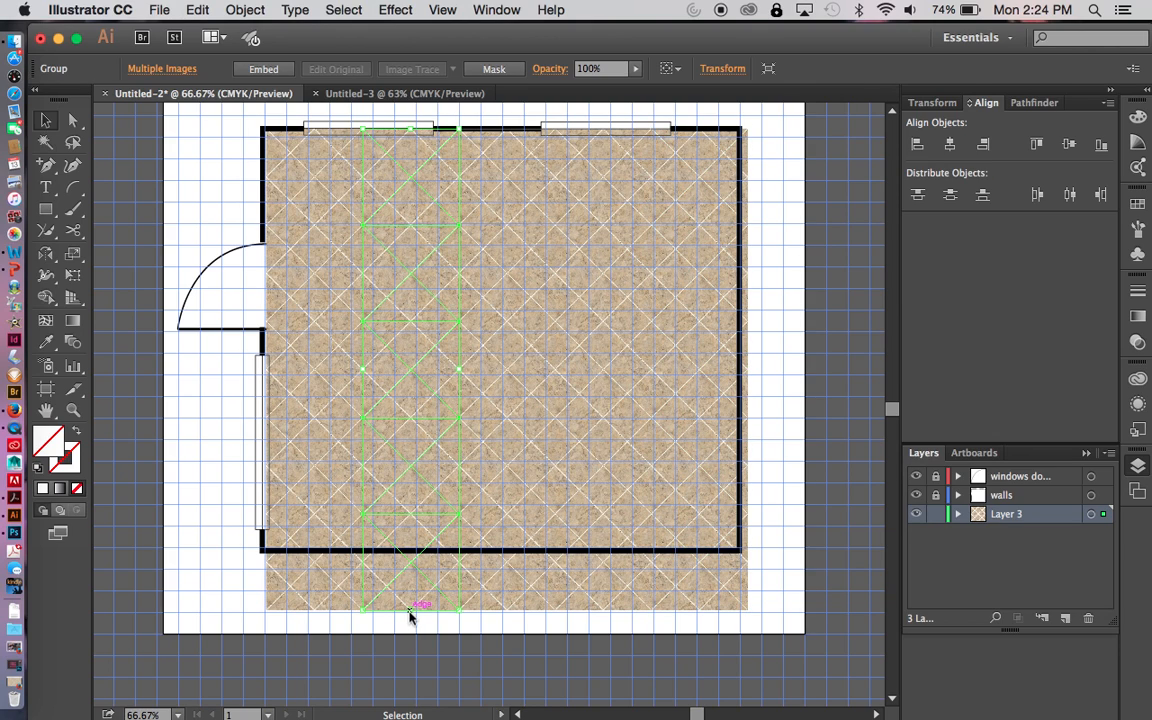
{"action": "left_click_drag", "start_coordinate": [411, 607], "coordinate": [411, 552]}
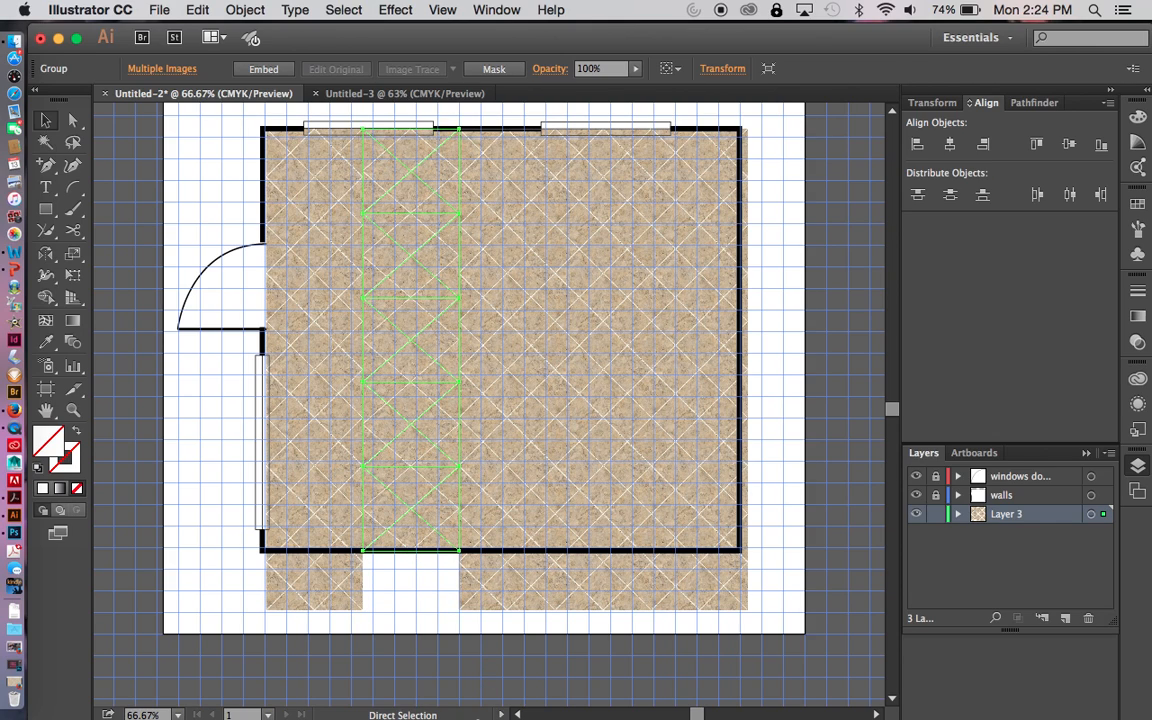
Hide the grid and undo the squashing of the second tile column
{"action": "key", "text": "super+apostrophe"}
{"action": "left_click", "coordinate": [392, 590]}
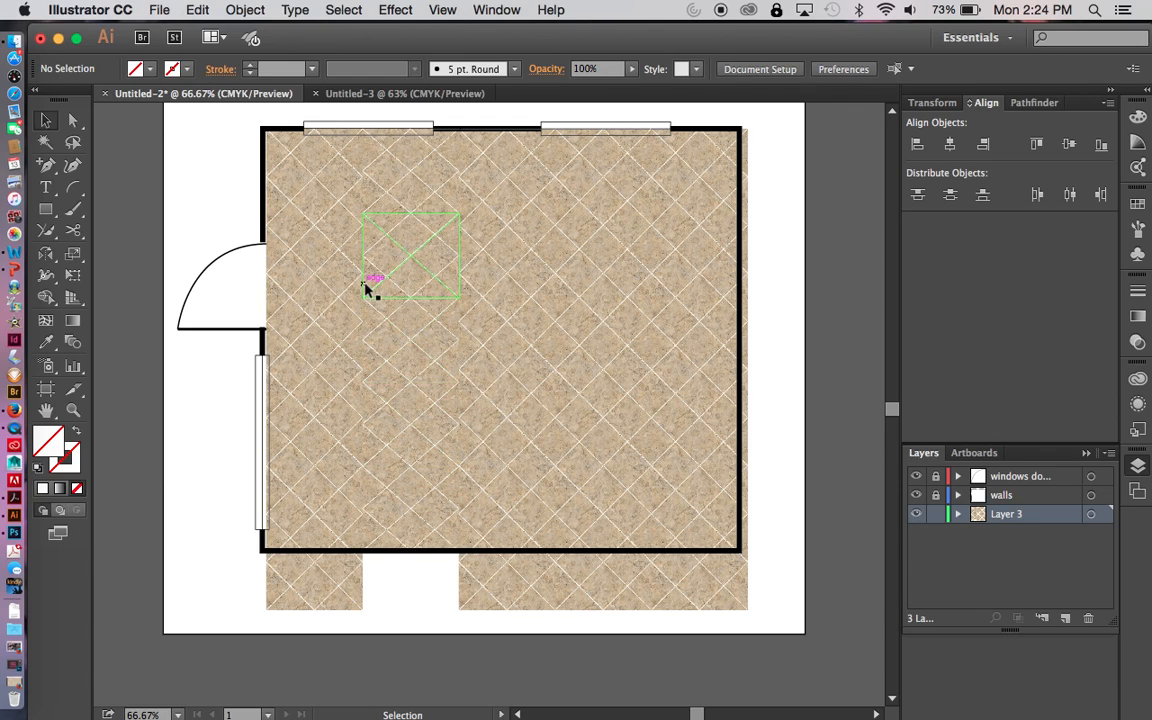
{"action": "left_click", "coordinate": [411, 503]}
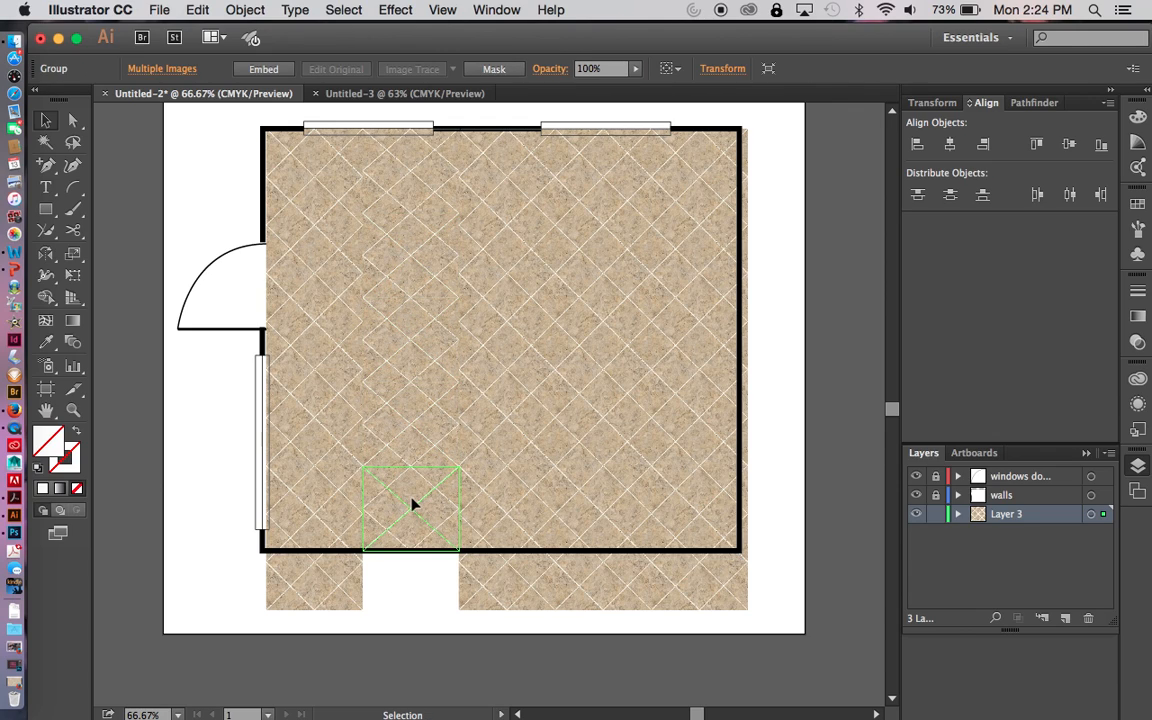
{"action": "left_click", "coordinate": [772, 477]}
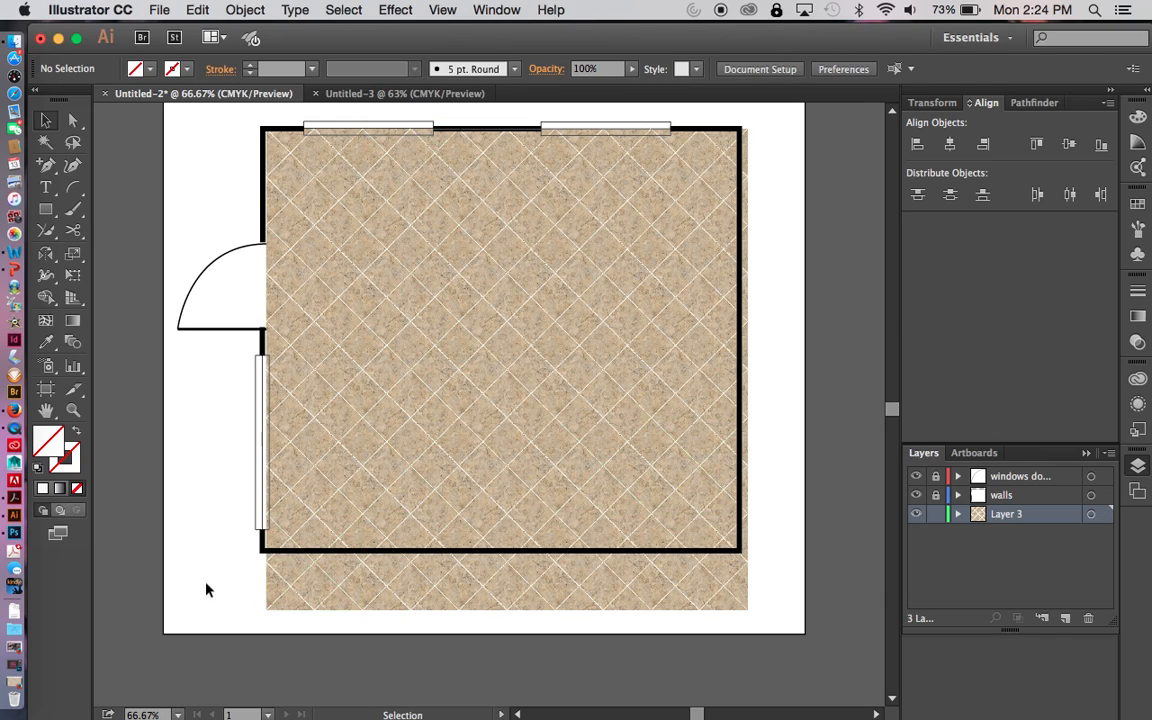
Select all five tile columns and nudge them slightly left so the floor reaches beneath the left wall
{"action": "left_click_drag", "start_coordinate": [231, 578], "coordinate": [765, 604]}
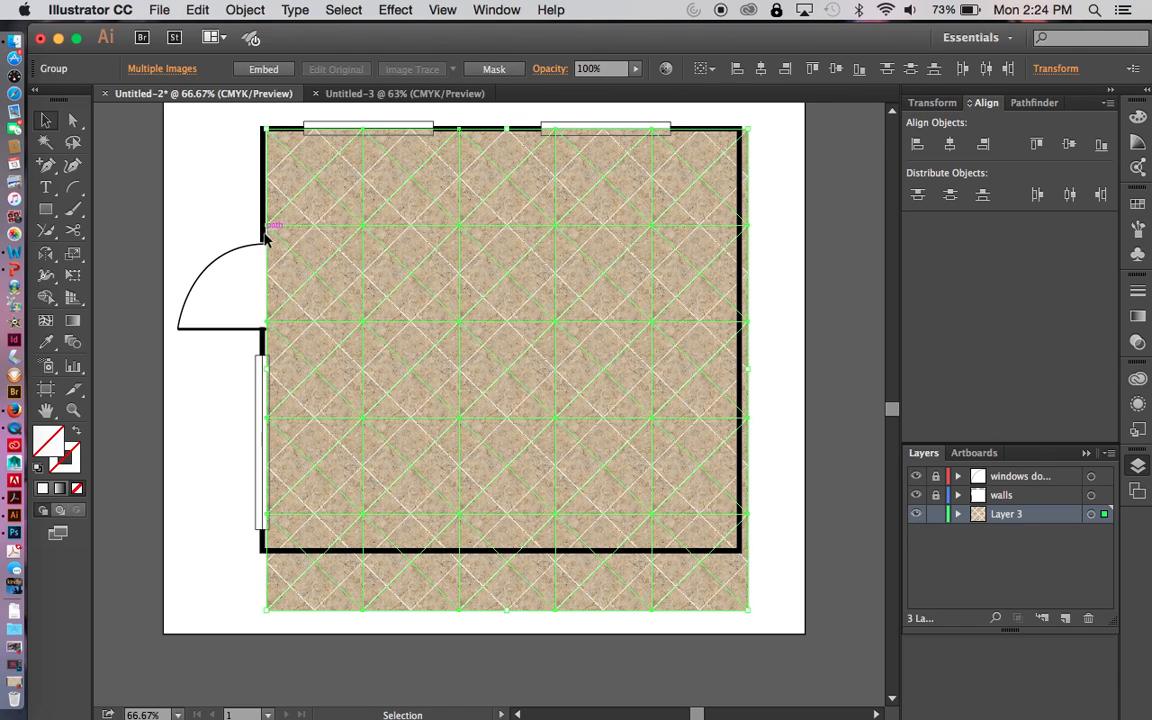
{"action": "key", "text": "shift+Left"}
{"action": "key", "text": "shift+Left"}
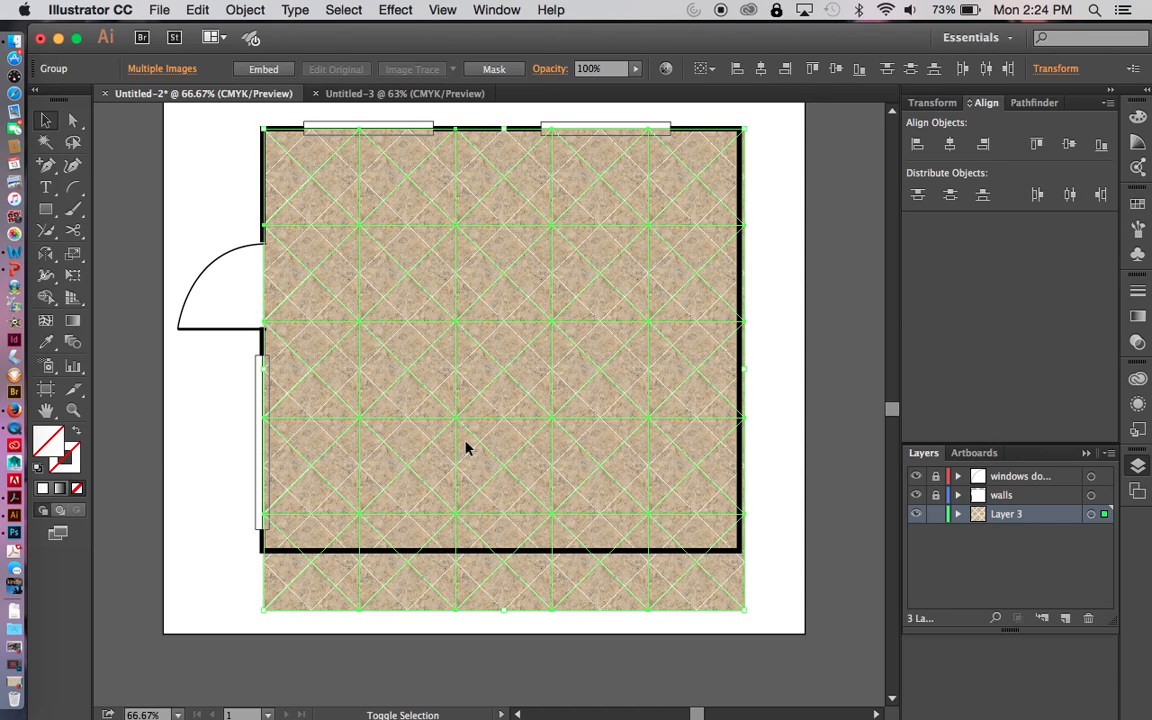
{"action": "left_click", "coordinate": [777, 462]}
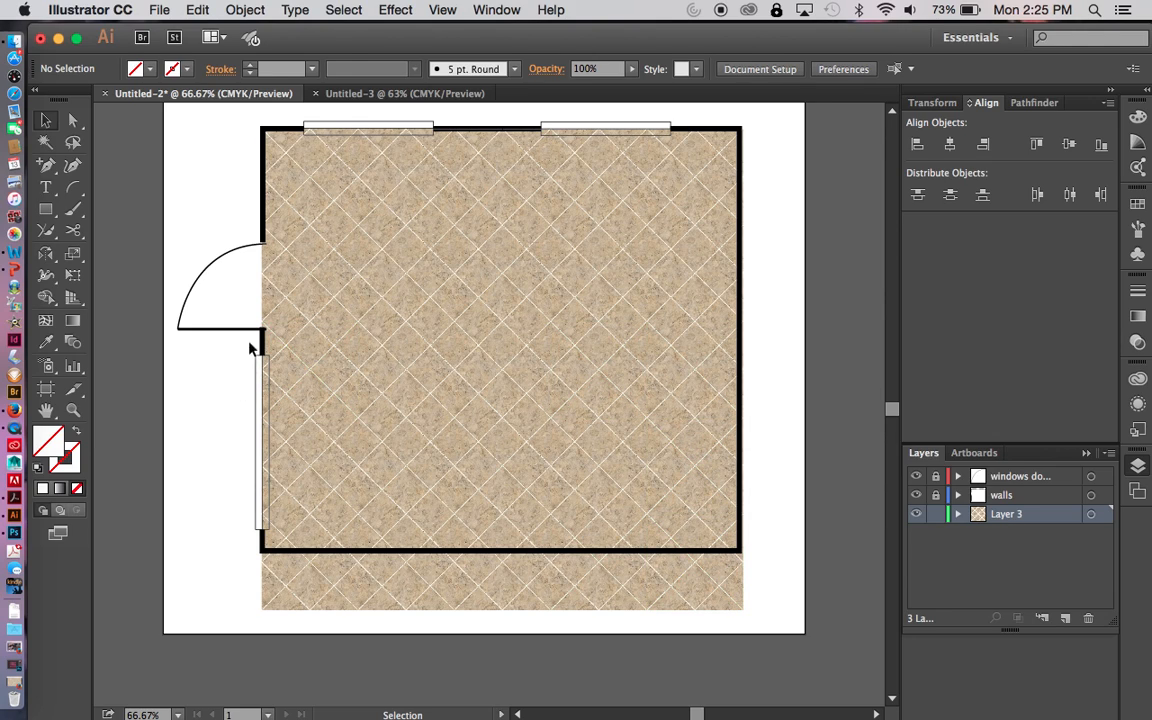
Draw an unfilled rectangle about 11.02 by 9.78 in over the tiles, following the room's wall outline from upper-left to lower-right corner
{"action": "left_click", "coordinate": [45, 210]}
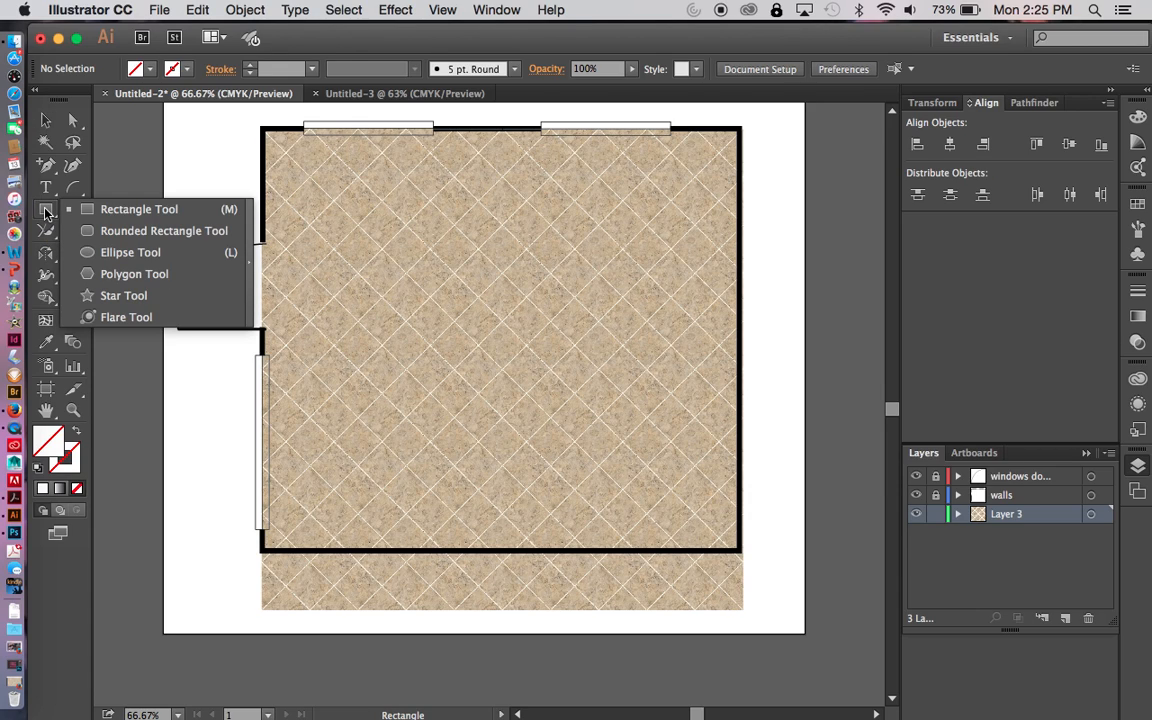
{"action": "left_click", "coordinate": [113, 209]}
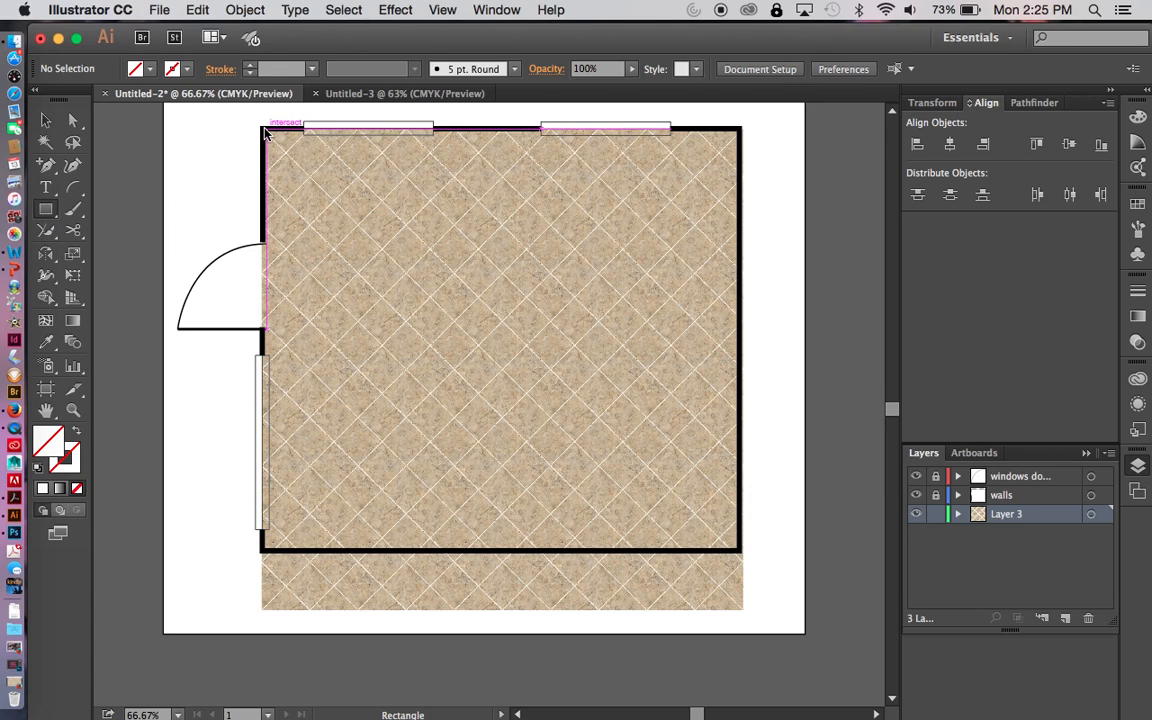
{"action": "left_click_drag", "start_coordinate": [265, 131], "coordinate": [741, 553]}
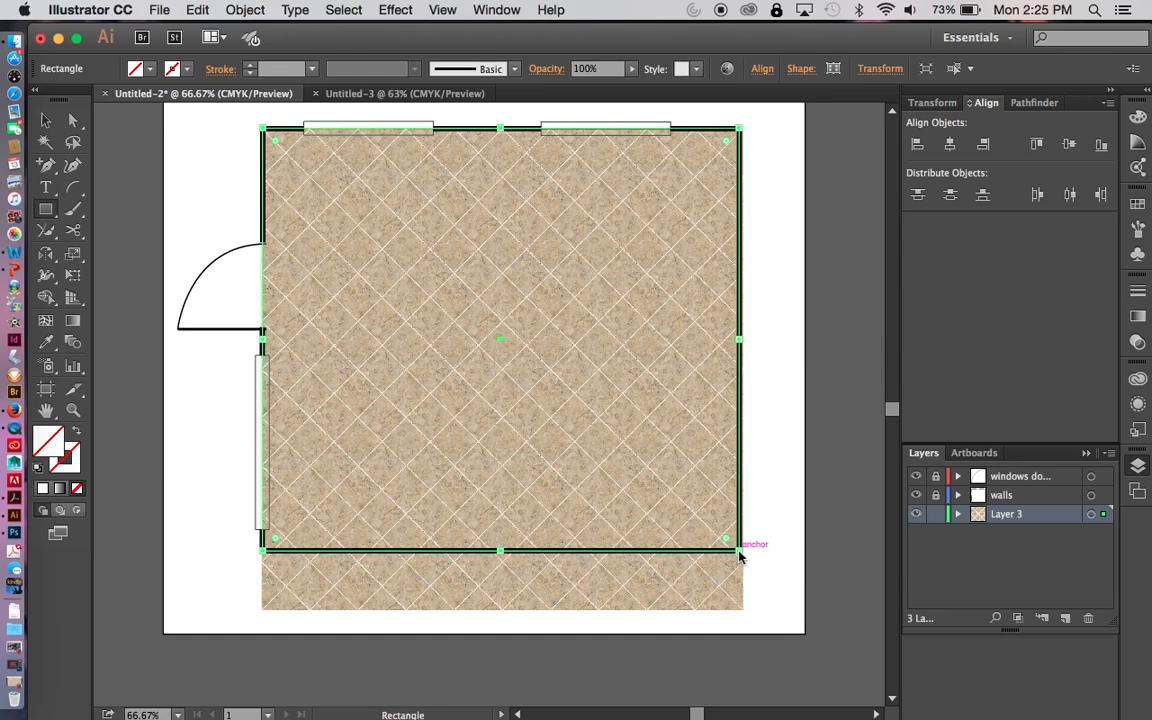
{"action": "left_click", "coordinate": [756, 593]}
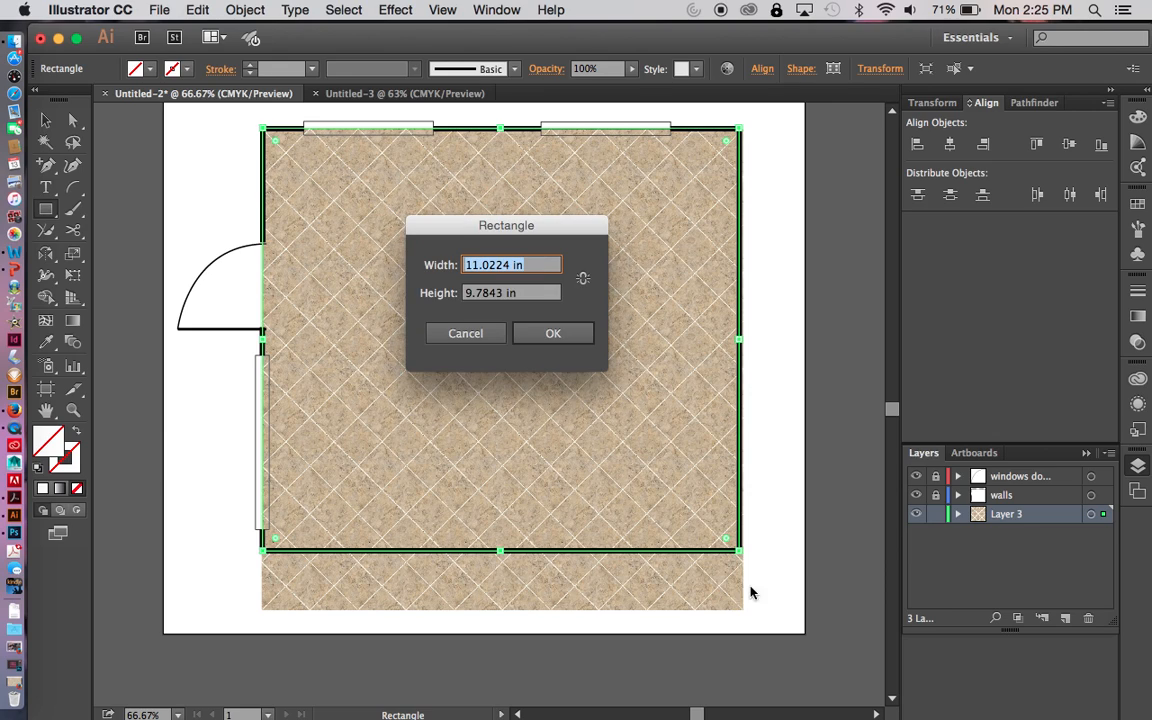
Select the tile columns together with the outline rectangle and make a clipping mask that trims the marble floor to the walls
{"action": "left_click", "coordinate": [478, 333]}
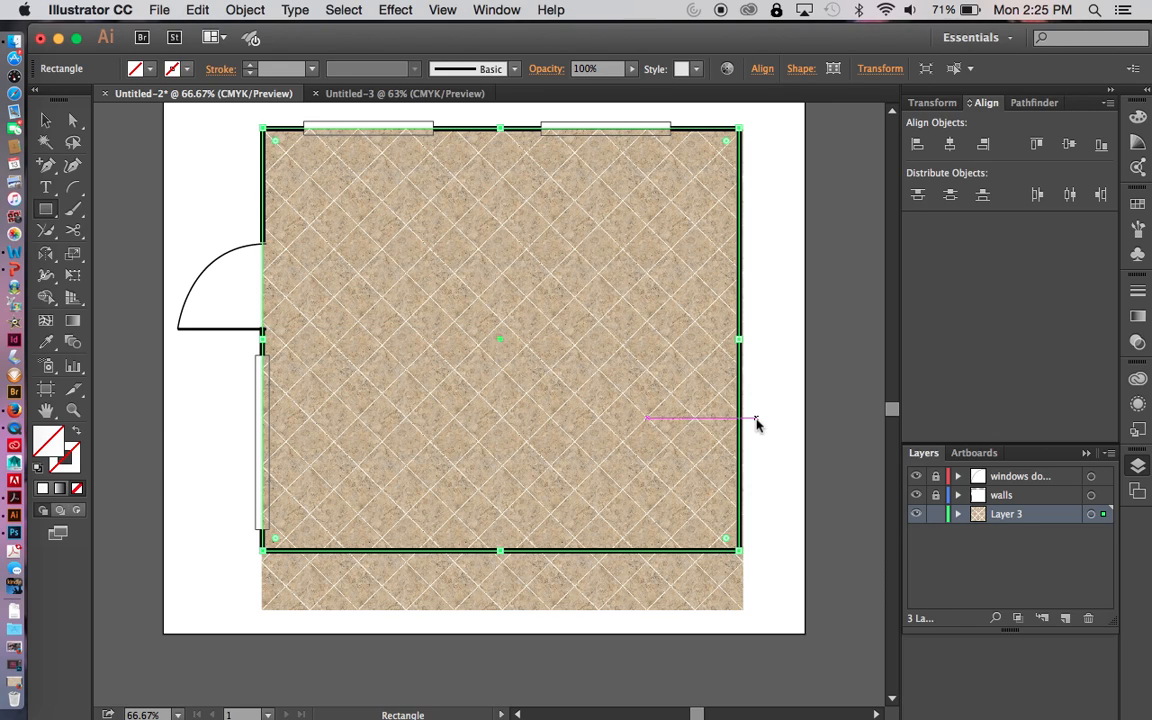
{"action": "key", "text": "v"}
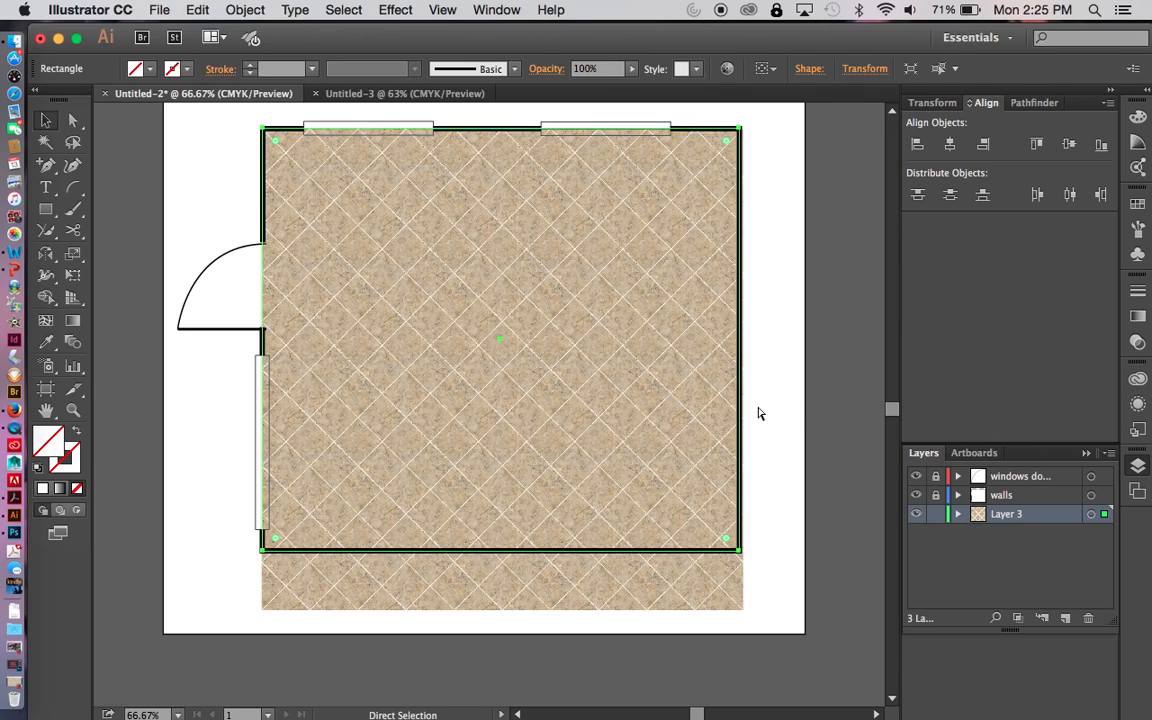
{"action": "key", "text": "super+a"}
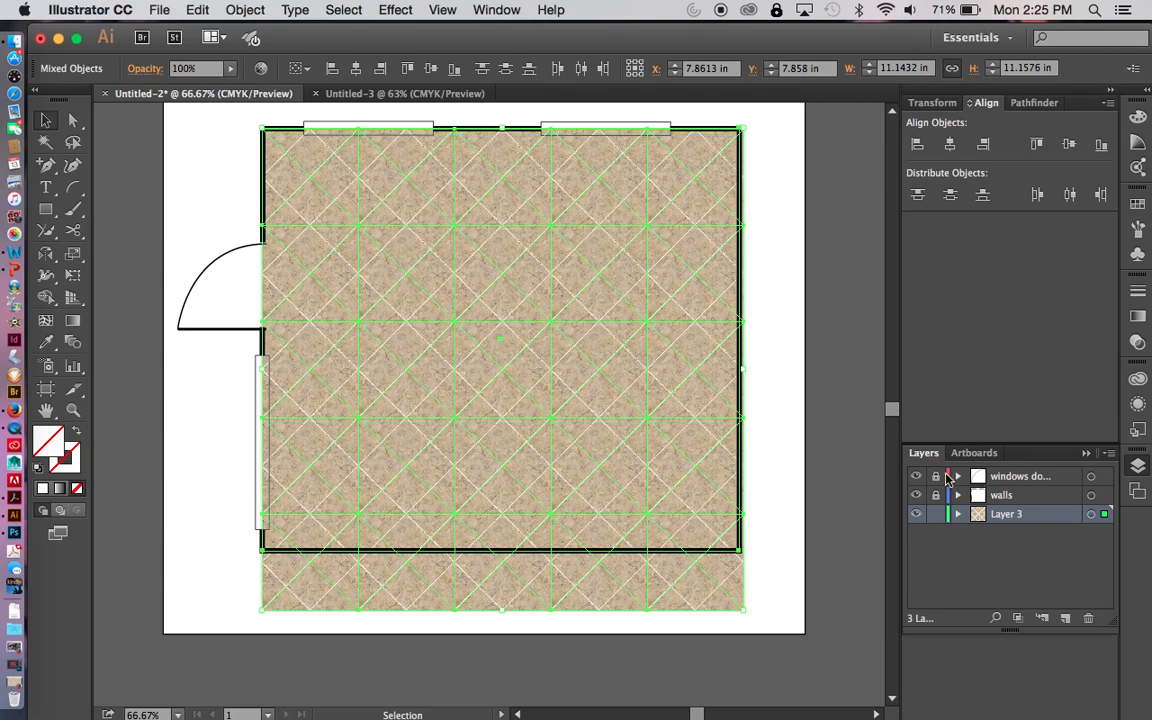
{"action": "right_click", "coordinate": [769, 473]}
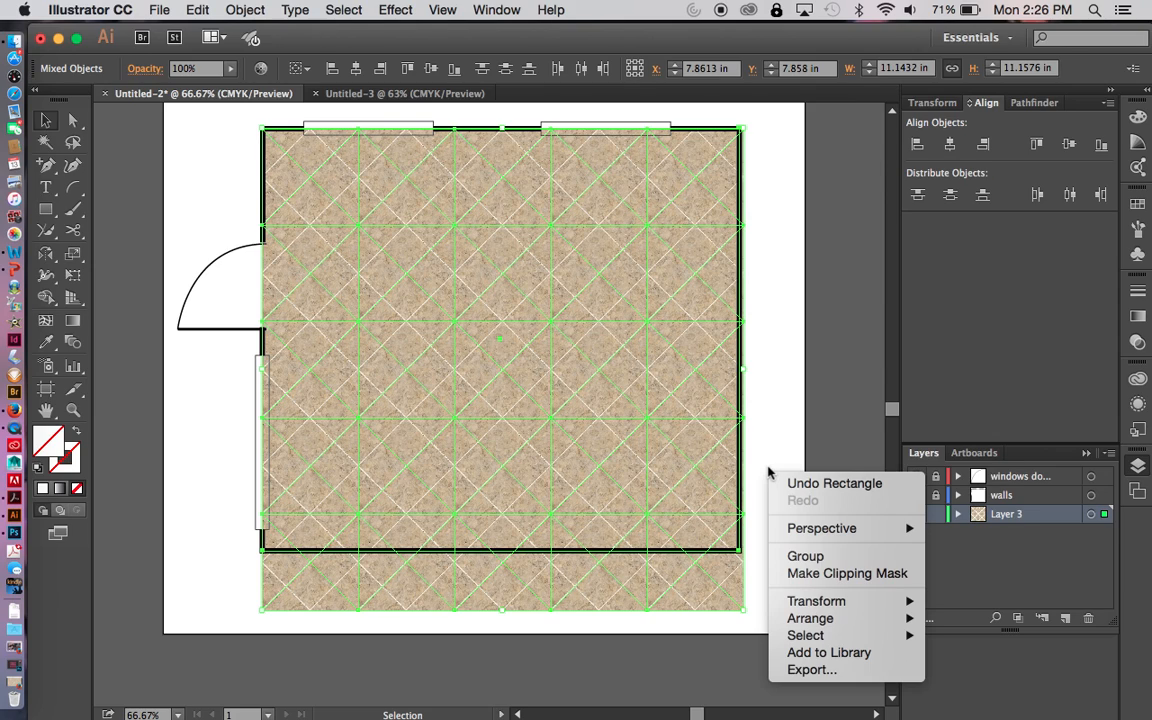
{"action": "left_click", "coordinate": [830, 575]}
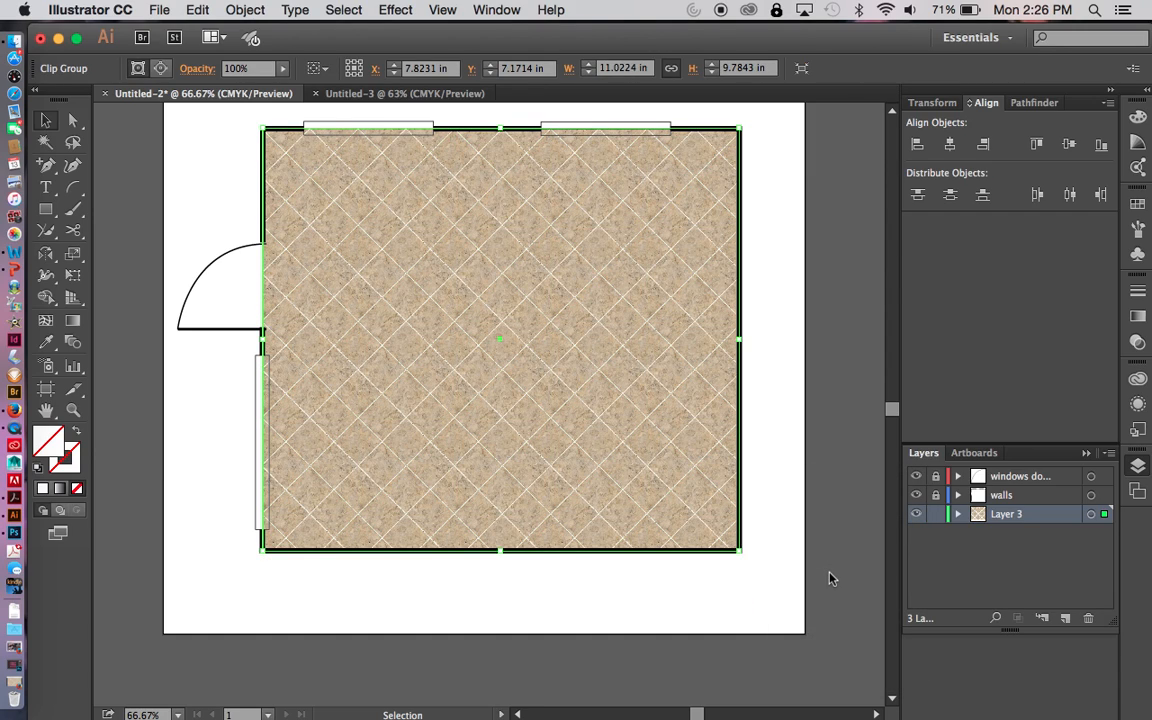
{"action": "left_click", "coordinate": [782, 573]}
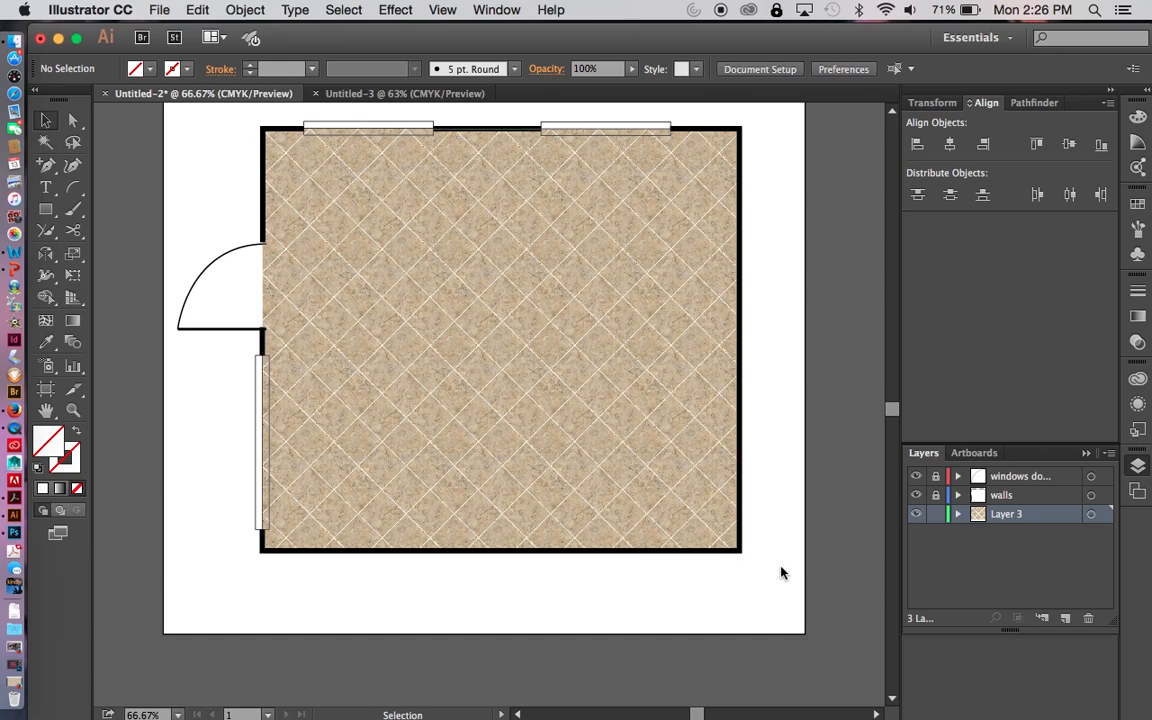
Hide the marble tile layer (Layer 3) and add a new layer directly above it
{"action": "key", "text": "super+minus"}
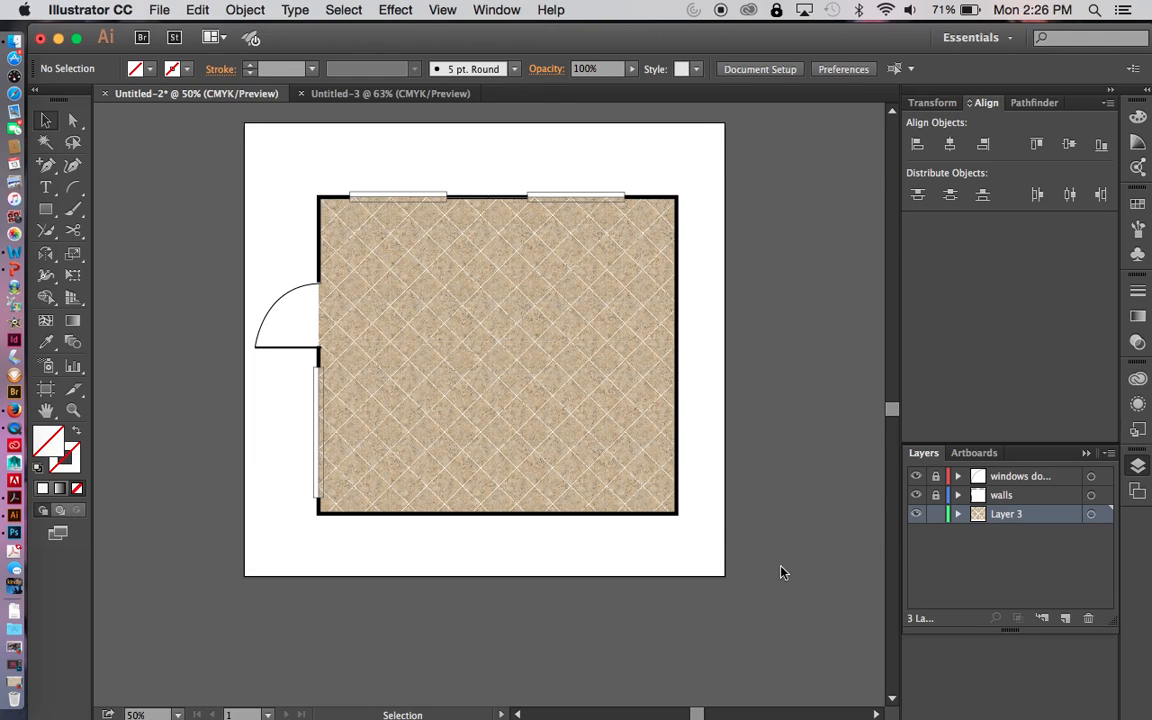
{"action": "left_click", "coordinate": [916, 514]}
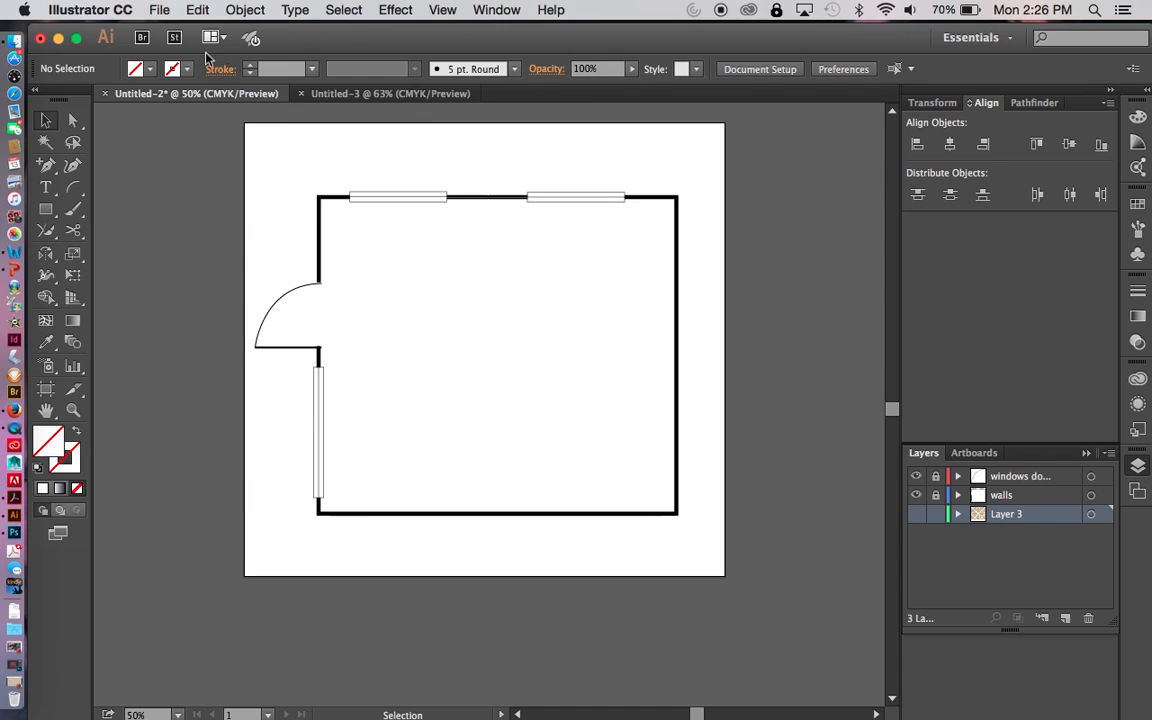
{"action": "left_click", "coordinate": [160, 10]}
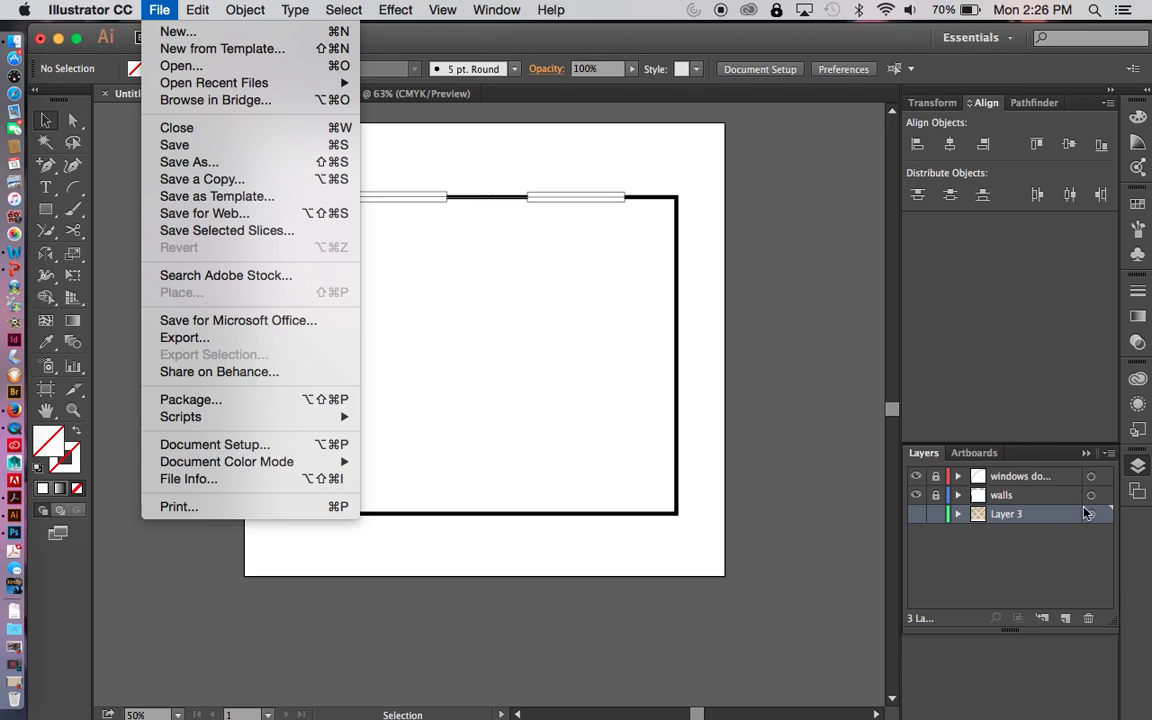
{"action": "left_click", "coordinate": [1068, 621]}
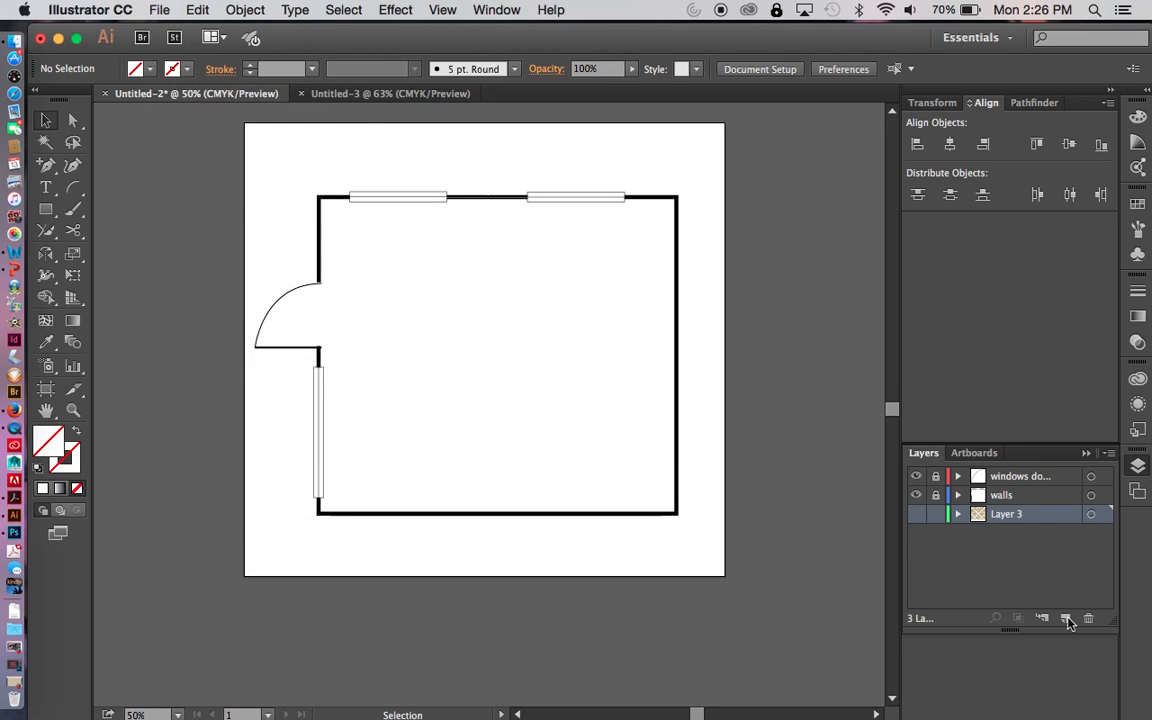
{"action": "left_click", "coordinate": [1068, 621]}
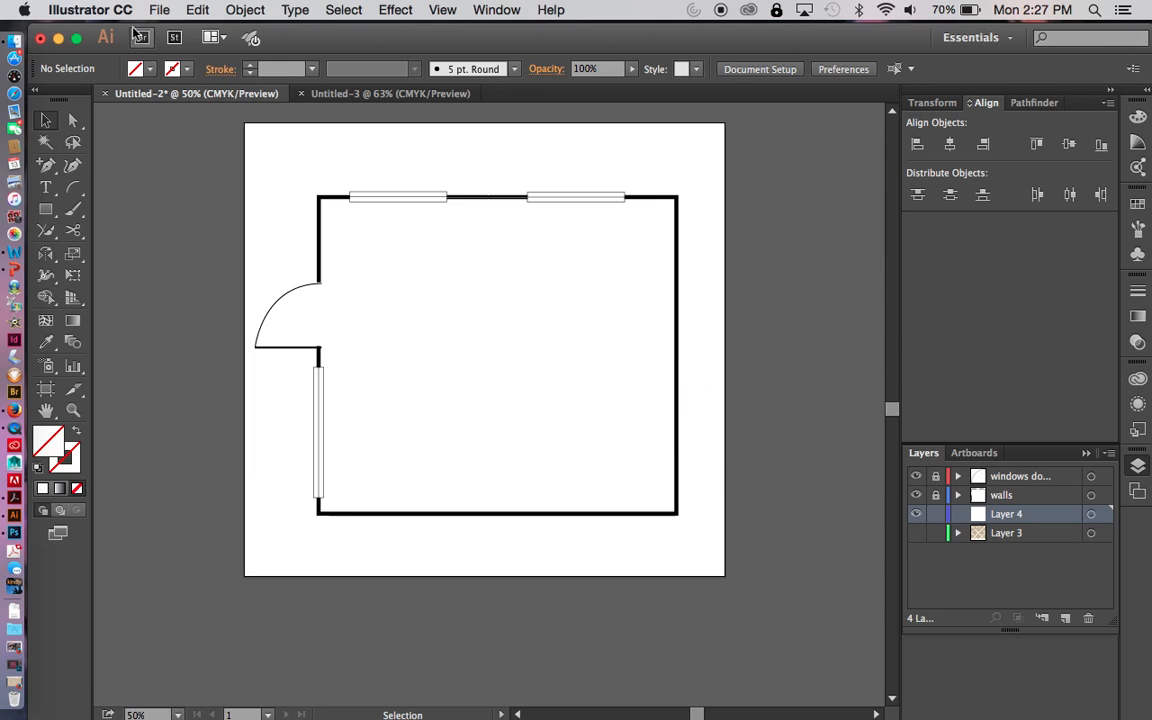
{"action": "left_click", "coordinate": [161, 11]}
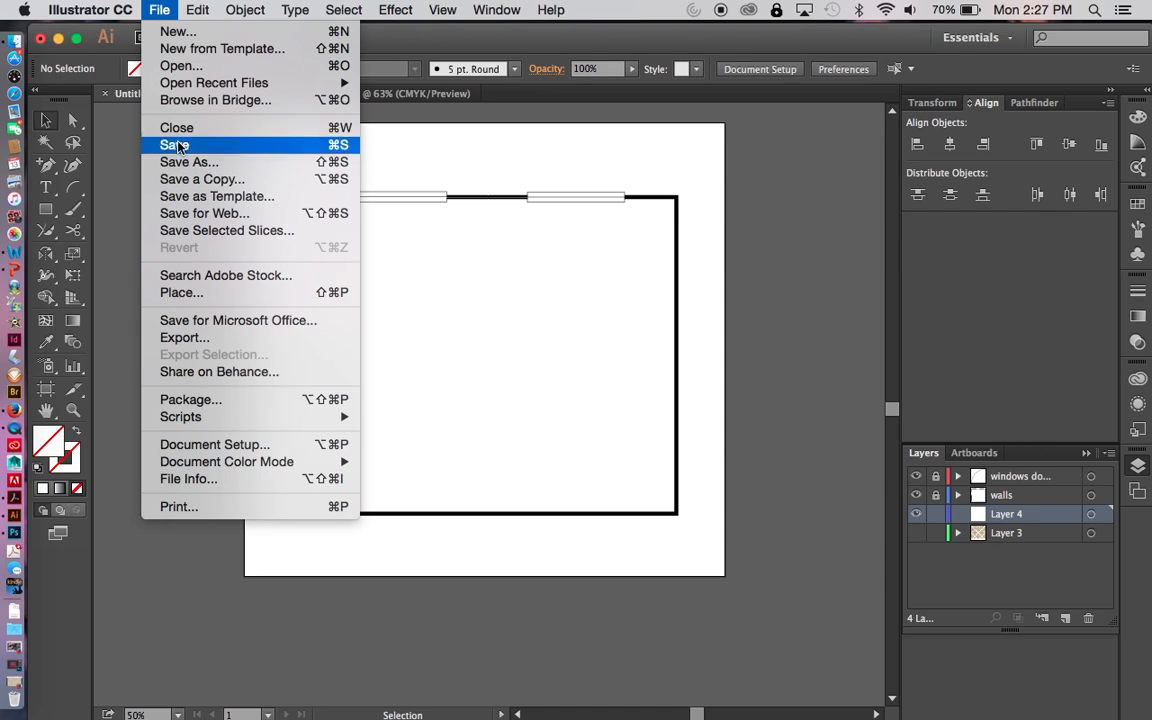
{"action": "left_click", "coordinate": [183, 292]}
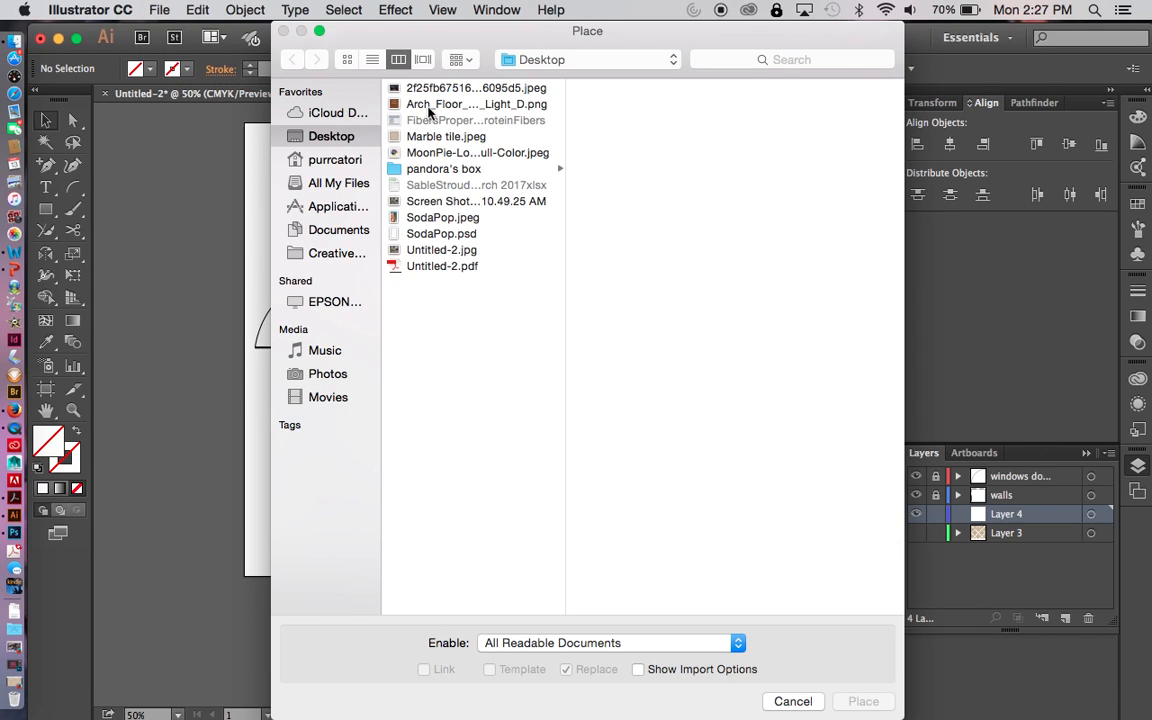
{"action": "left_click", "coordinate": [428, 106]}
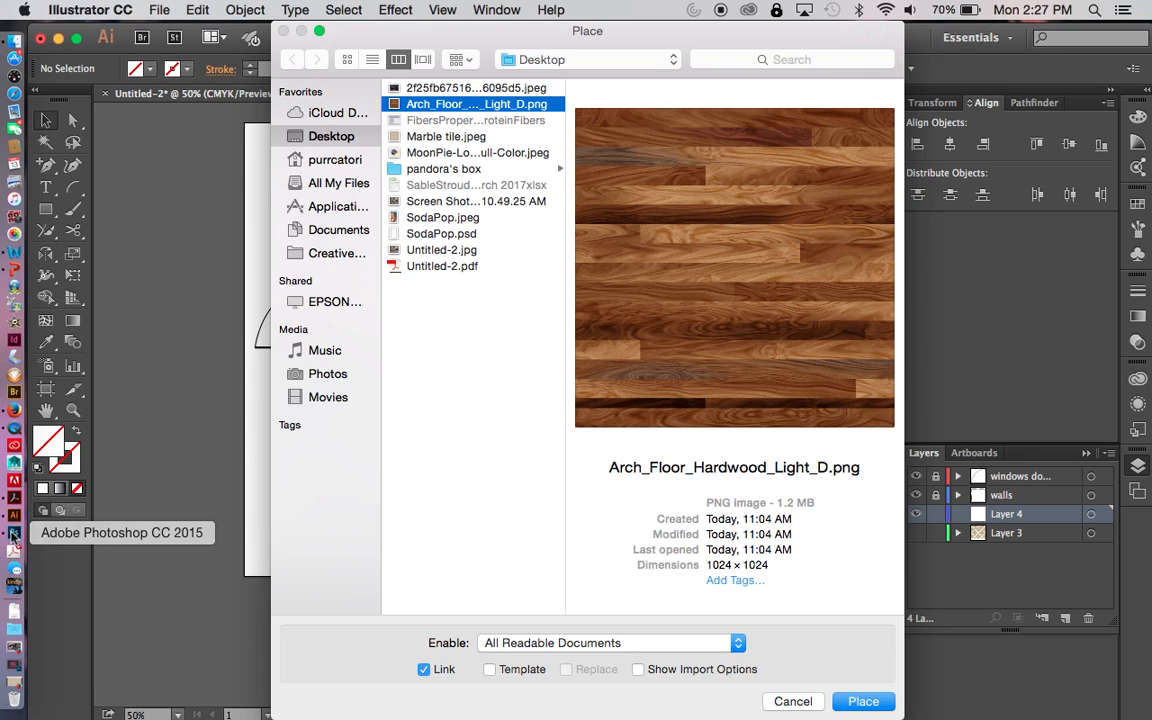
Switch to Photoshop and undo the pink recolouring of the Arch_Floor_Hardwood_Light_D.png image
{"action": "left_click", "coordinate": [14, 479]}
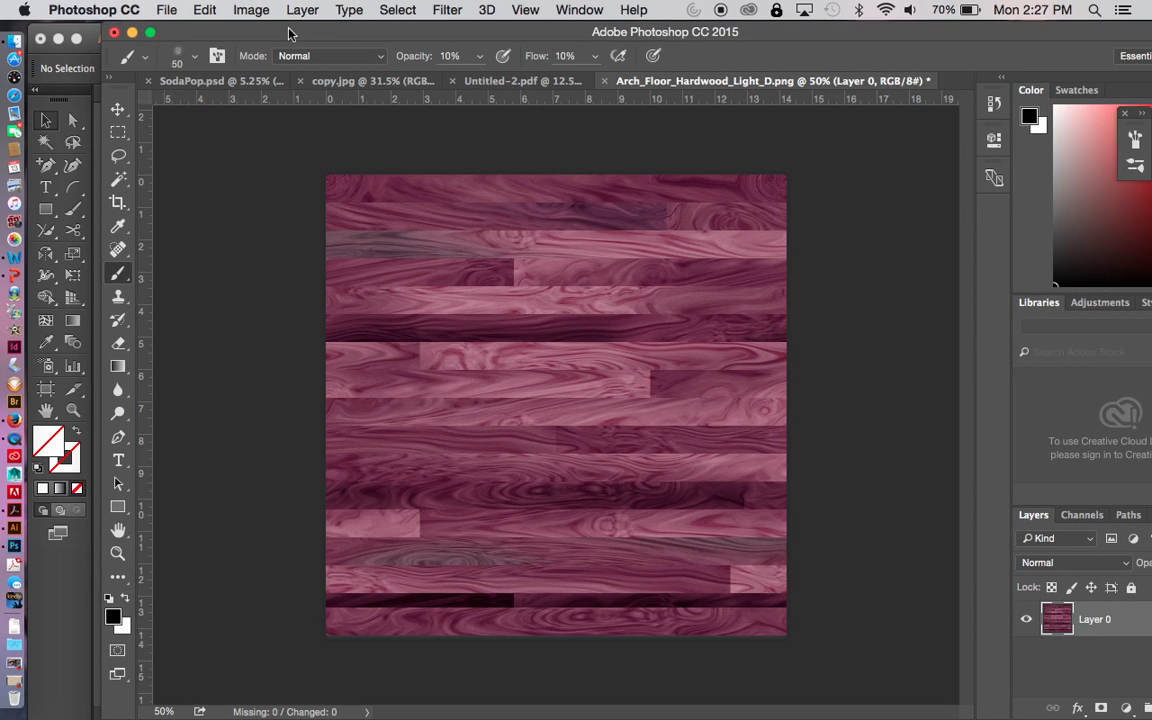
{"action": "key", "text": "super+a"}
{"action": "key", "text": "super+d"}
{"action": "key", "text": "super+z"}
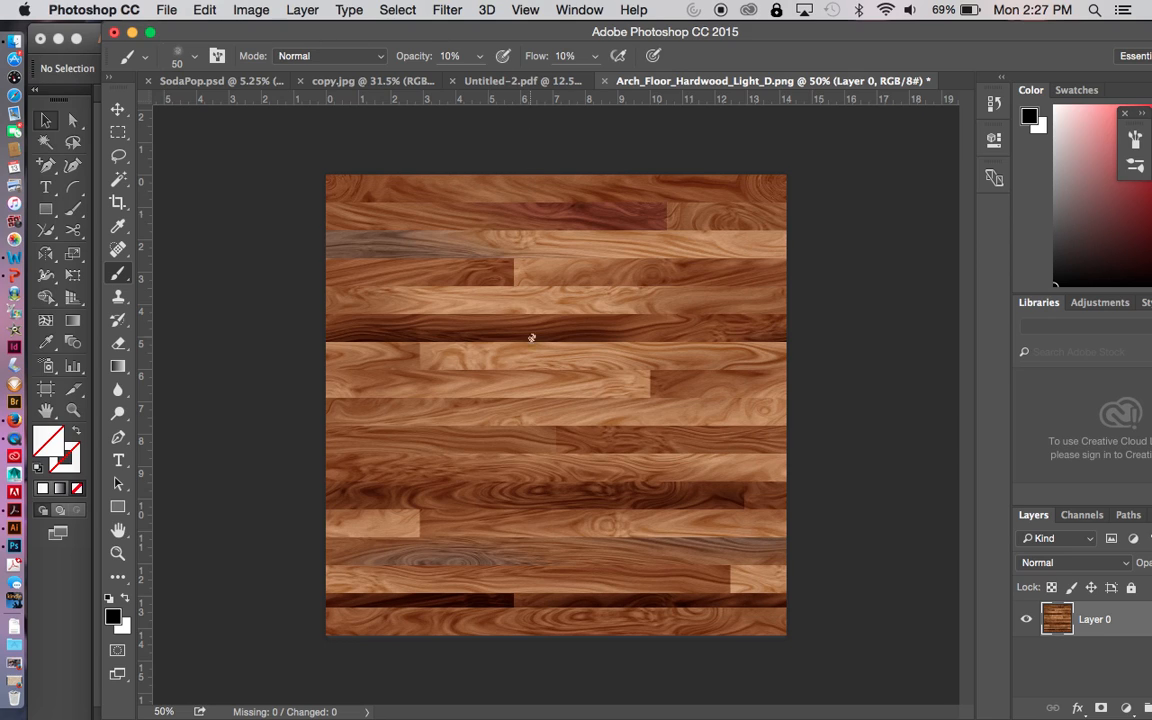
{"action": "key", "text": "v"}
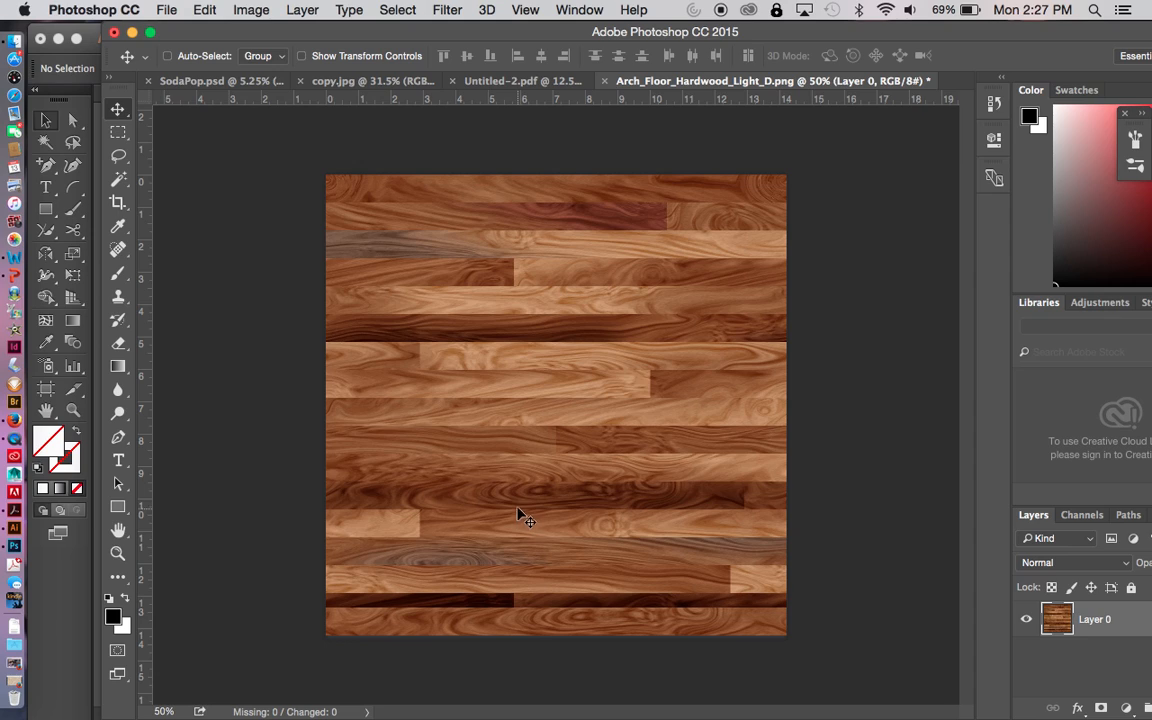
Crop the lower edge of the hardwood image to remove the thin dark plank row and the row beneath it
{"action": "left_click", "coordinate": [118, 203]}
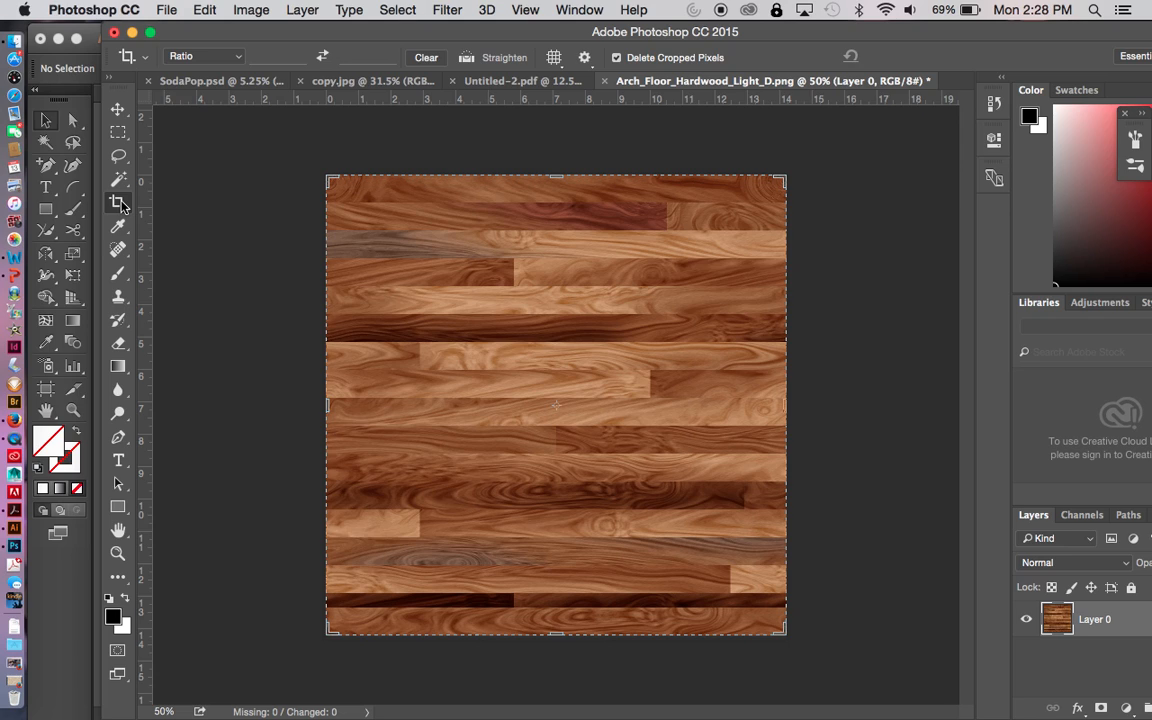
{"action": "left_click", "coordinate": [557, 635]}
{"action": "left_click_drag", "start_coordinate": [557, 635], "coordinate": [560, 614]}
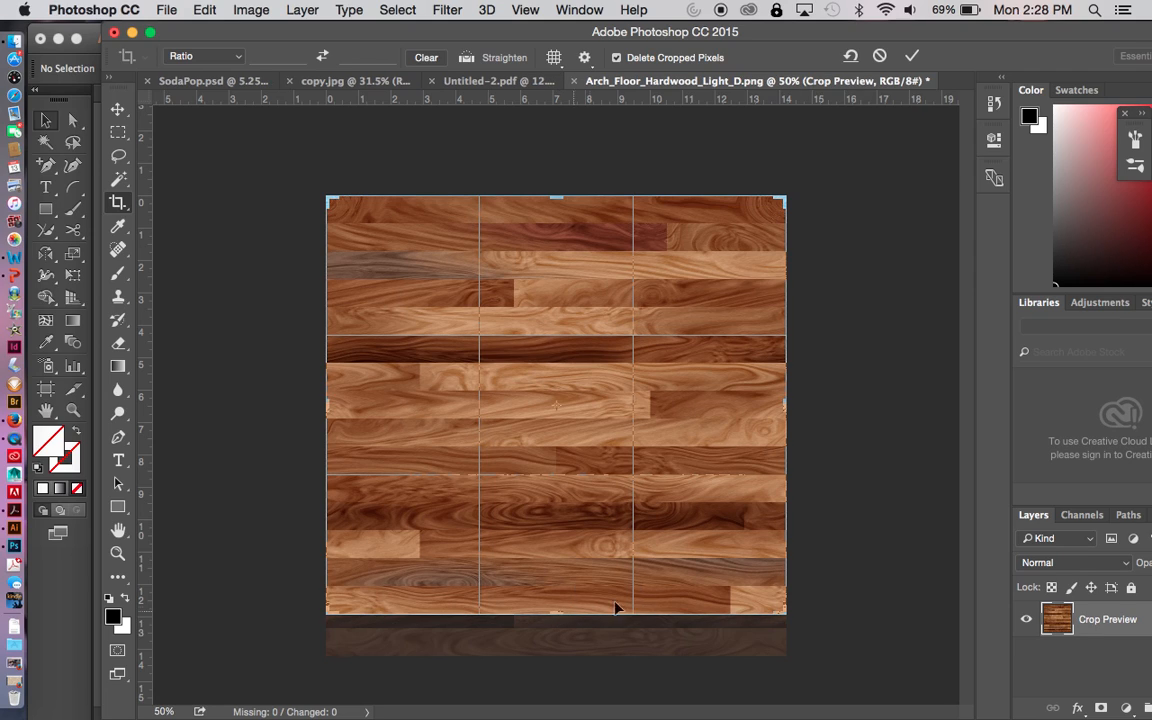
{"action": "left_click", "coordinate": [118, 110]}
{"action": "left_click", "coordinate": [741, 276]}
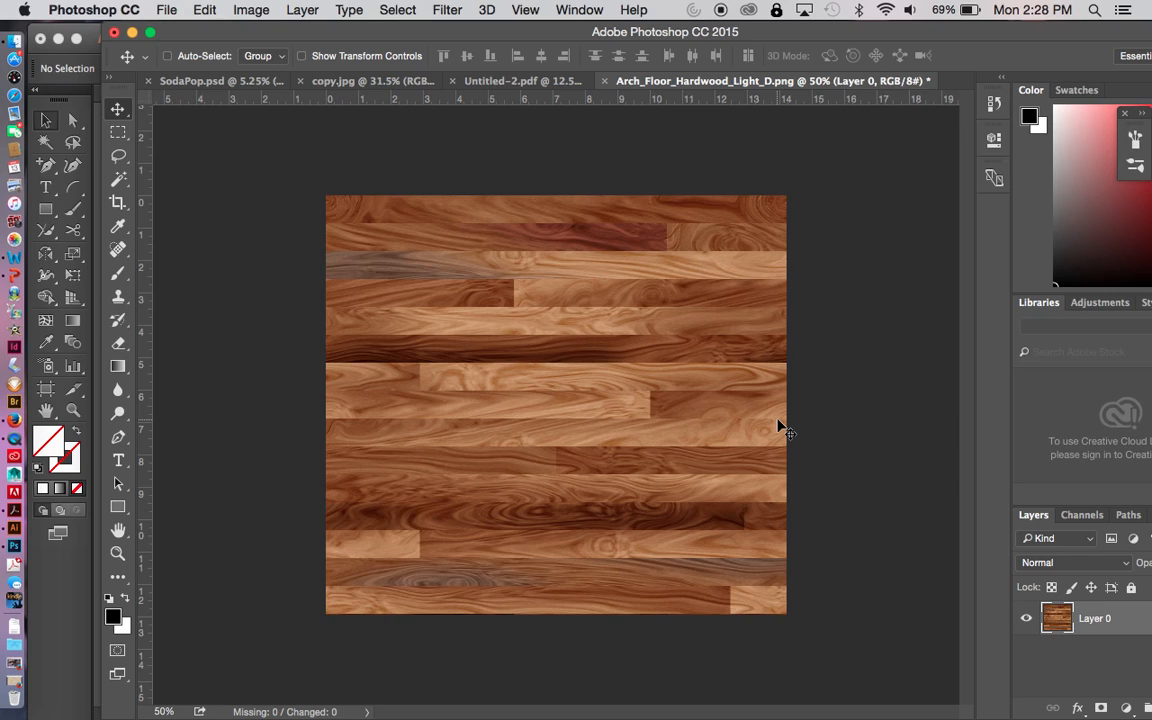
Copy the whole cropped hardwood image, switch to Illustrator, dismiss the Place dialog and paste the image onto the new layer
{"action": "key", "text": "super+a"}
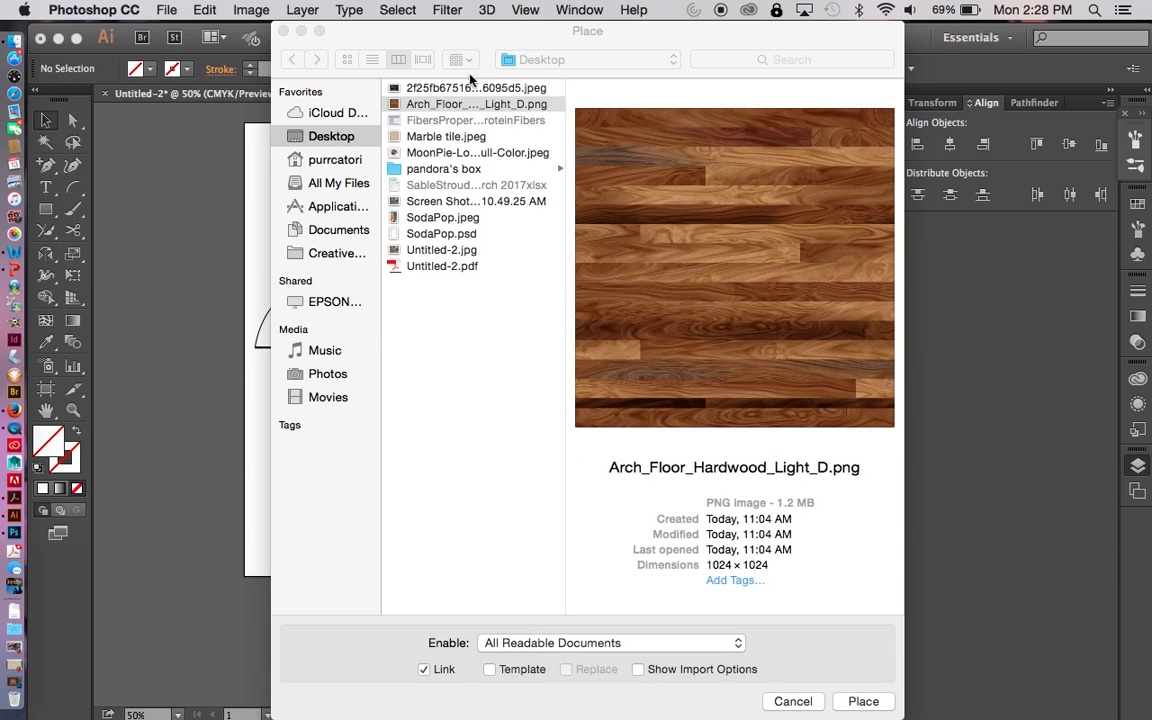
{"action": "left_click", "coordinate": [793, 701]}
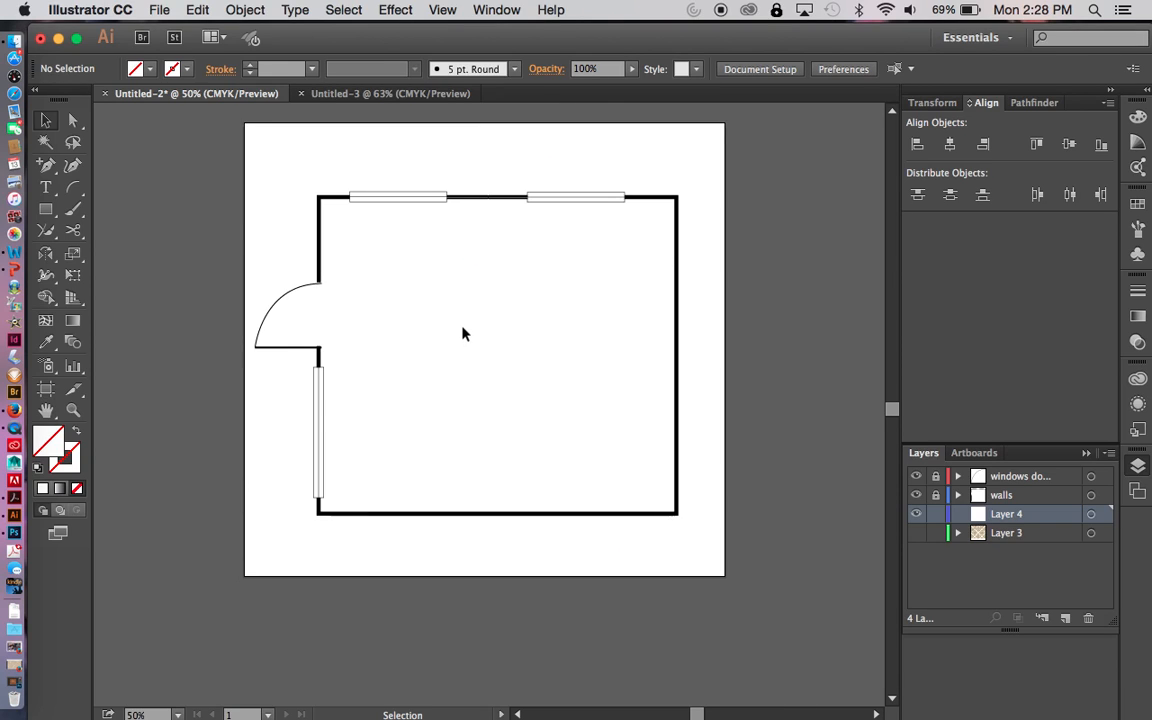
{"action": "key", "text": "super+v"}
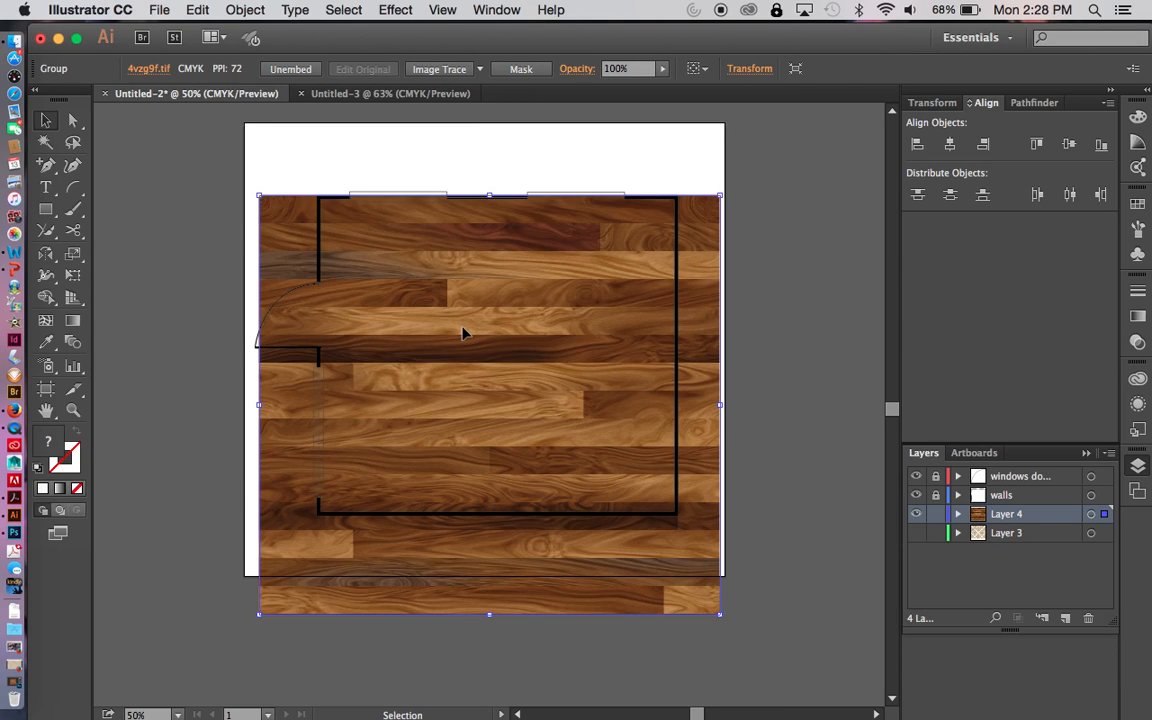
Shrink the pasted hardwood image proportionally to about a quarter of the room's width and fit it into the room's upper-left corner
{"action": "left_click_drag", "start_coordinate": [721, 615], "coordinate": [418, 280]}
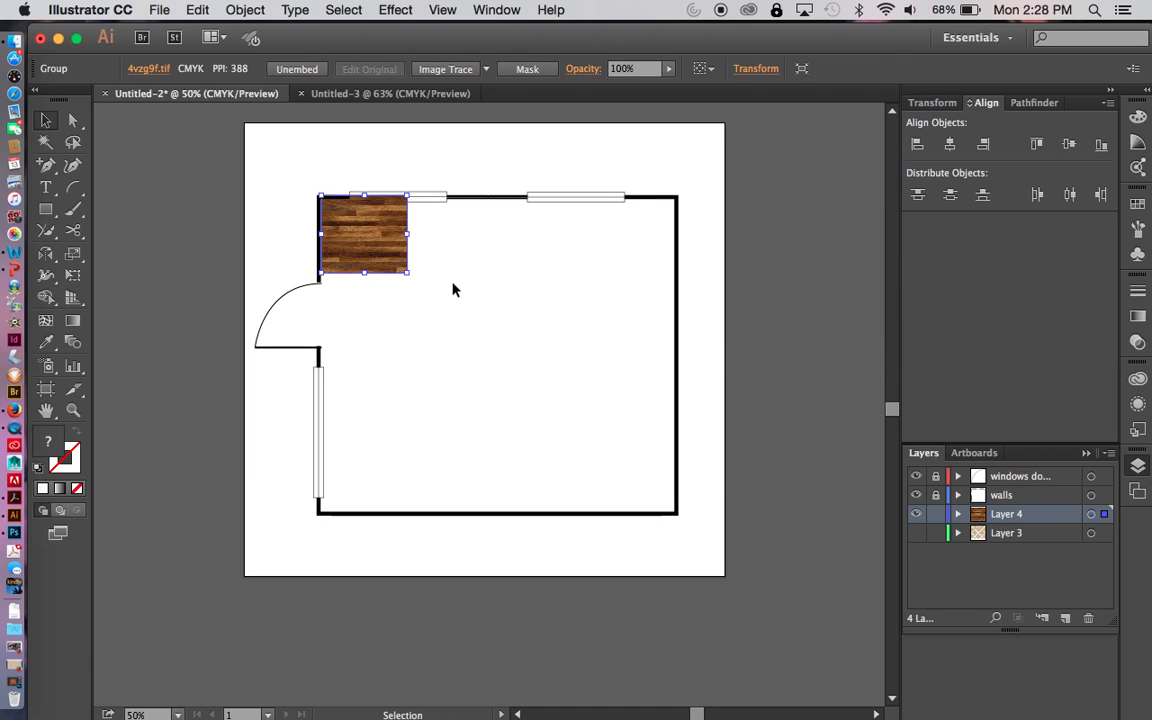
{"action": "left_click", "coordinate": [452, 289]}
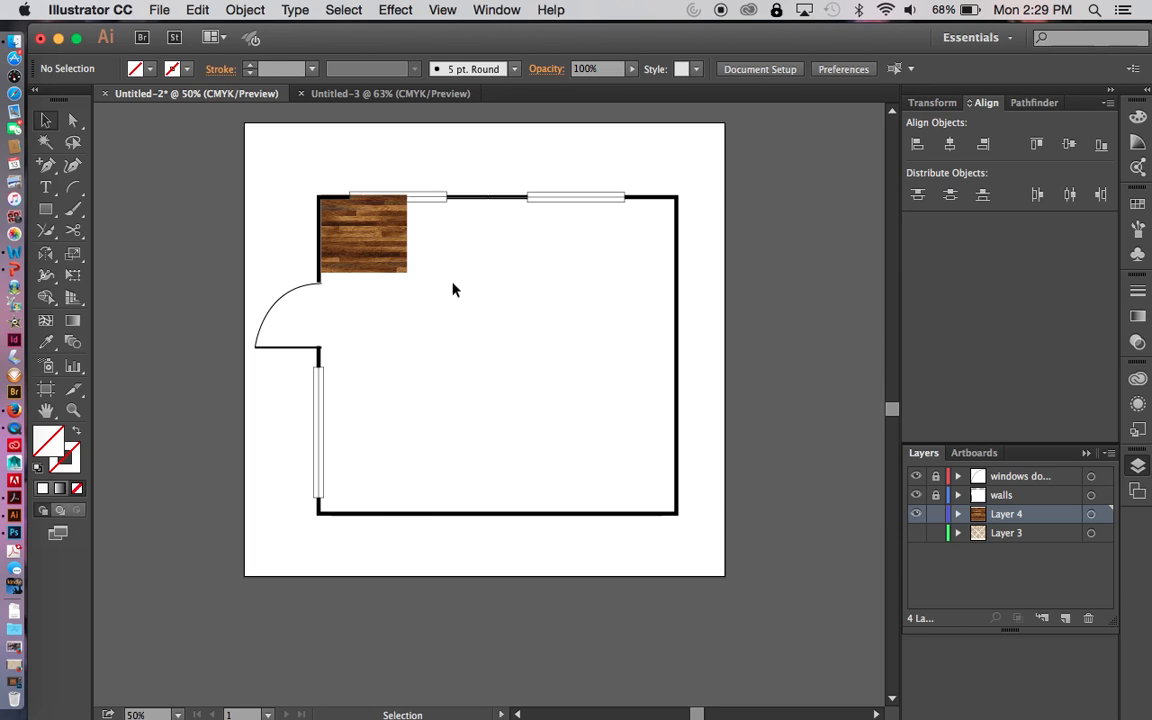
Duplicate the hardwood piece three times side by side along the upper wall toward the right wall
{"action": "left_click", "coordinate": [396, 250]}
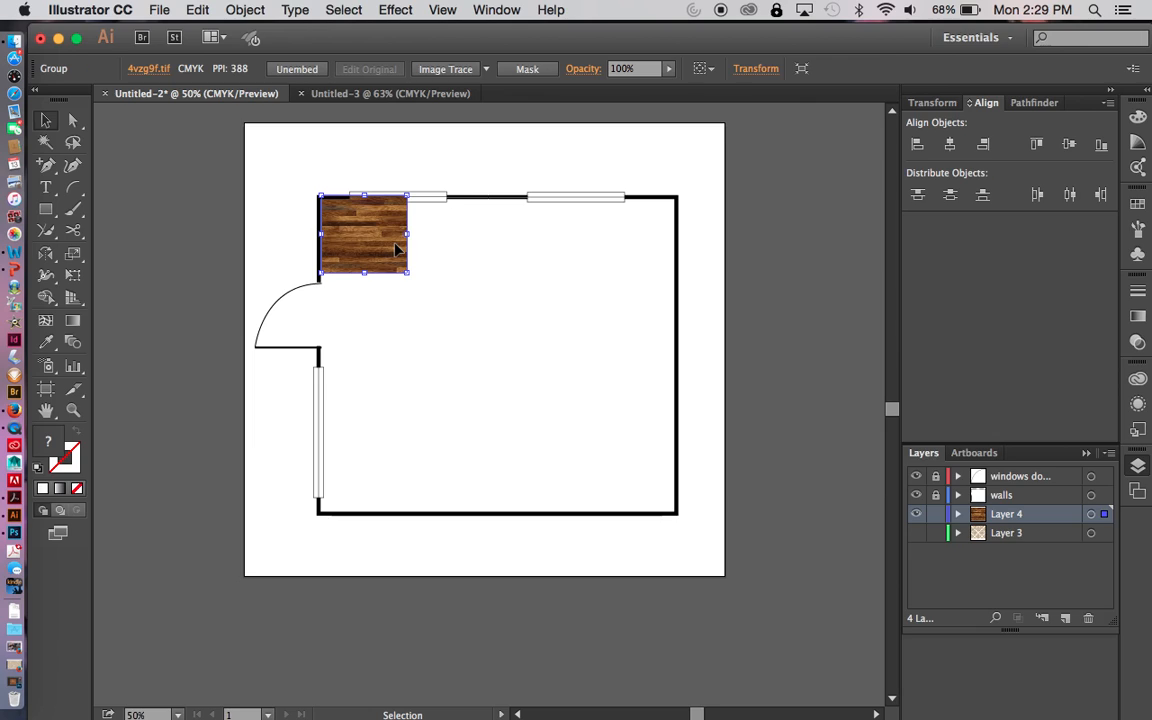
{"action": "left_click_drag", "start_coordinate": [396, 250], "coordinate": [656, 268]}
{"action": "left_click", "coordinate": [653, 370]}
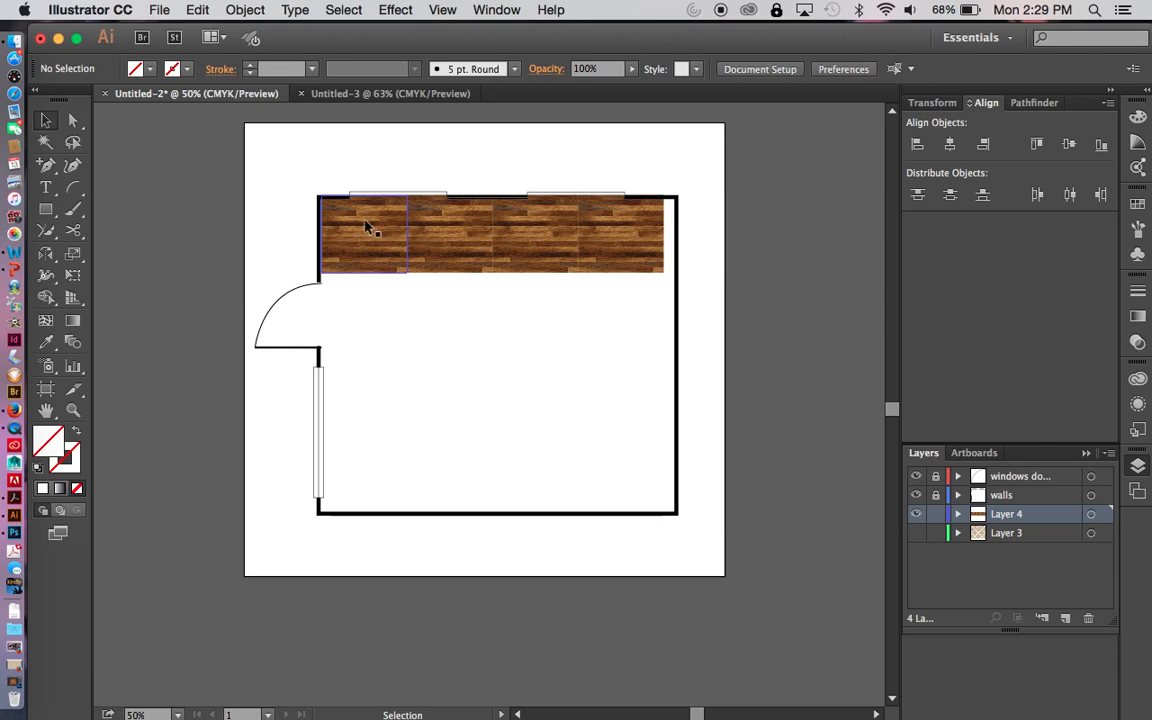
Delete the three duplicated hardwood pieces, keeping only the original in the upper-left corner
{"action": "left_click", "coordinate": [633, 257]}
{"action": "left_click", "coordinate": [558, 255], "text": "shift"}
{"action": "left_click", "coordinate": [452, 257], "text": "shift"}
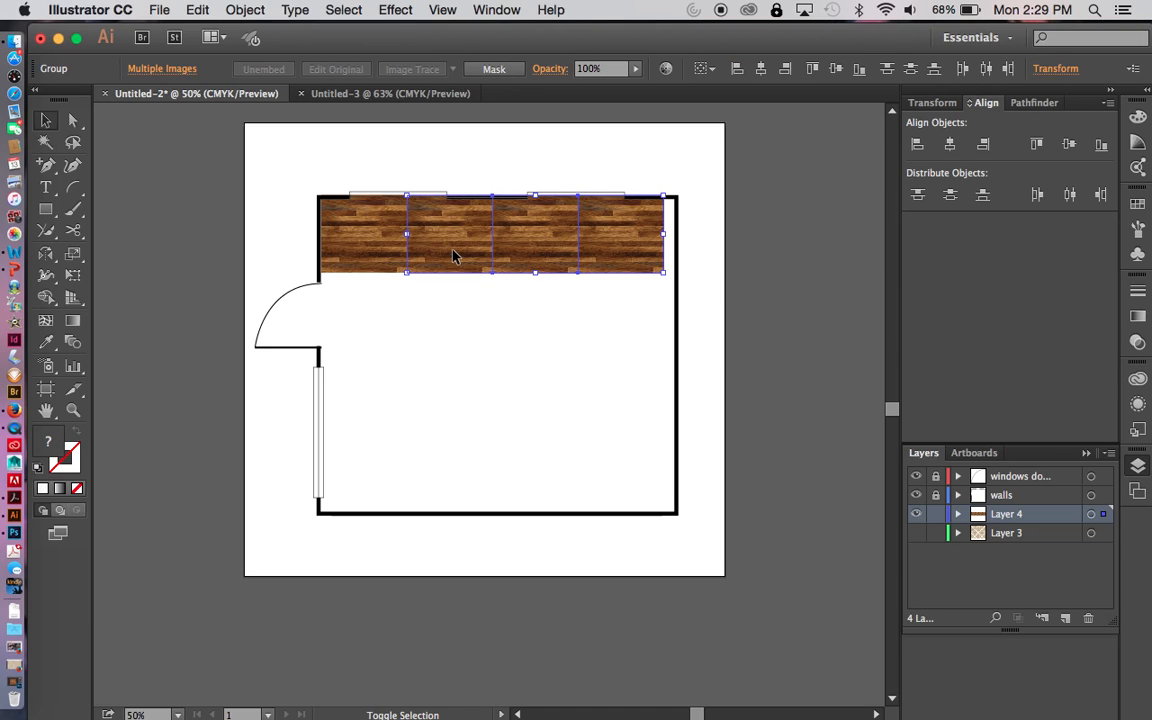
{"action": "key", "text": "Delete"}
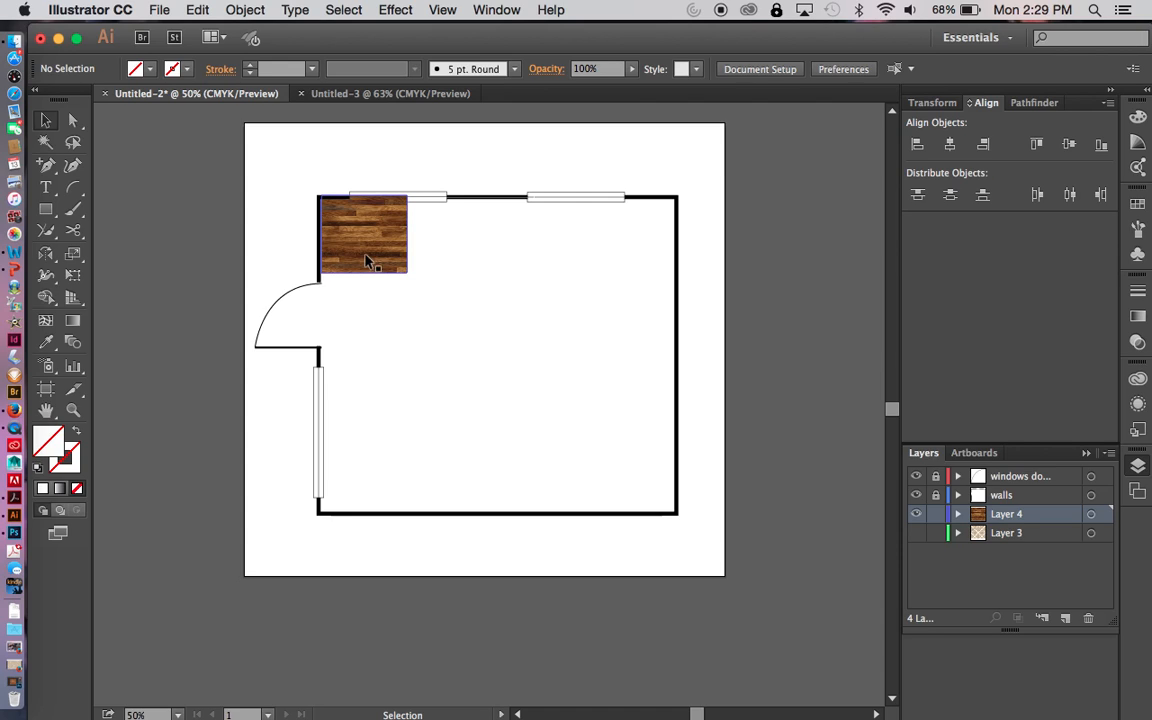
Stretch the remaining hardwood piece horizontally until its right edge meets the room's right wall, keeping its height
{"action": "left_click", "coordinate": [346, 228]}
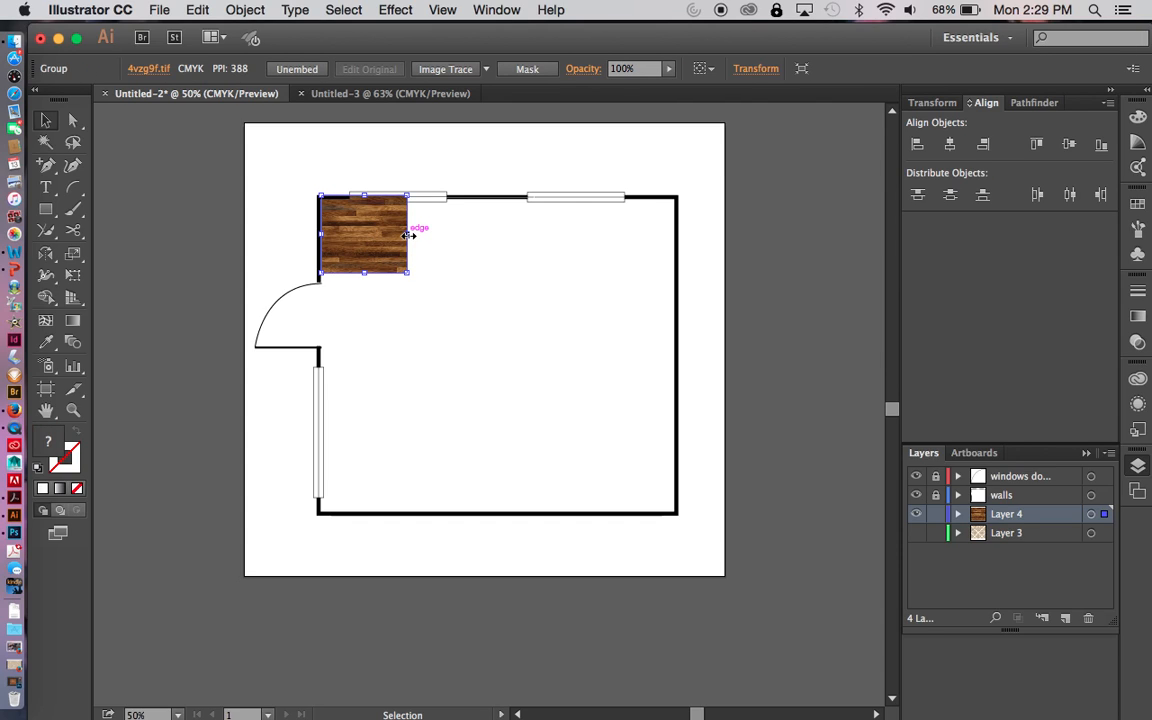
{"action": "left_click_drag", "start_coordinate": [409, 235], "coordinate": [677, 238]}
{"action": "left_click", "coordinate": [638, 330]}
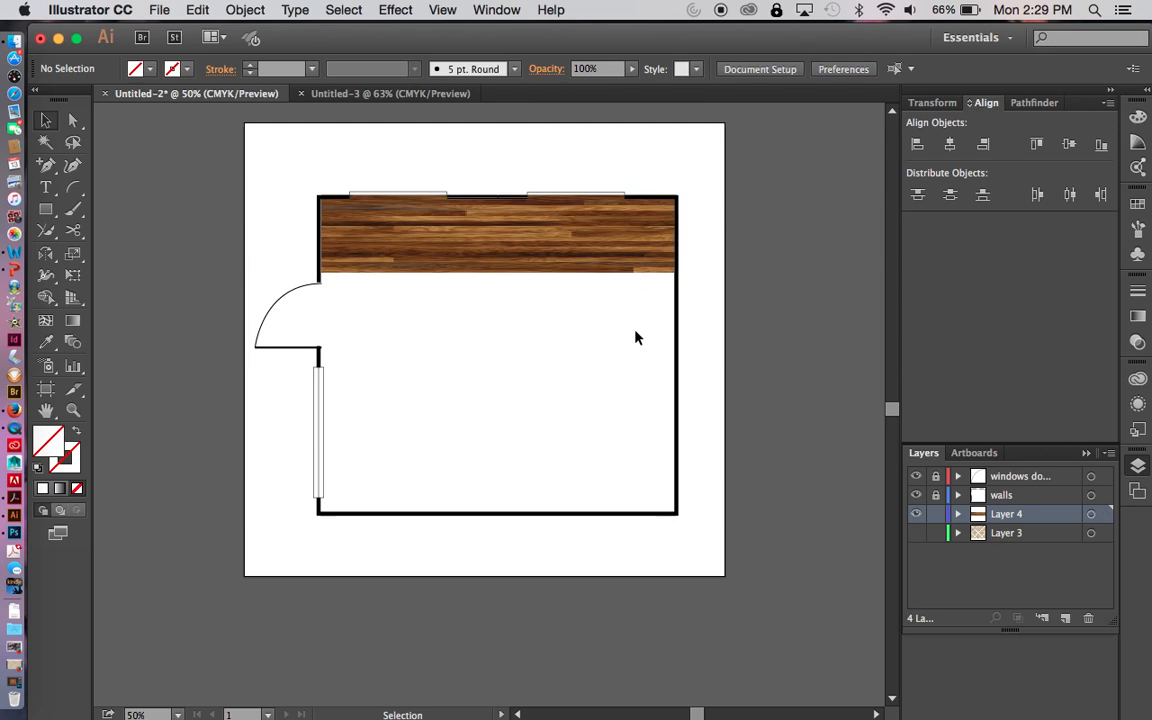
Duplicate the hardwood strip along the upper wall twice downward, stacking a second and third row across the room
{"action": "left_click", "coordinate": [583, 231]}
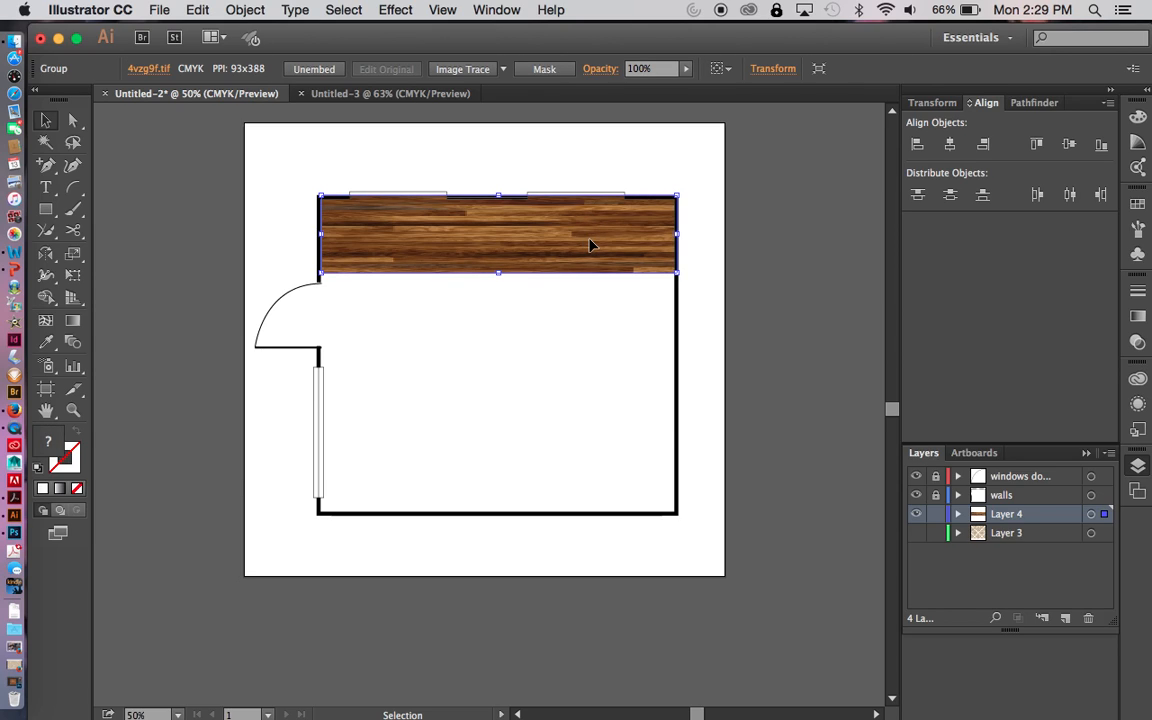
{"action": "left_click_drag", "start_coordinate": [590, 246], "coordinate": [591, 326]}
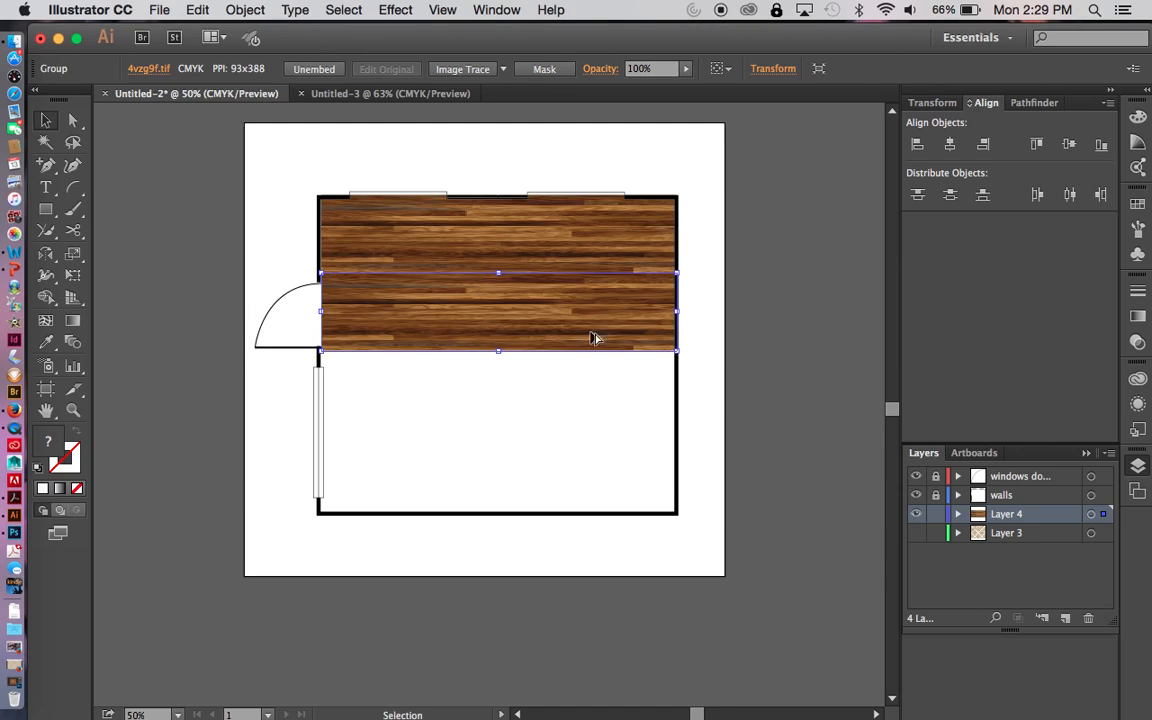
{"action": "left_click", "coordinate": [591, 419]}
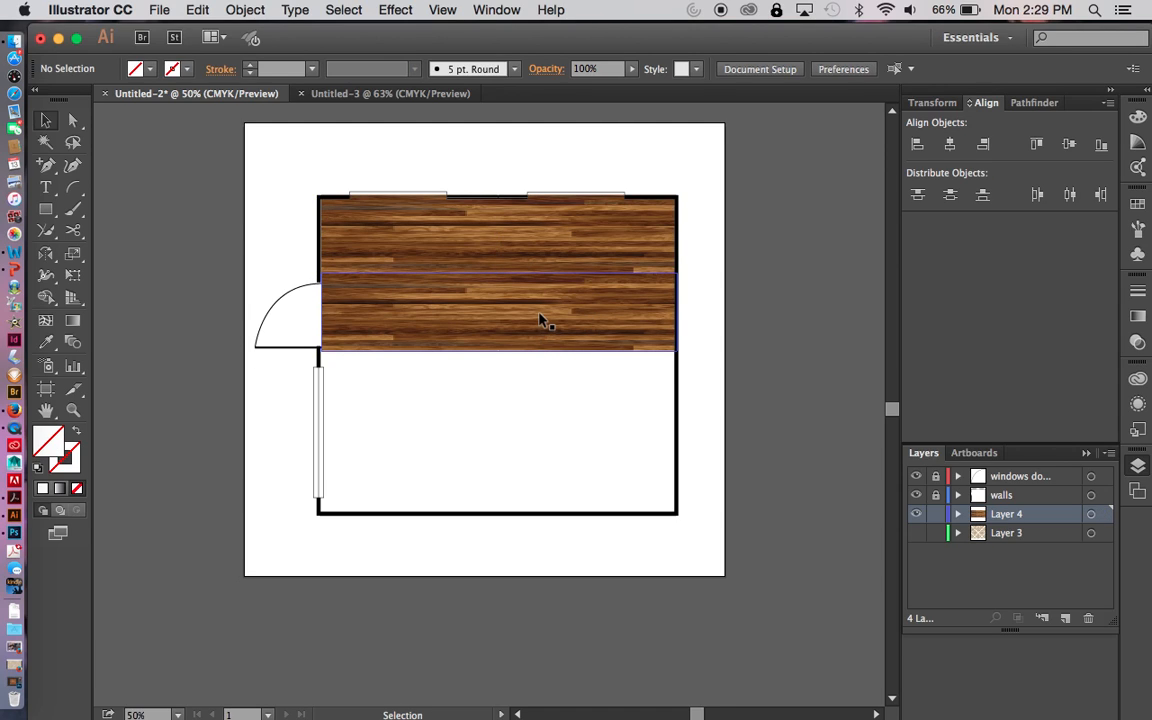
{"action": "left_click_drag", "start_coordinate": [540, 320], "coordinate": [540, 394]}
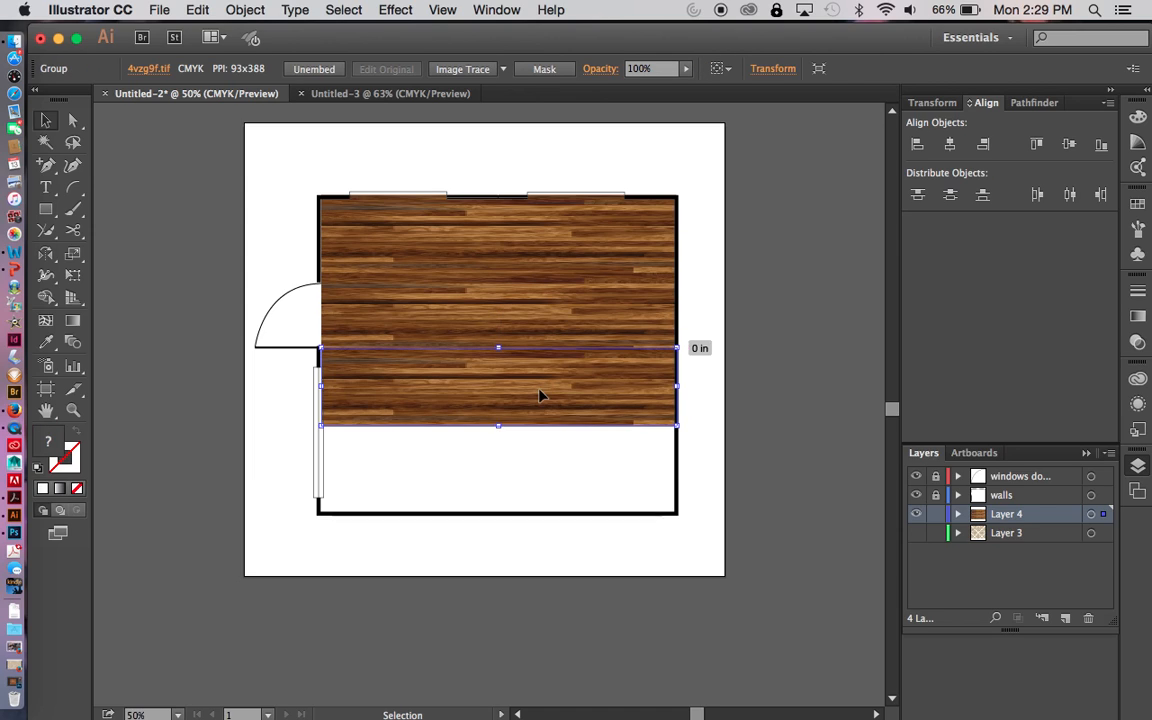
{"action": "left_click", "coordinate": [550, 478]}
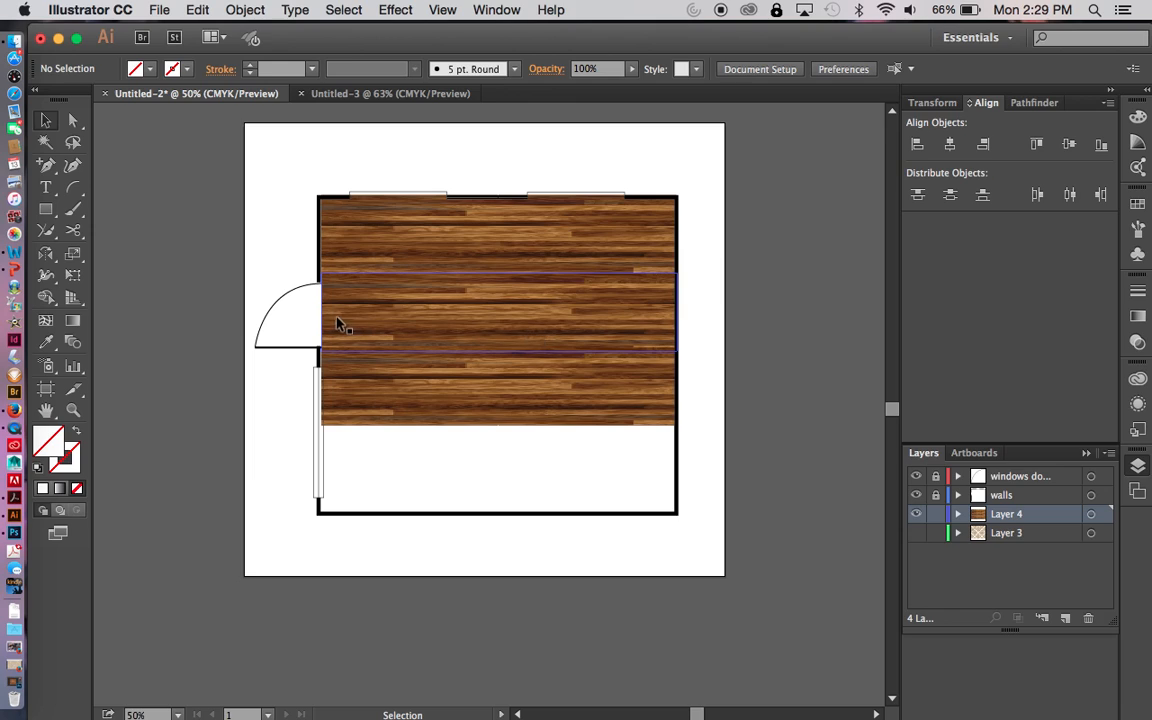
Narrow the second-row strip to the room's right half, then duplicate it into the left half and widen the copy to the left wall
{"action": "left_click", "coordinate": [391, 314]}
{"action": "left_click_drag", "start_coordinate": [322, 313], "coordinate": [503, 314]}
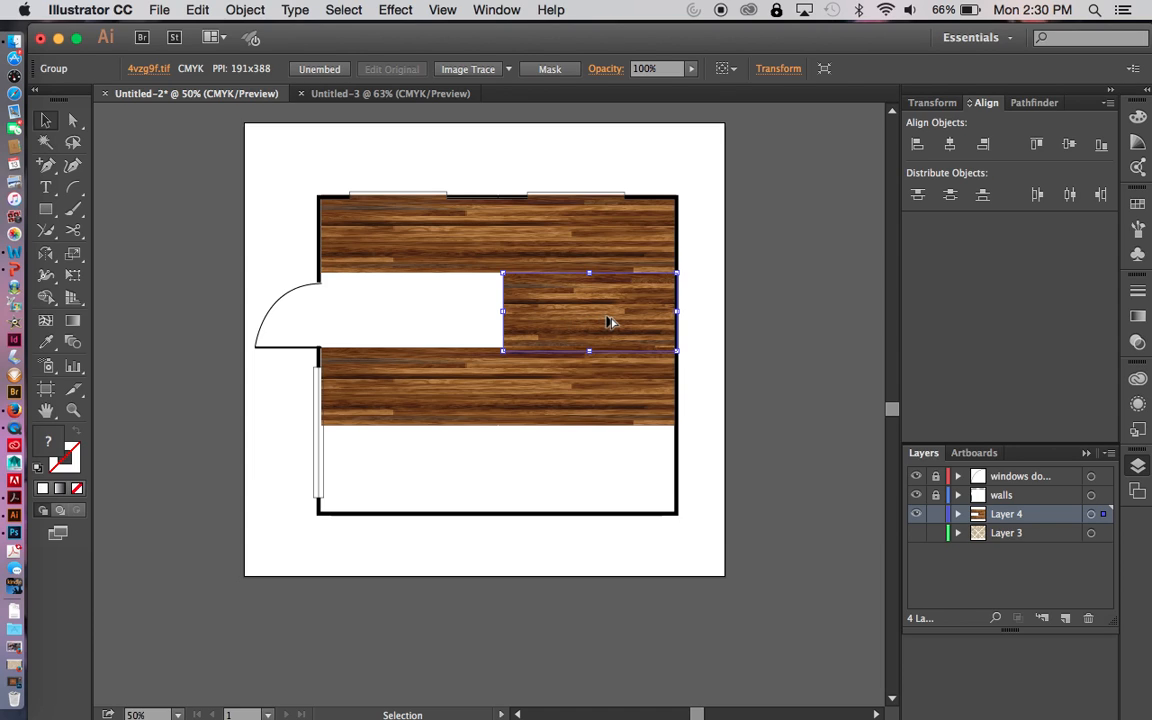
{"action": "left_click_drag", "start_coordinate": [610, 322], "coordinate": [433, 320]}
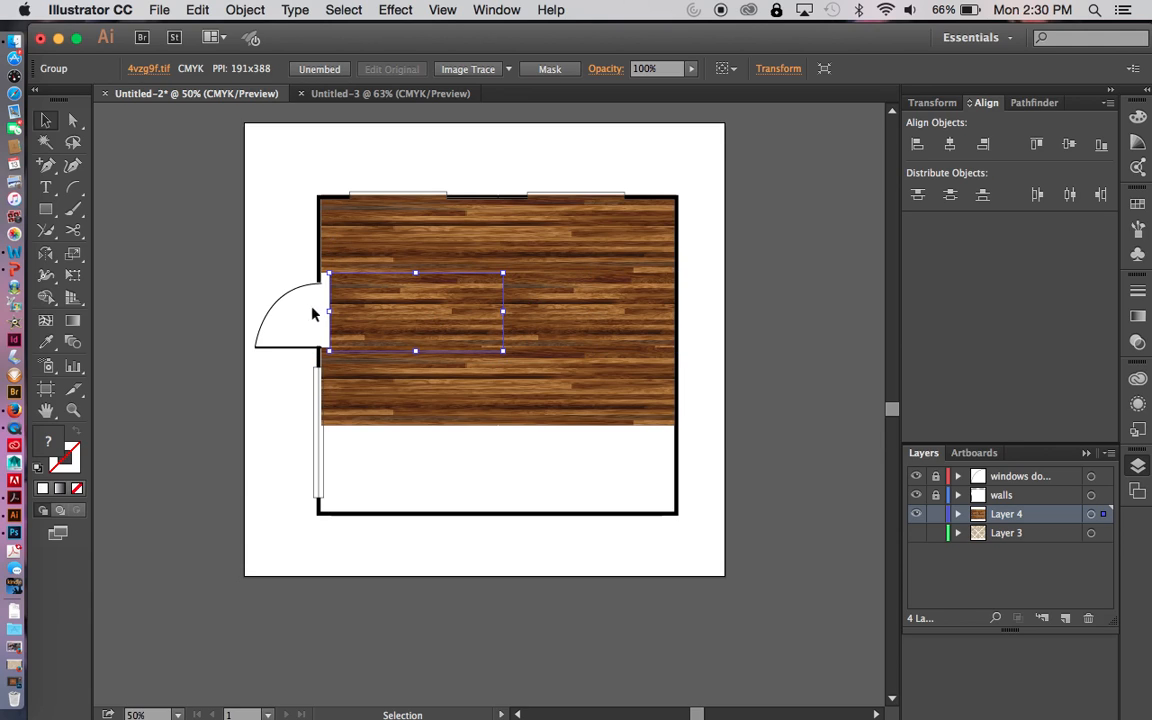
{"action": "left_click_drag", "start_coordinate": [331, 313], "coordinate": [322, 312]}
{"action": "left_click", "coordinate": [257, 452]}
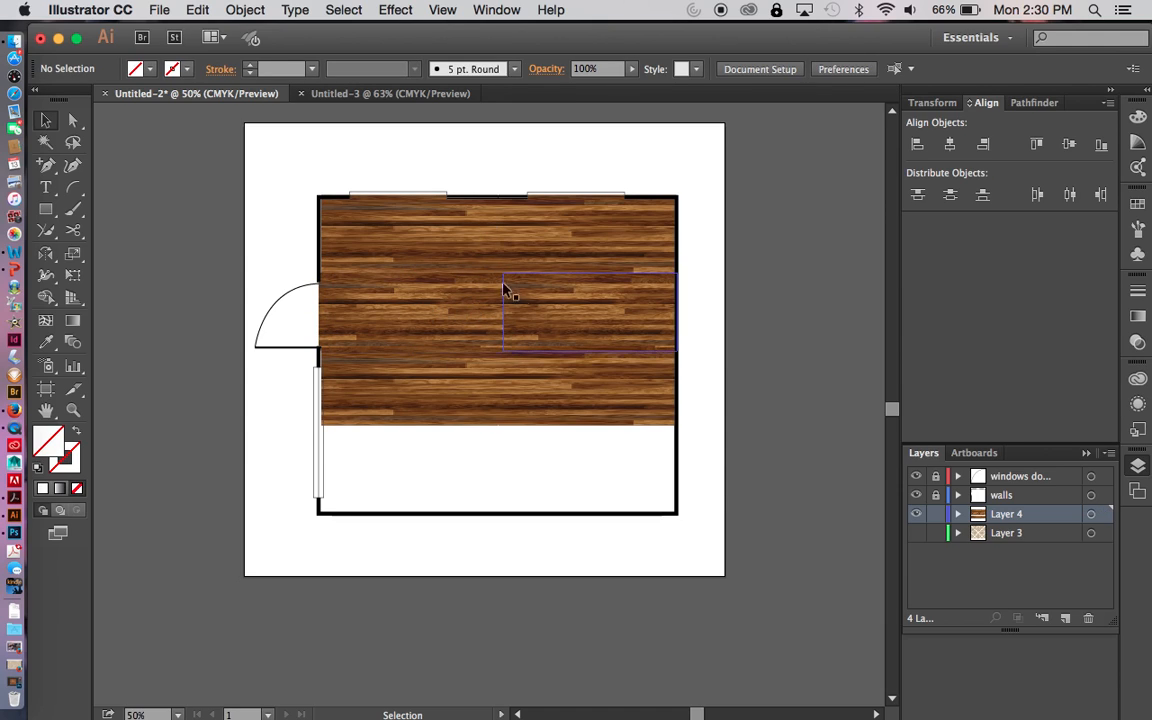
Rotate the third-row hardwood strip 180 degrees and shift it slightly left to sit flush with the left wall
{"action": "left_click", "coordinate": [572, 400]}
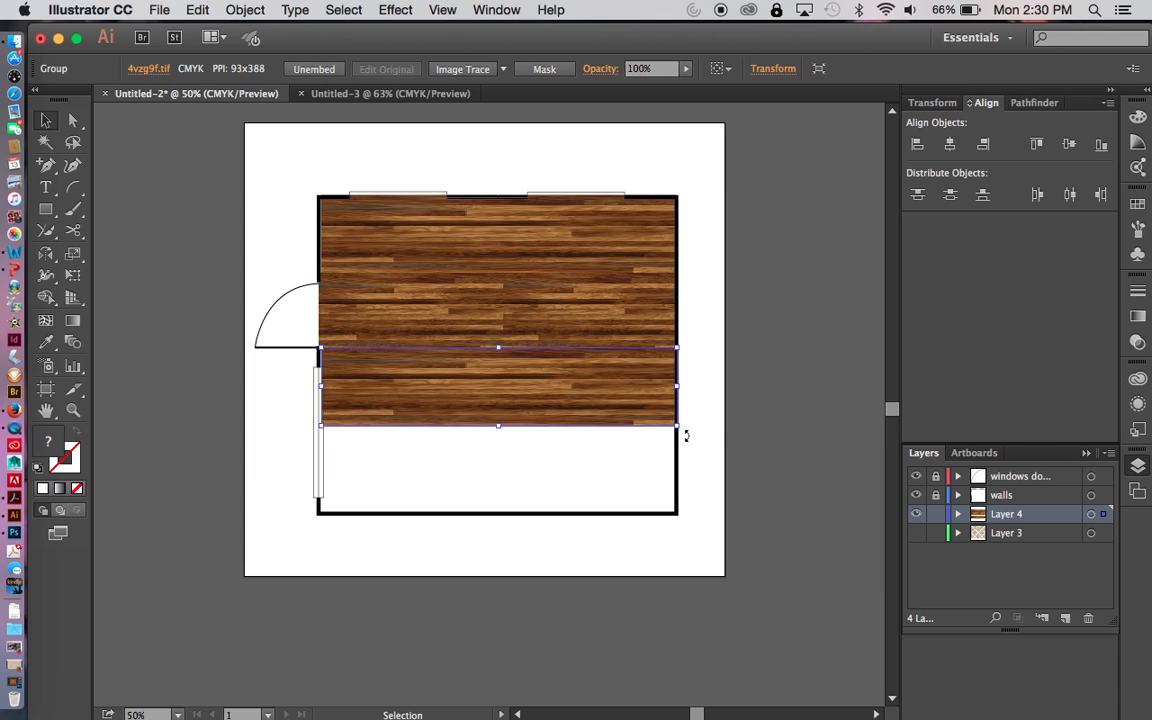
{"action": "left_click_drag", "start_coordinate": [680, 430], "coordinate": [451, 356]}
{"action": "left_click_drag", "start_coordinate": [683, 342], "coordinate": [357, 425]}
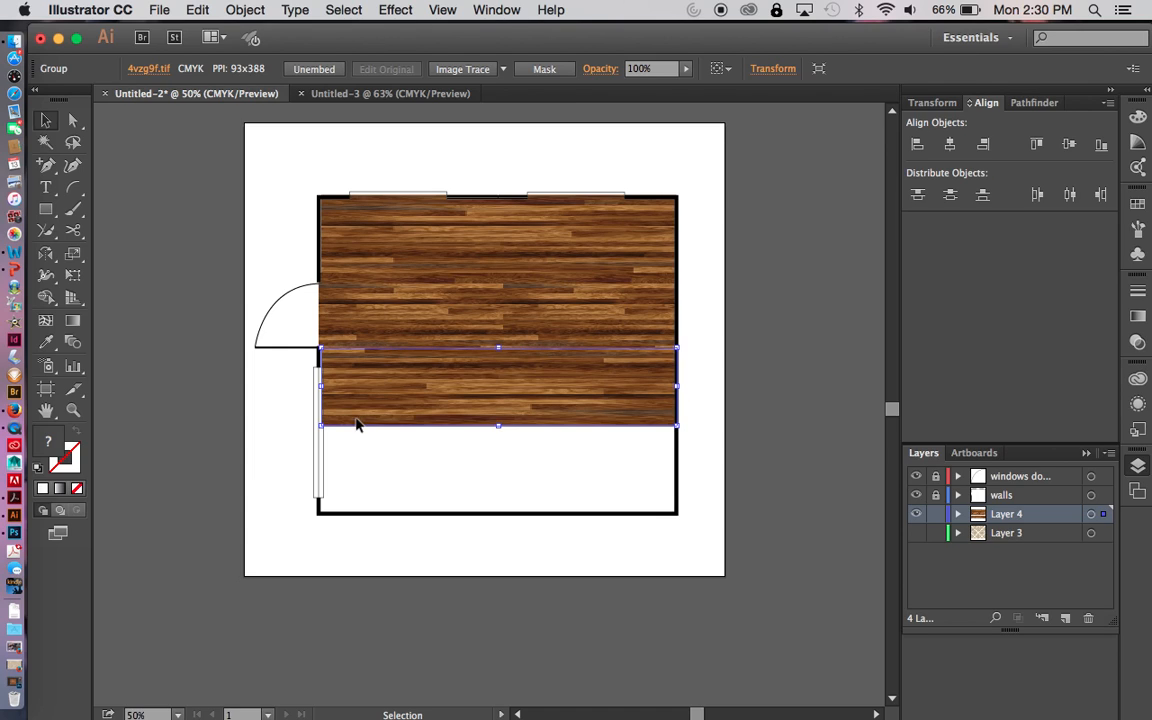
{"action": "left_click", "coordinate": [440, 470]}
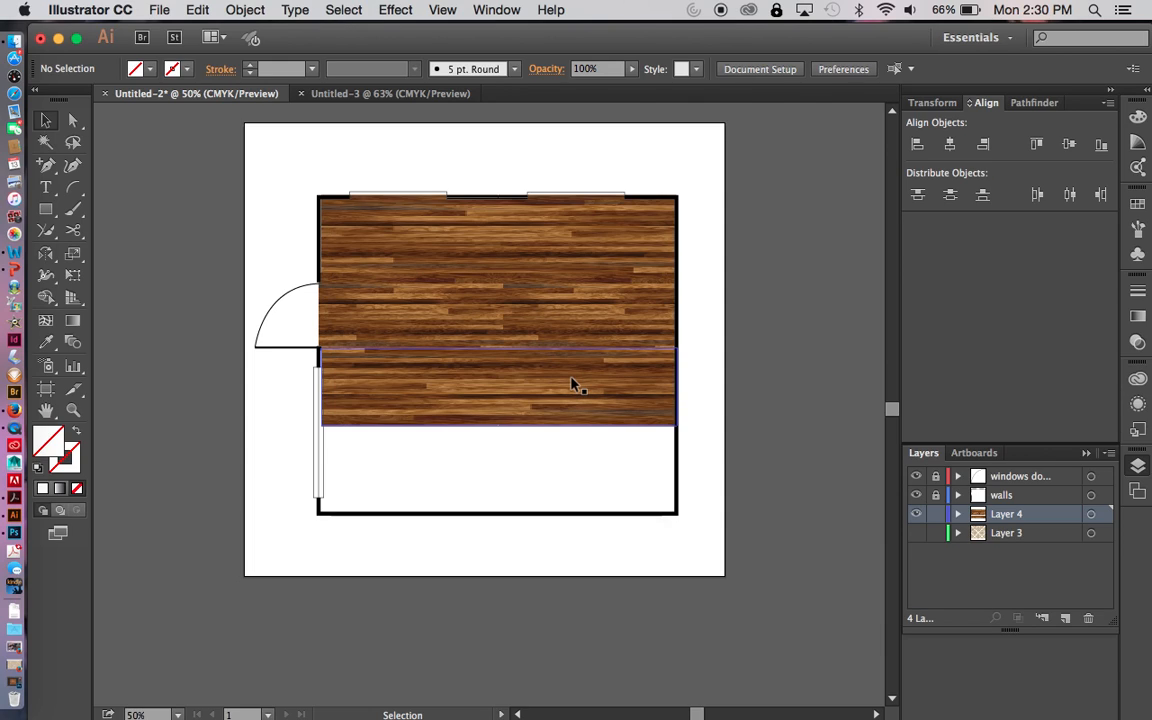
{"action": "left_click_drag", "start_coordinate": [572, 383], "coordinate": [570, 385]}
{"action": "left_click", "coordinate": [614, 463]}
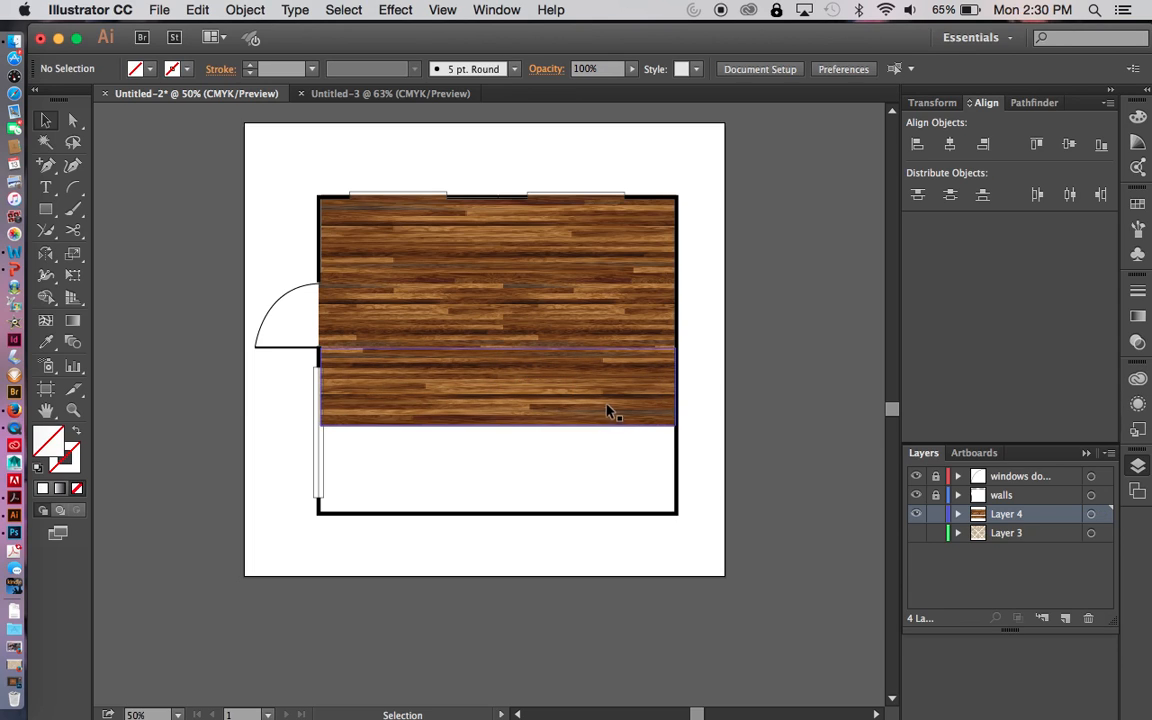
Duplicate the third-row hardwood strip directly below itself as a fourth row
{"action": "left_click", "coordinate": [607, 406]}
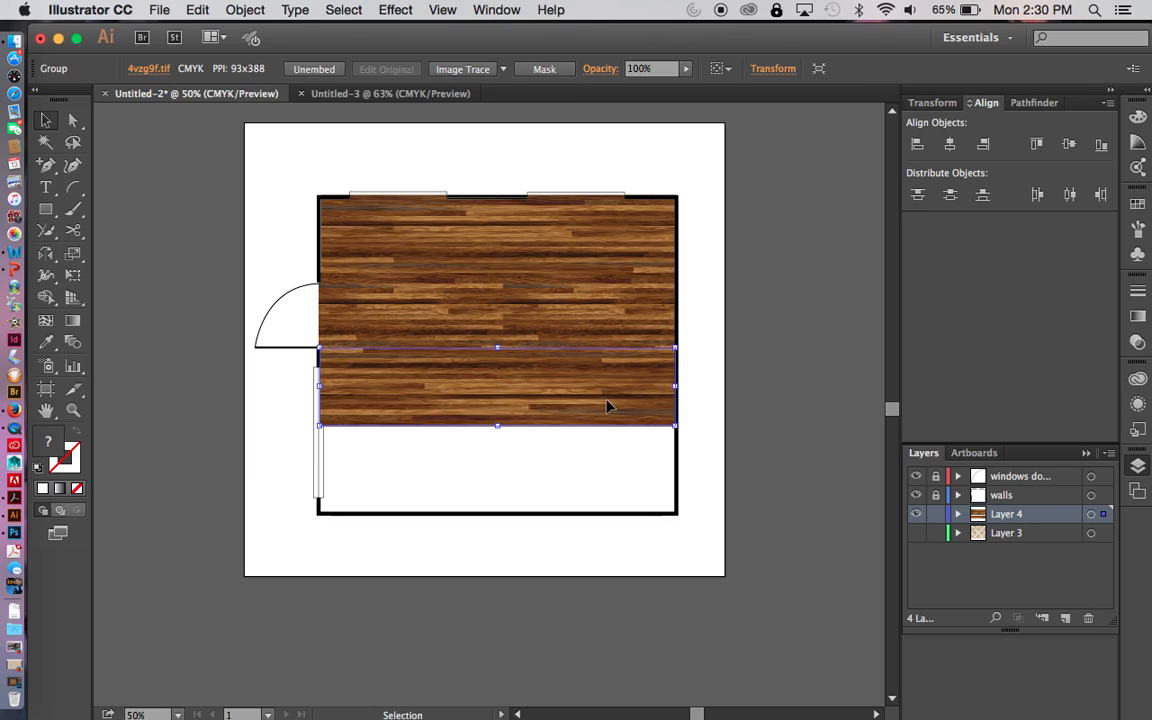
{"action": "left_click", "coordinate": [612, 496]}
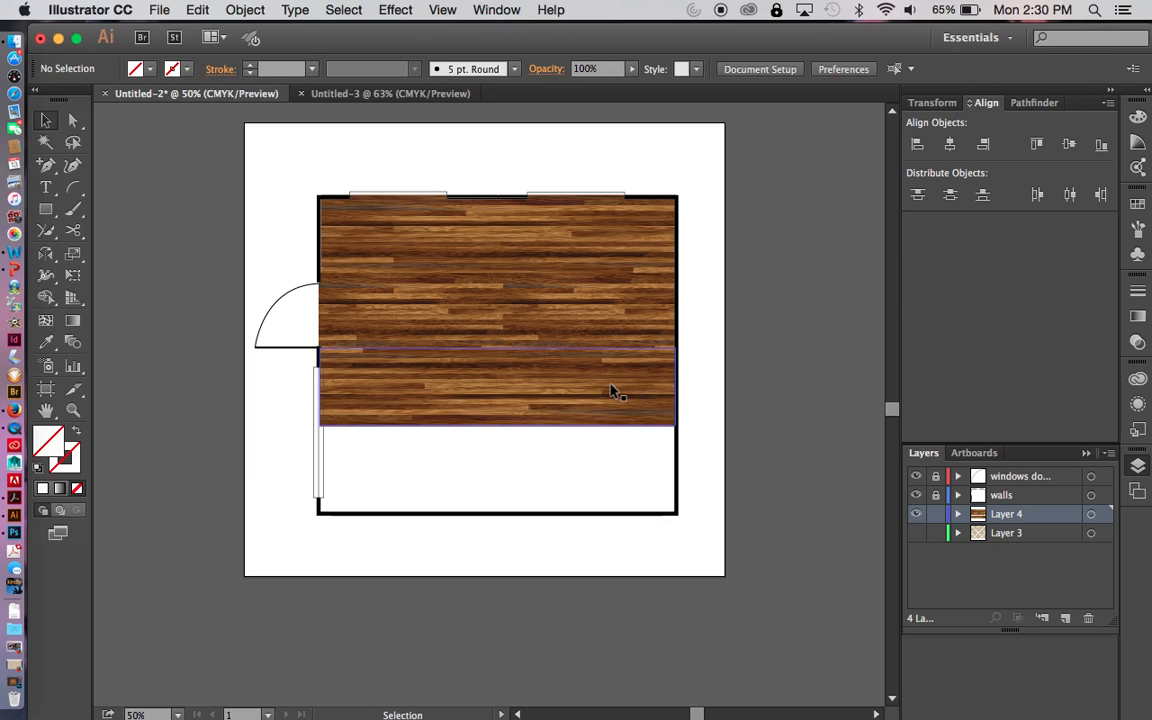
{"action": "left_click_drag", "start_coordinate": [612, 392], "coordinate": [611, 467]}
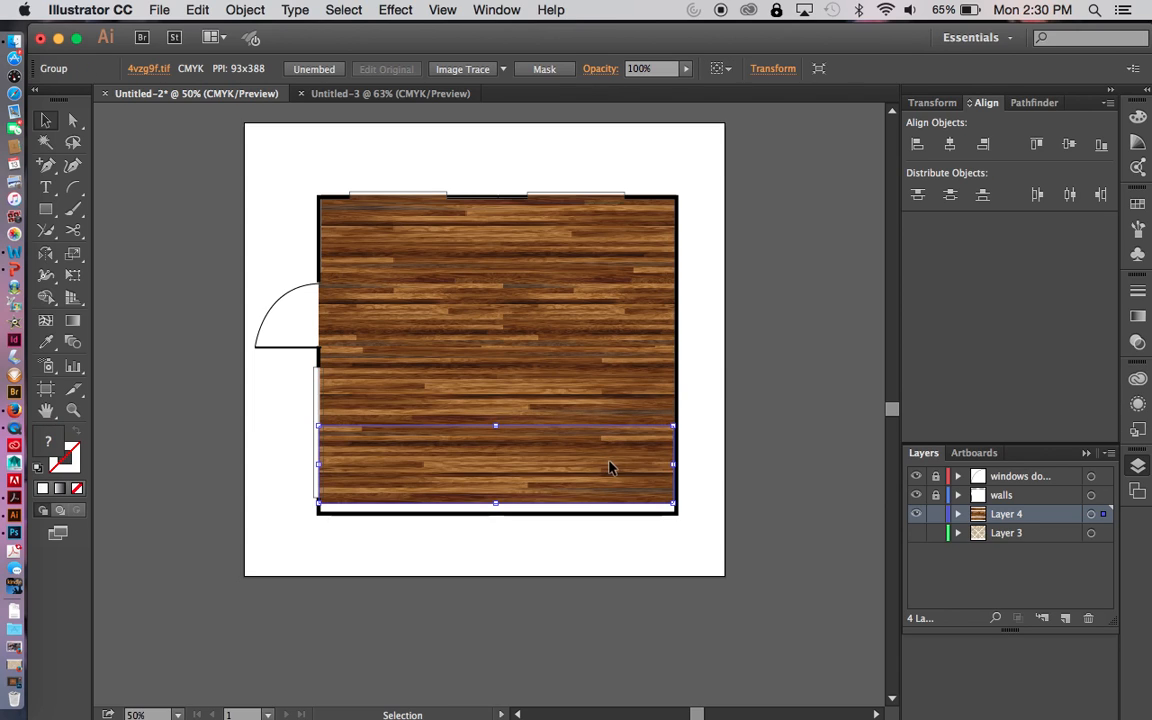
{"action": "left_click", "coordinate": [710, 514]}
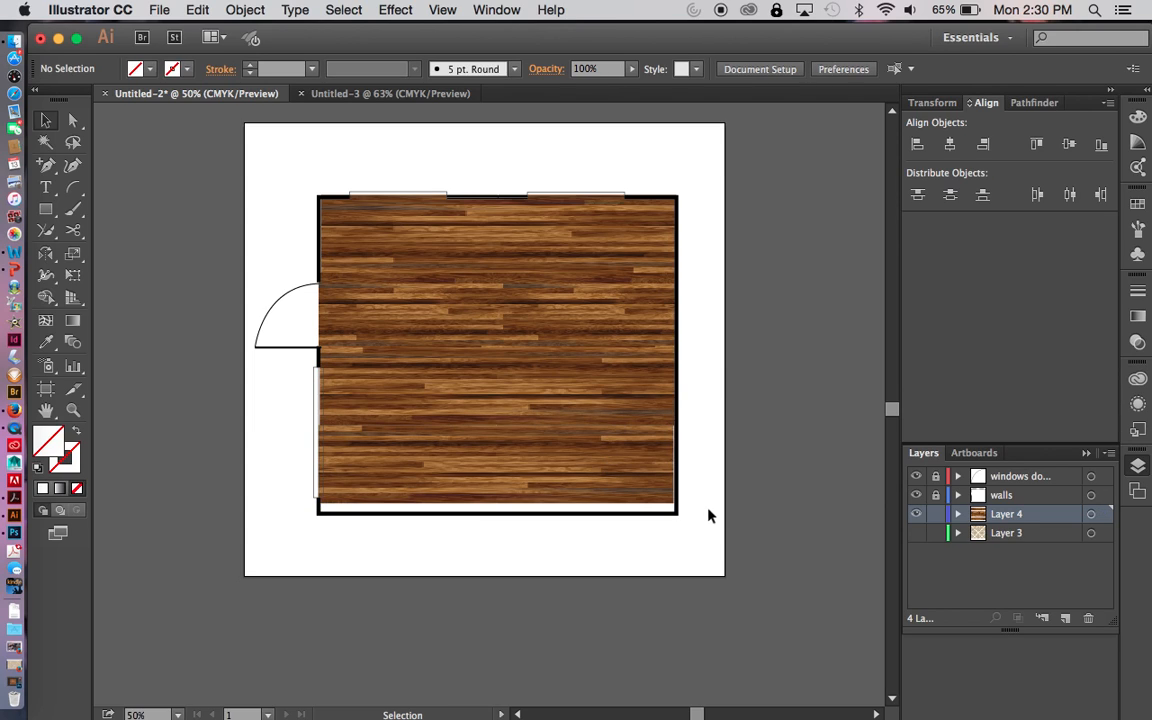
Narrow the fourth-row hardwood strip from its right edge so it covers only the left half of the room
{"action": "left_click", "coordinate": [643, 470]}
{"action": "left_click_drag", "start_coordinate": [677, 464], "coordinate": [503, 477]}
{"action": "left_click", "coordinate": [532, 563]}
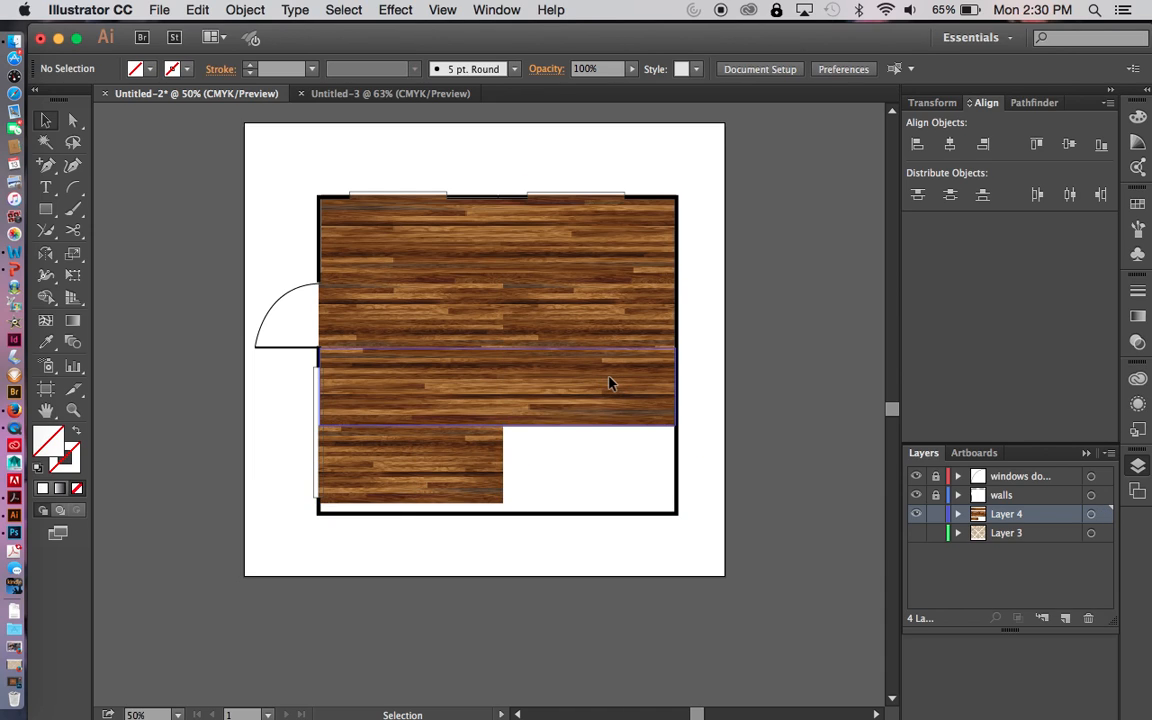
Duplicate the third-row strip into the fourth row's empty right half and narrow the copy to end at the right wall
{"action": "left_click_drag", "start_coordinate": [617, 383], "coordinate": [797, 464]}
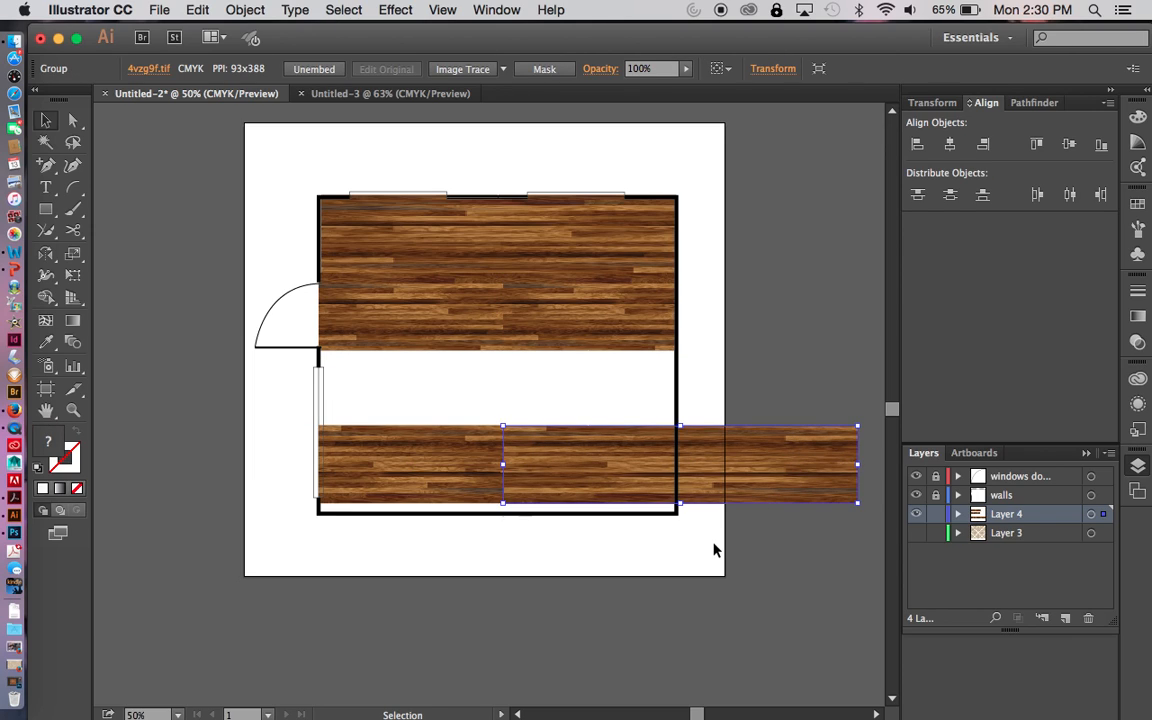
{"action": "key", "text": "super+z"}
{"action": "left_click_drag", "start_coordinate": [606, 392], "coordinate": [787, 470]}
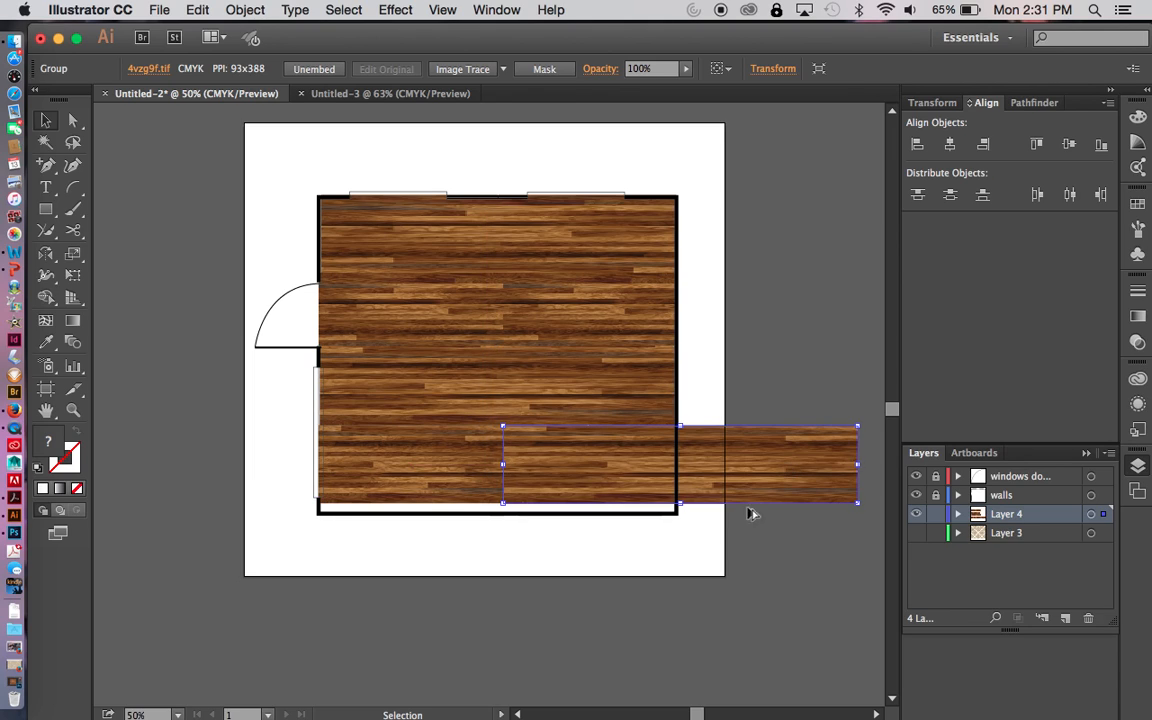
{"action": "left_click", "coordinate": [725, 560]}
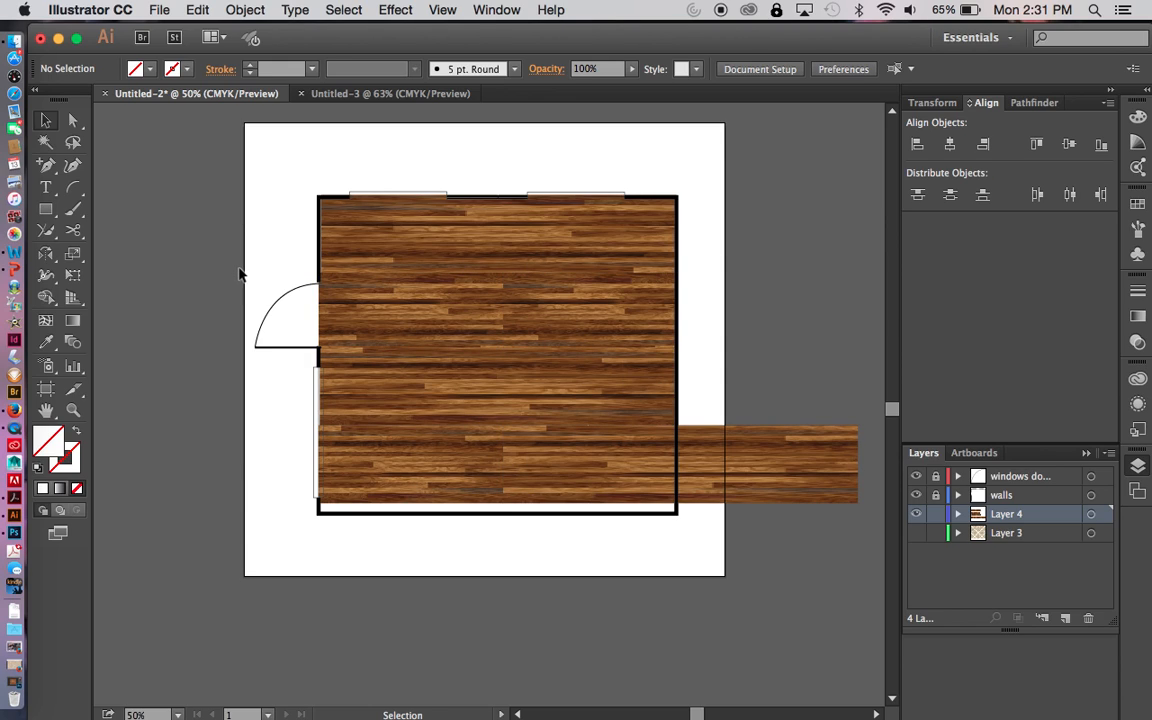
{"action": "left_click", "coordinate": [852, 474]}
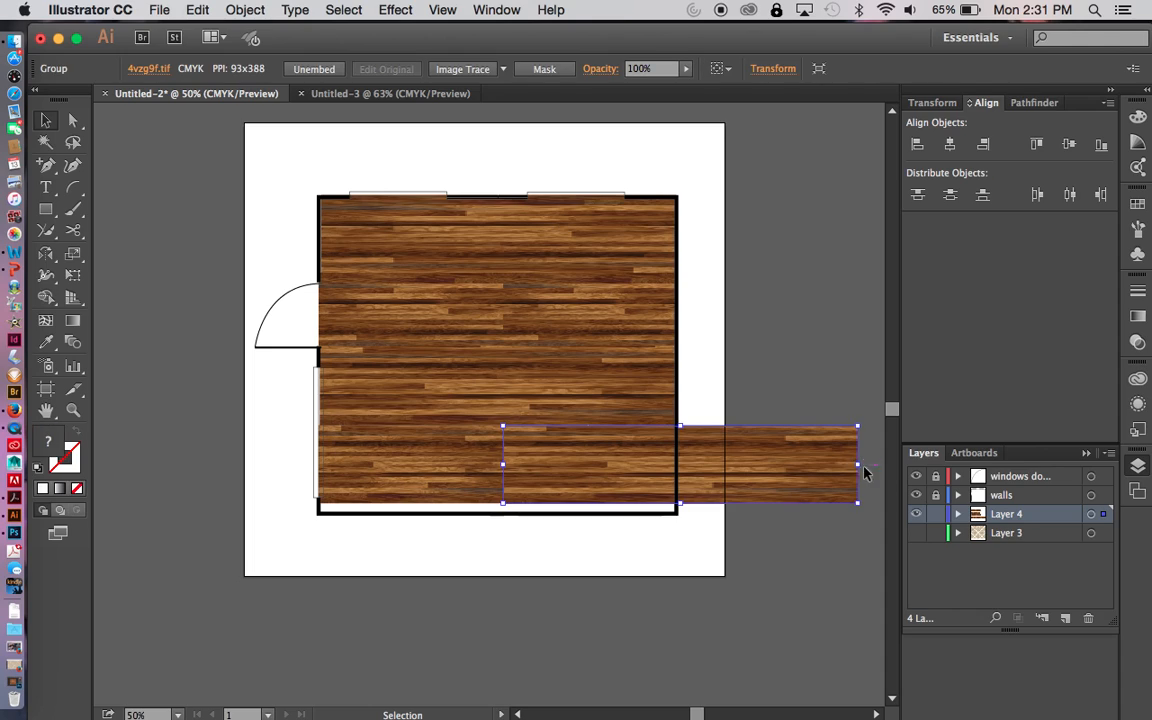
{"action": "left_click_drag", "start_coordinate": [859, 465], "coordinate": [677, 466]}
{"action": "left_click", "coordinate": [703, 544]}
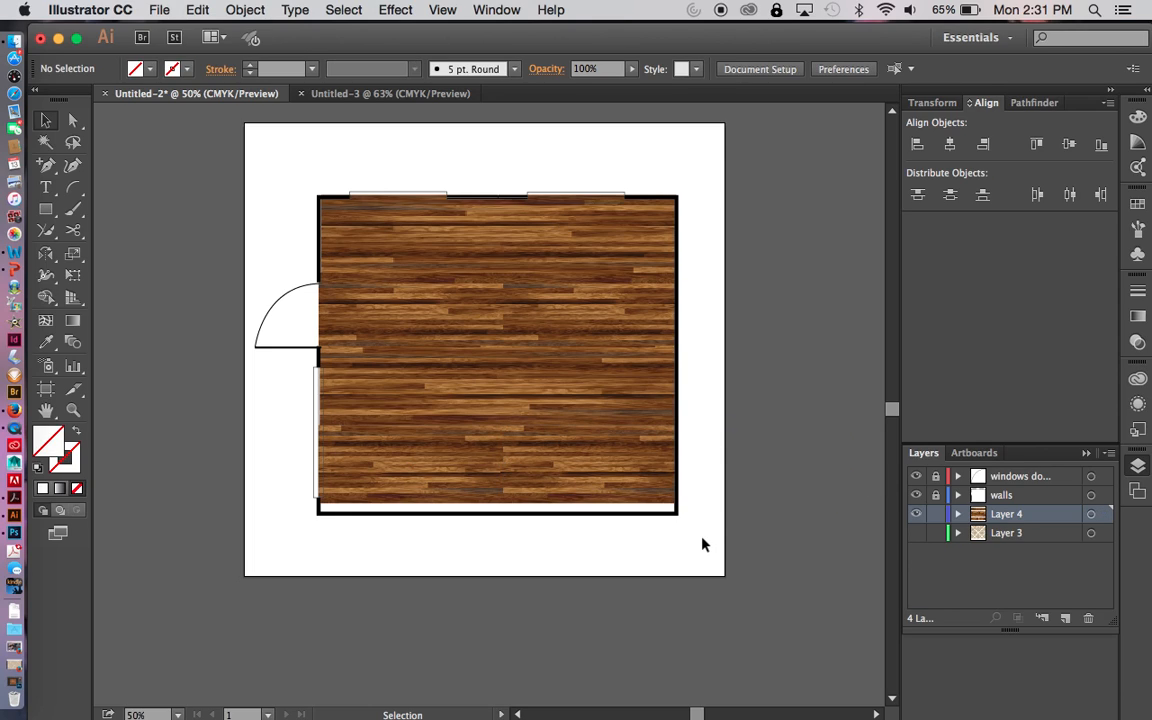
Duplicate the third-row strip down over the gap at the lower wall, extending past the wall, and bring the copy to the front
{"action": "left_click", "coordinate": [500, 386]}
{"action": "left_click_drag", "start_coordinate": [503, 386], "coordinate": [503, 512]}
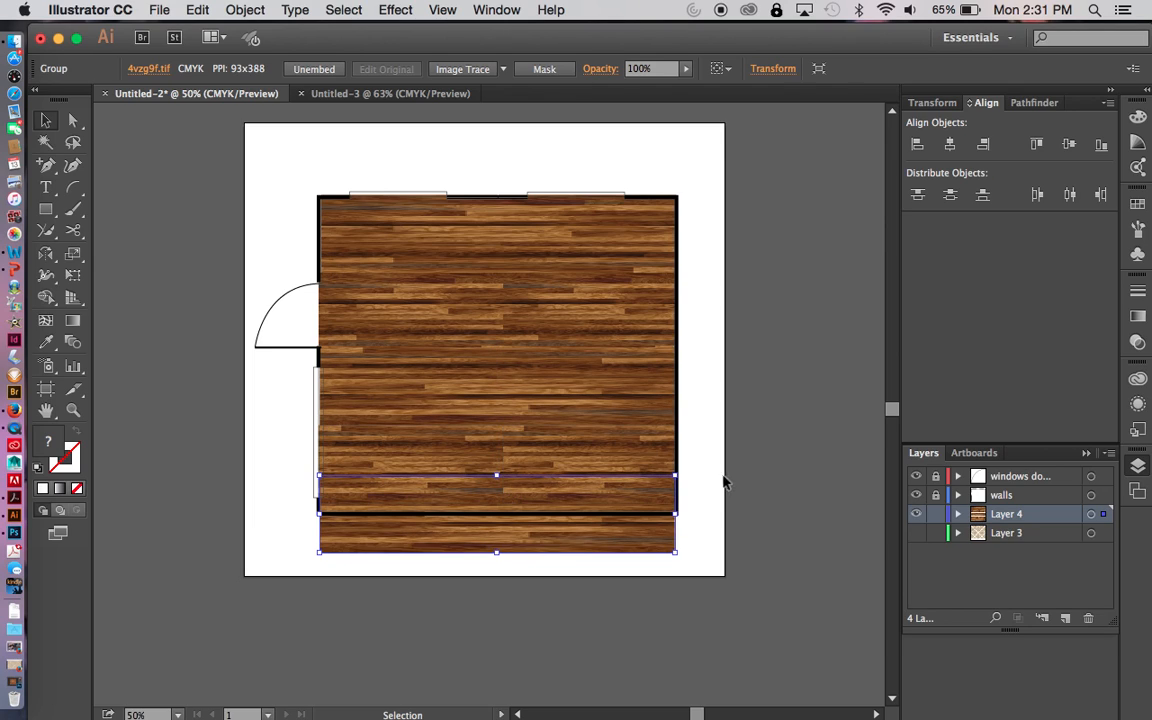
{"action": "left_click", "coordinate": [710, 507]}
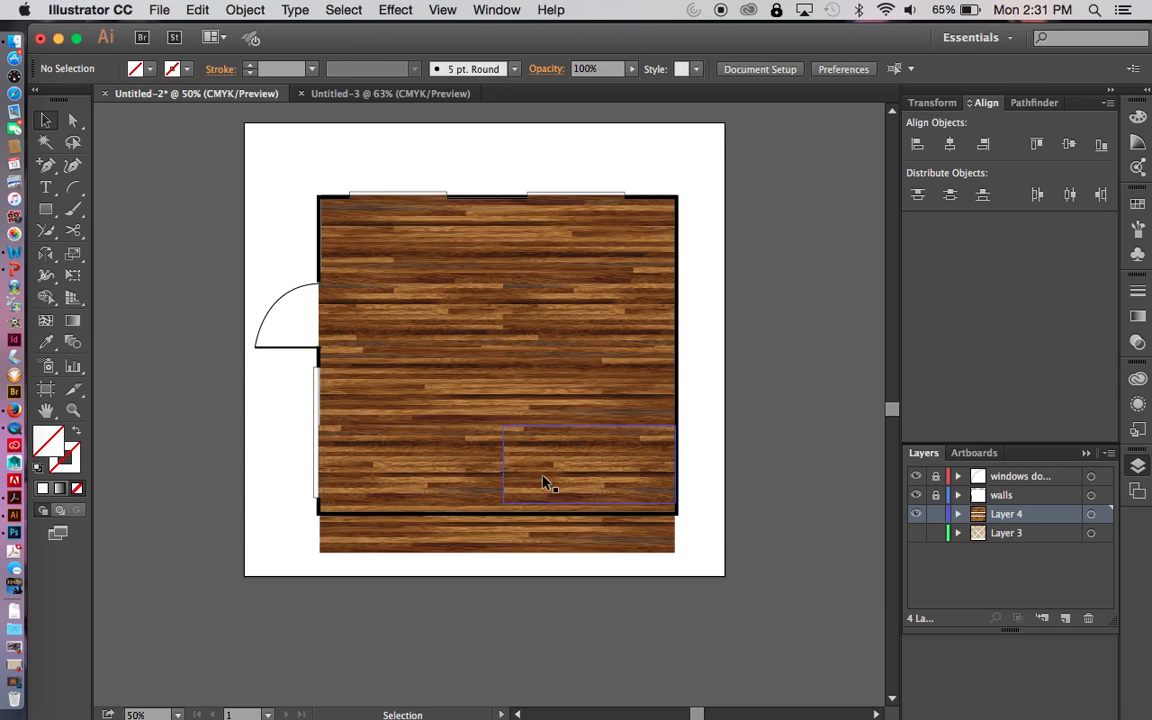
{"action": "left_click", "coordinate": [485, 540]}
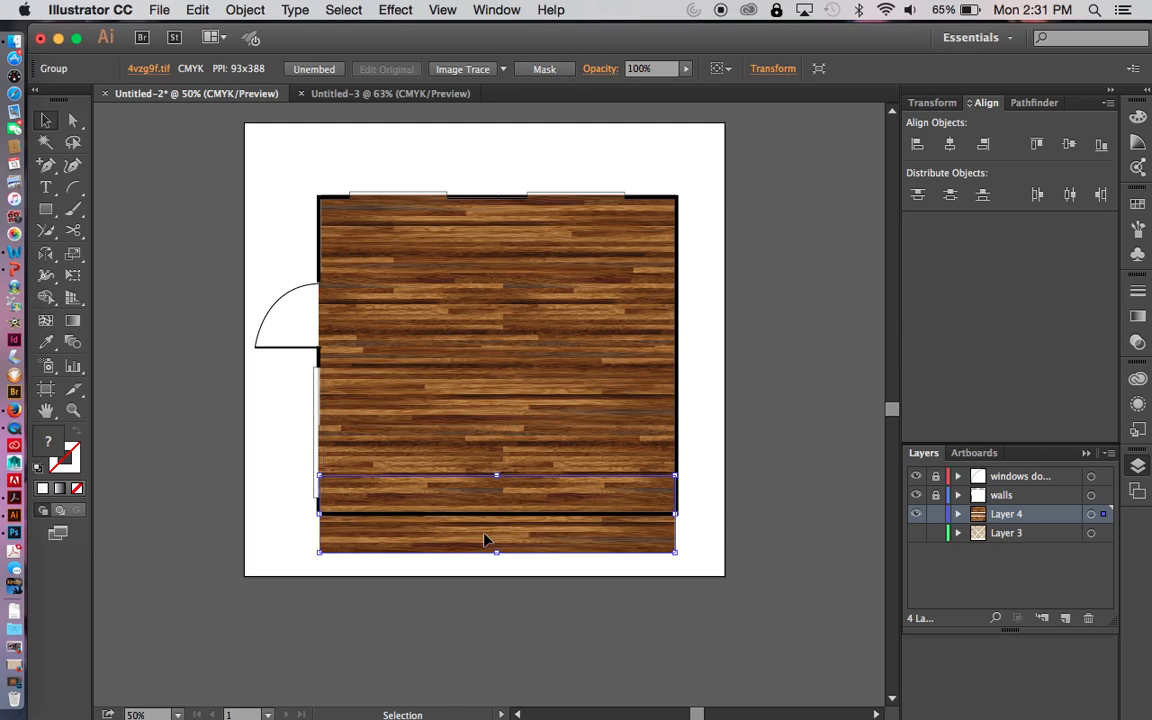
{"action": "right_click", "coordinate": [494, 540]}
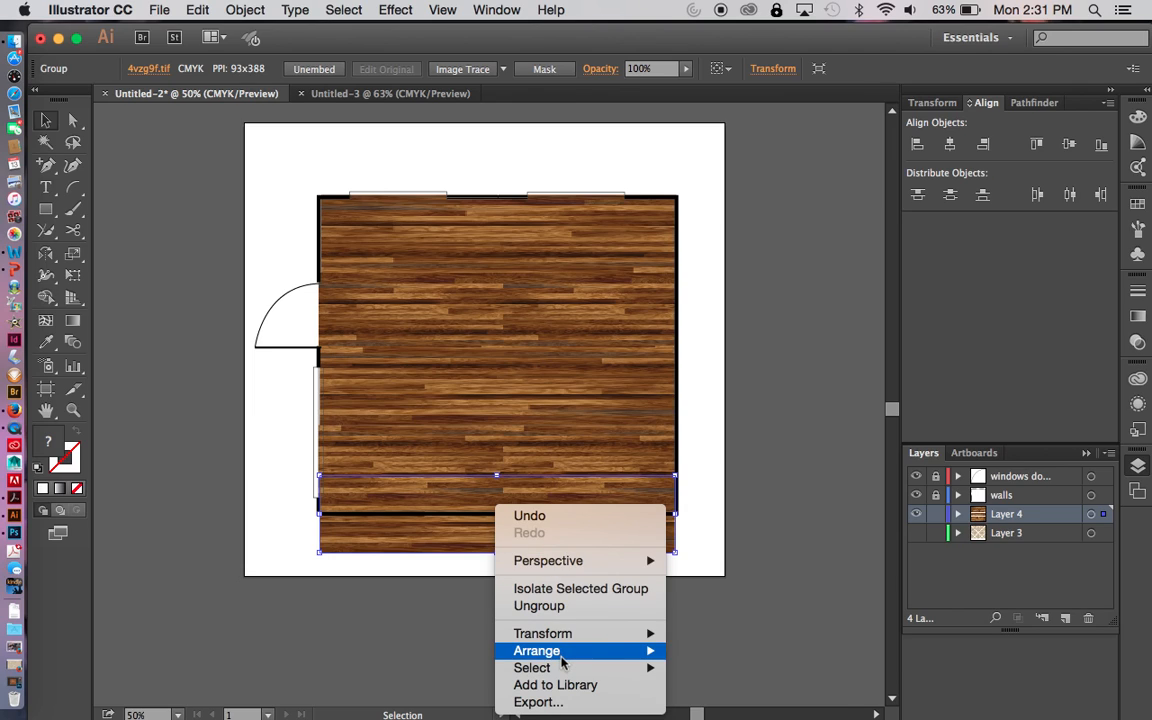
{"action": "mouse_move", "coordinate": [601, 651]}
{"action": "left_click", "coordinate": [700, 623]}
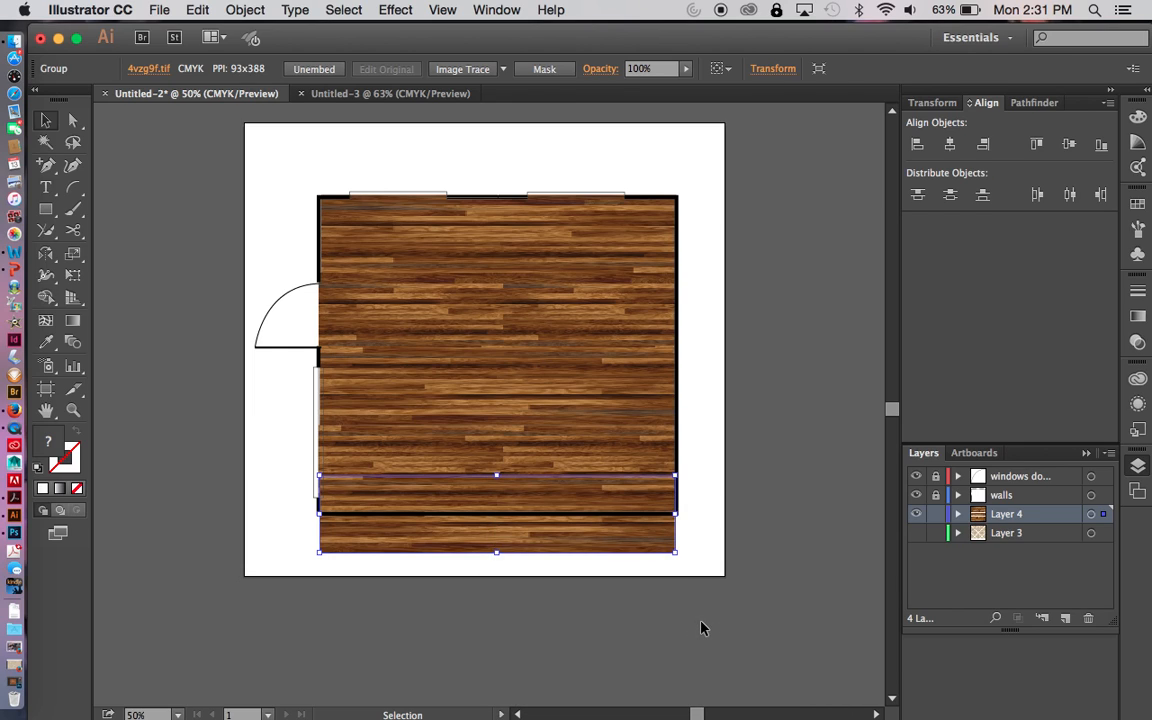
Nudge the lowest hardwood strip slightly right to line it up with the side walls
{"action": "left_click", "coordinate": [740, 505]}
{"action": "left_click", "coordinate": [674, 540]}
{"action": "key", "text": "Right"}
{"action": "key", "text": "Right"}
{"action": "left_click", "coordinate": [740, 504]}
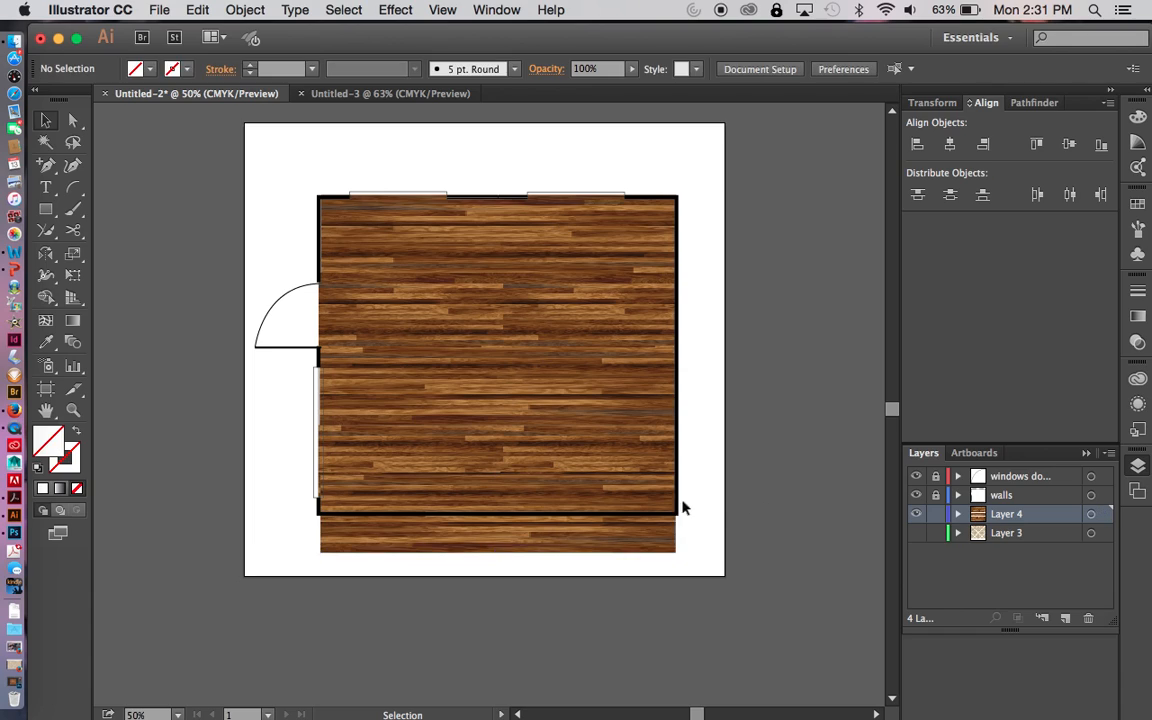
{"action": "left_click", "coordinate": [493, 549]}
{"action": "left_click_drag", "start_coordinate": [499, 555], "coordinate": [502, 517]}
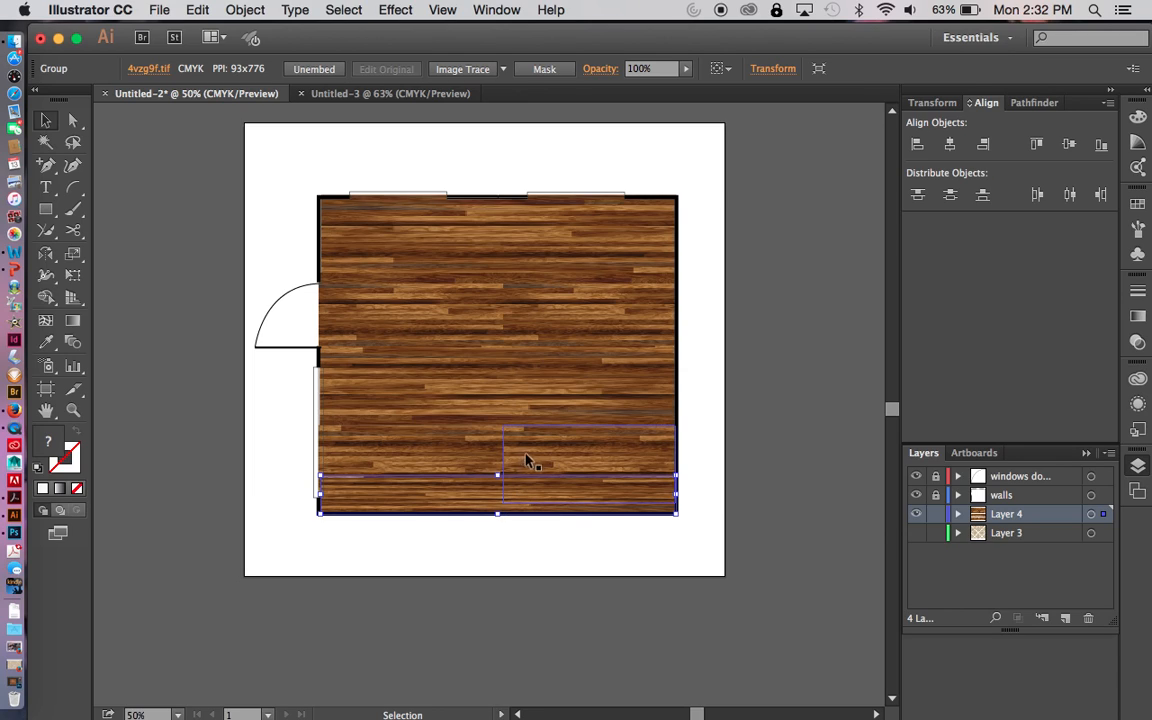
{"action": "key", "text": "super+z"}
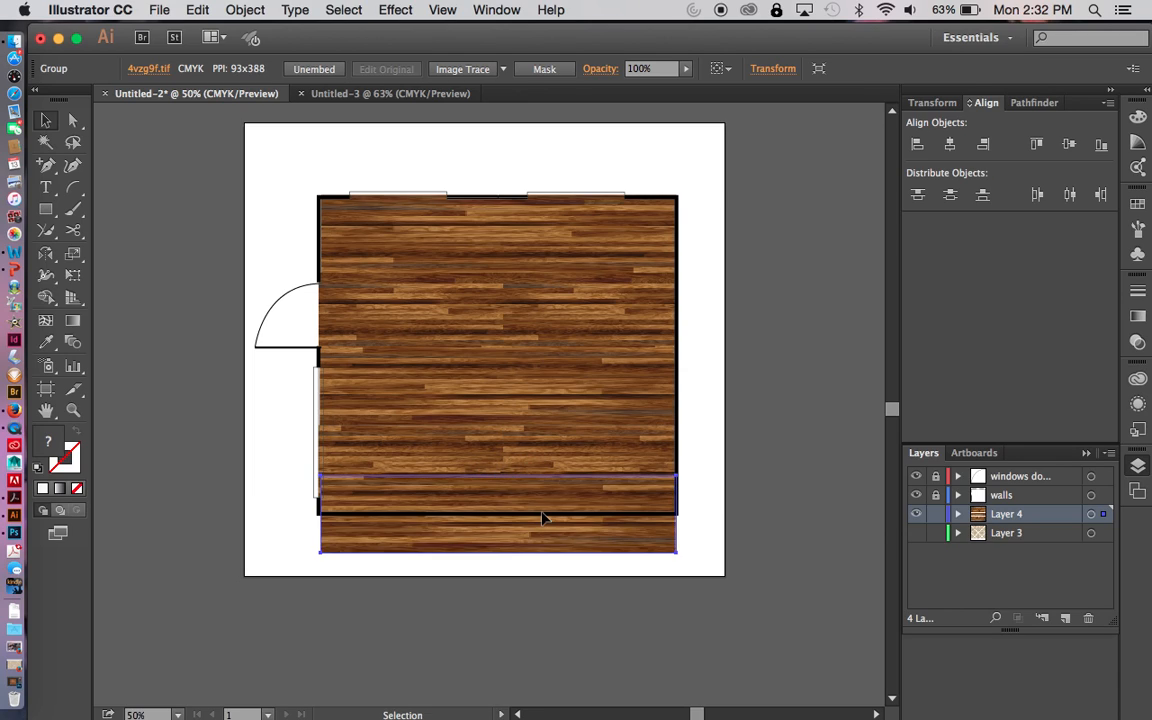
{"action": "left_click", "coordinate": [698, 545]}
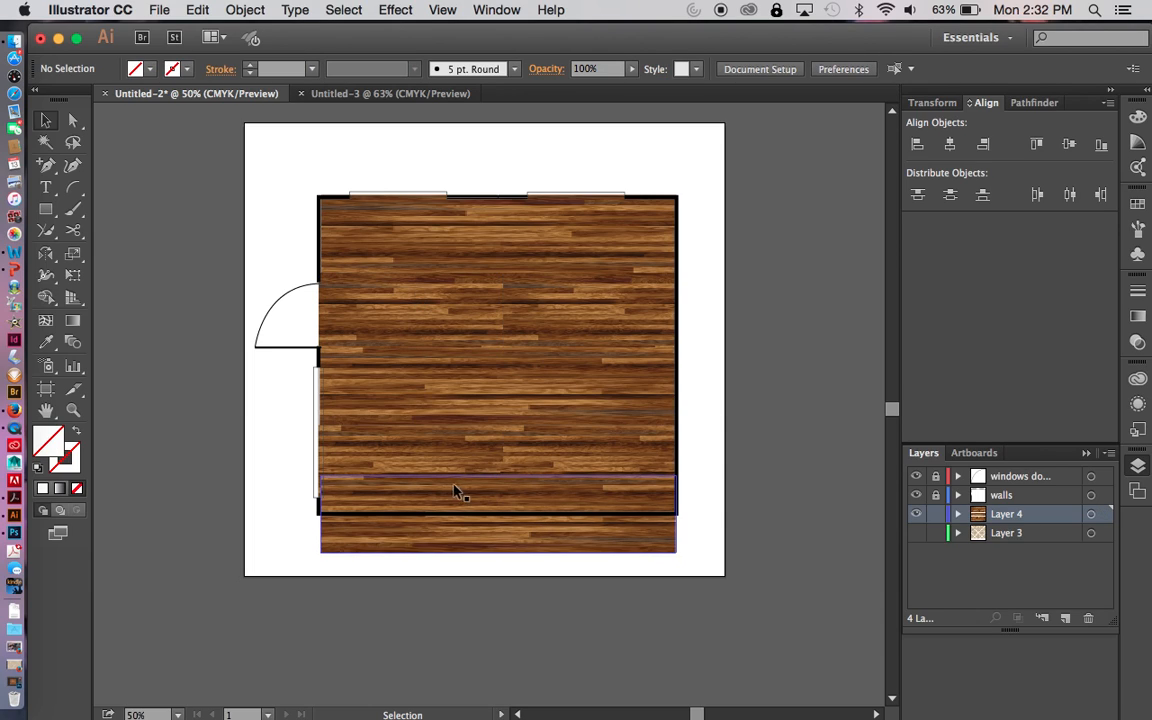
Draw a rectangle without fill or stroke over the hardwood, from the room's upper-left wall corner to its lower-right wall corner
{"action": "left_click", "coordinate": [45, 208]}
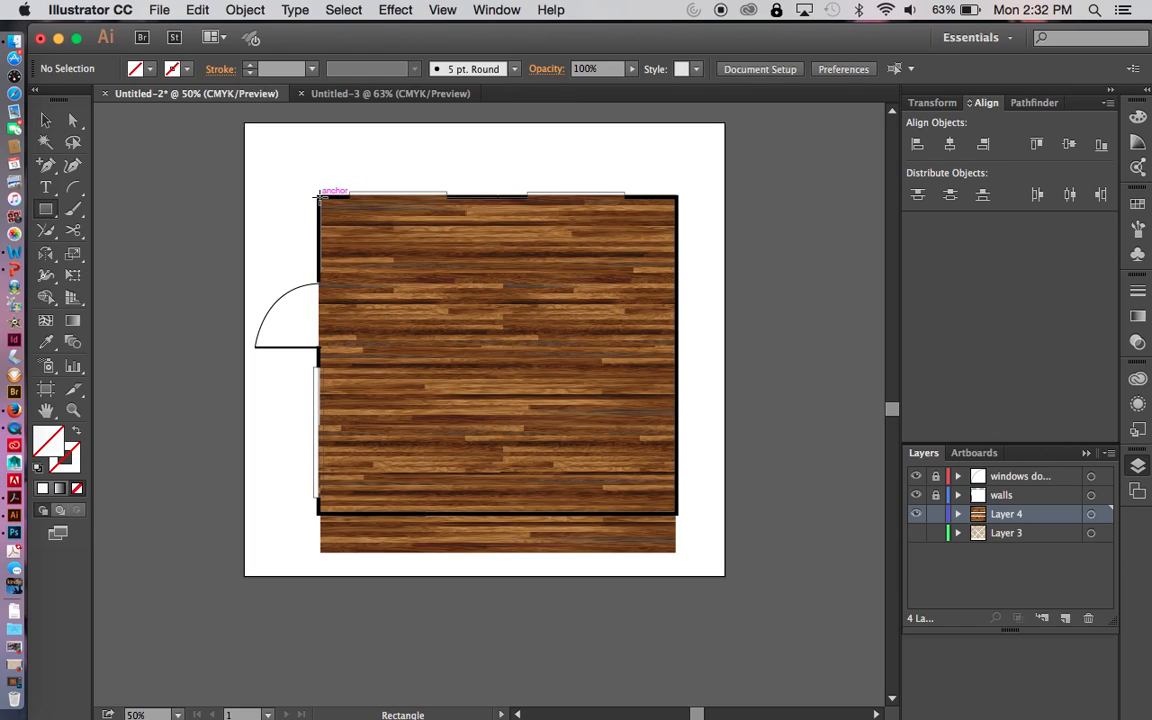
{"action": "left_click_drag", "start_coordinate": [318, 195], "coordinate": [677, 511]}
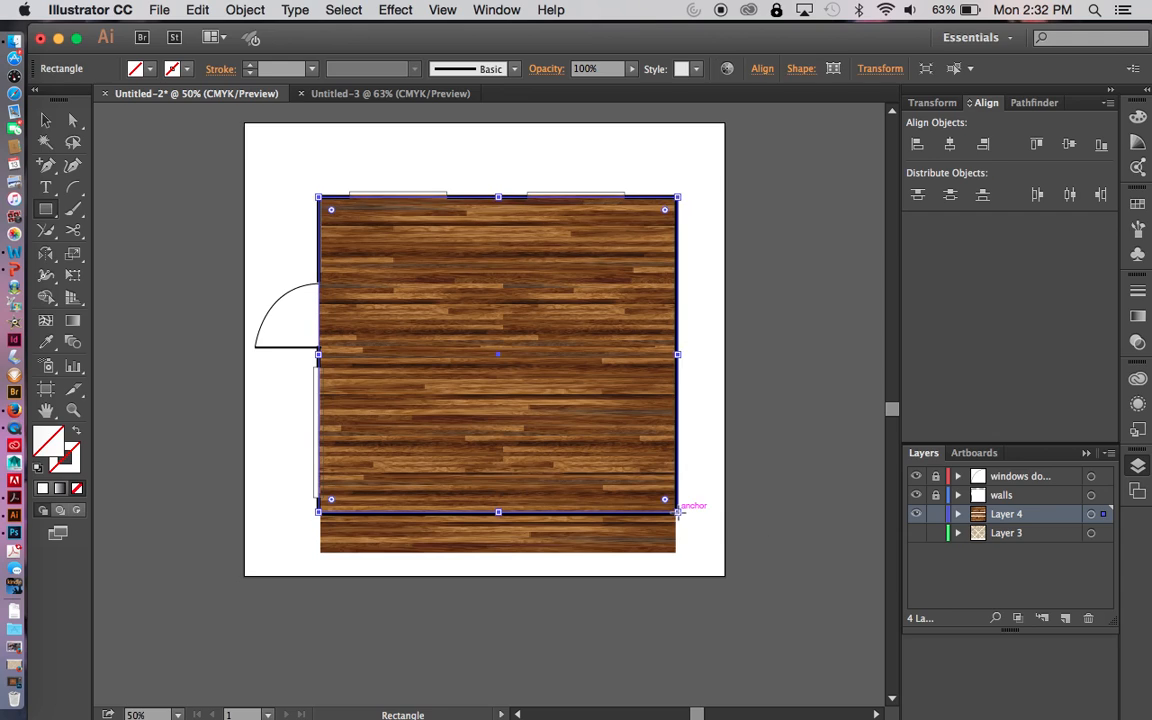
{"action": "key", "text": "v"}
{"action": "left_click", "coordinate": [700, 546]}
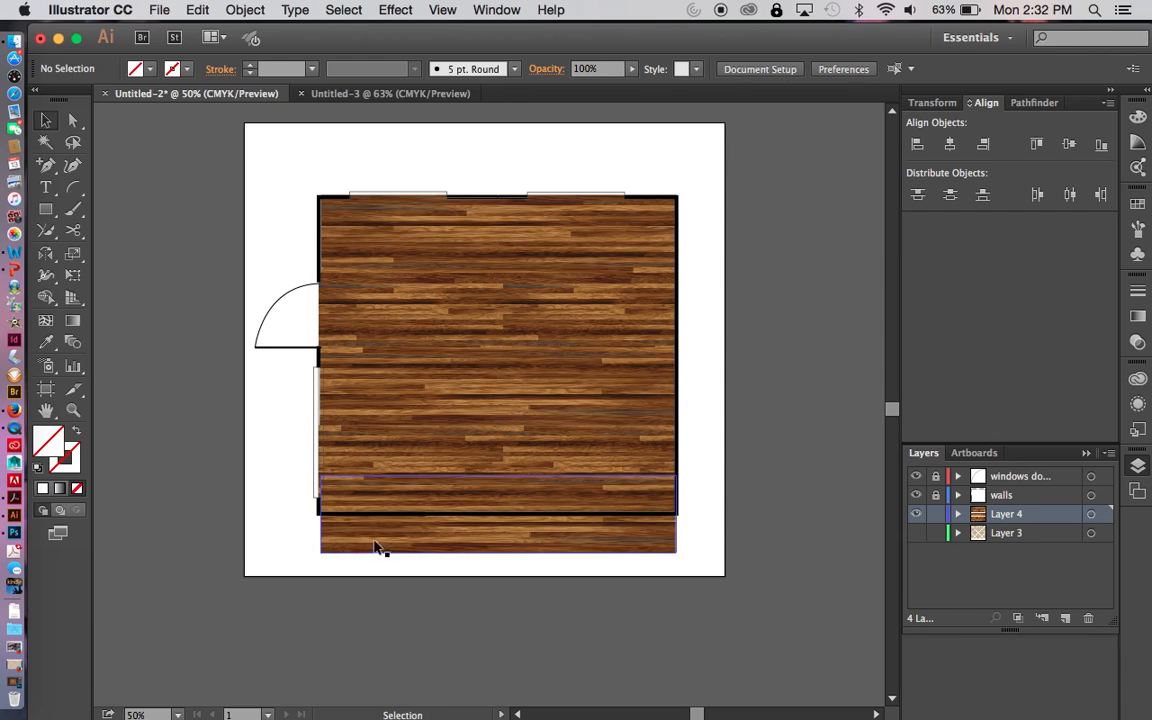
Select all the hardwood strips with the rectangle and make a clipping mask that trims the floor to the walls
{"action": "key", "text": "super+a"}
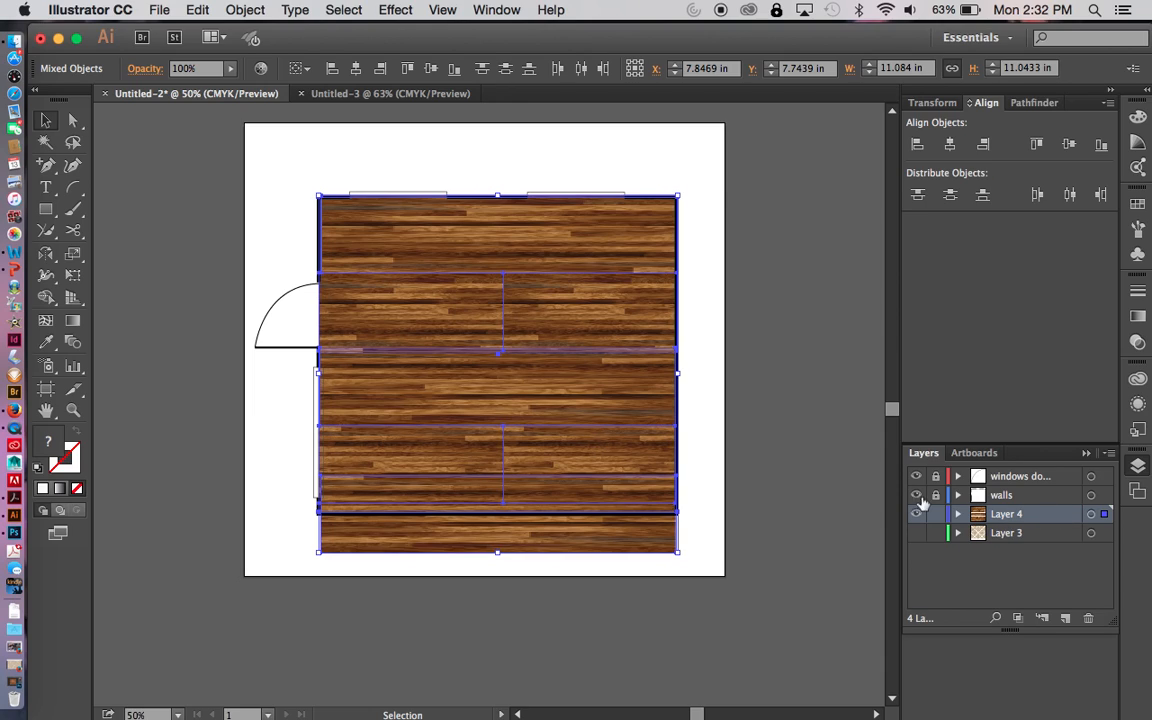
{"action": "right_click", "coordinate": [714, 457]}
{"action": "left_click", "coordinate": [760, 557]}
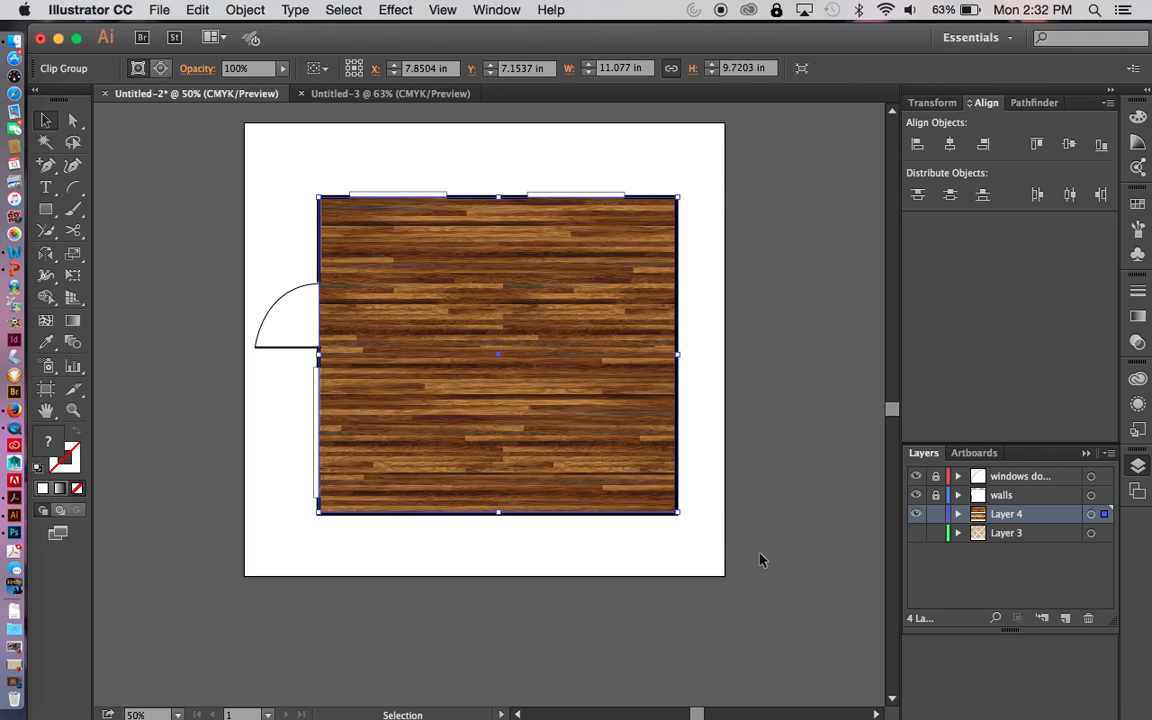
{"action": "left_click", "coordinate": [697, 561]}
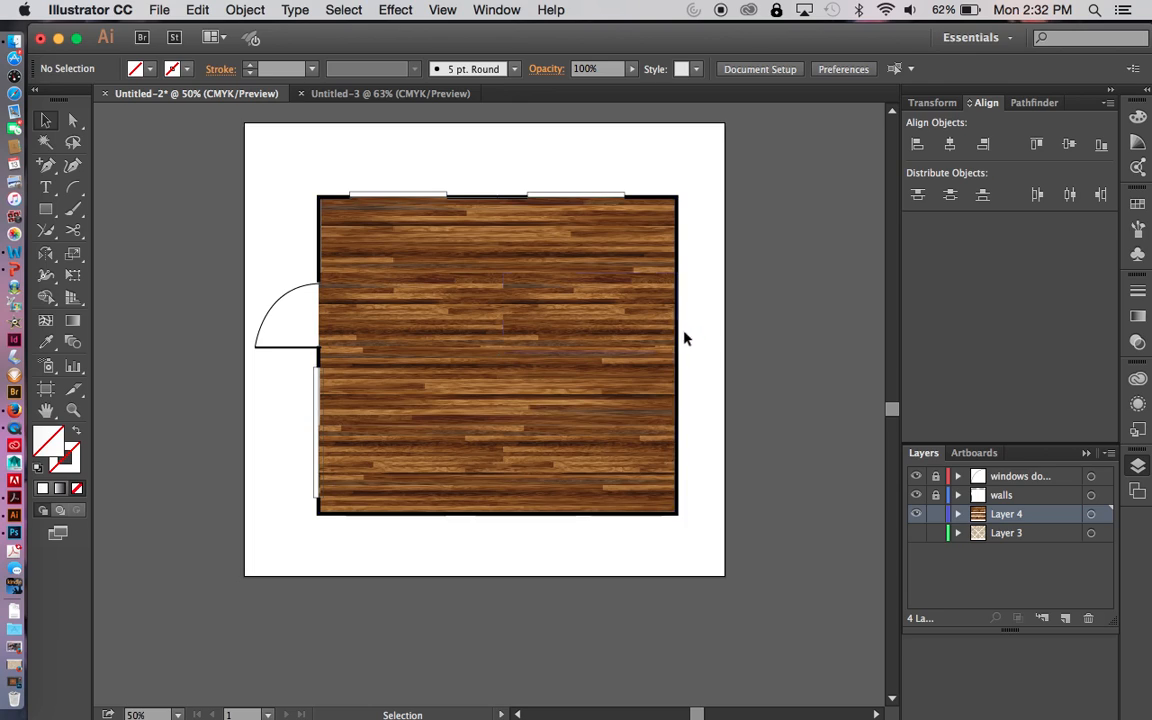
{"action": "scroll", "coordinate": [501, 452], "scroll_direction": "up", "scroll_amount": 2}
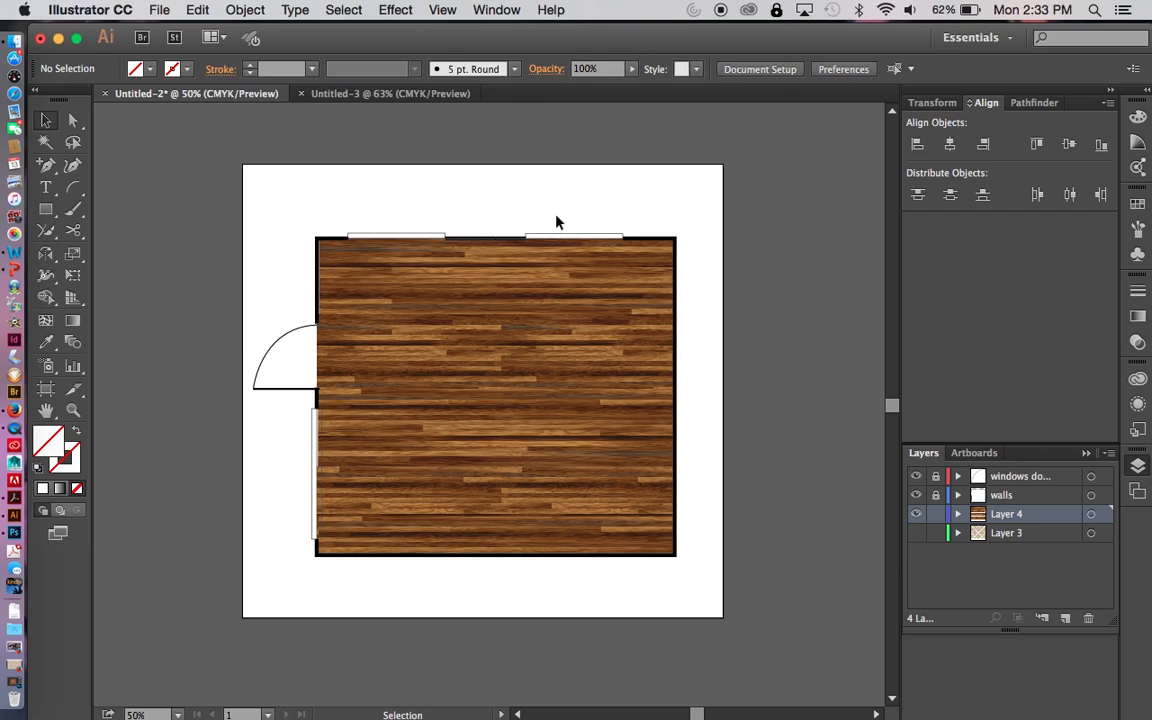
{"action": "key", "text": "super+0"}
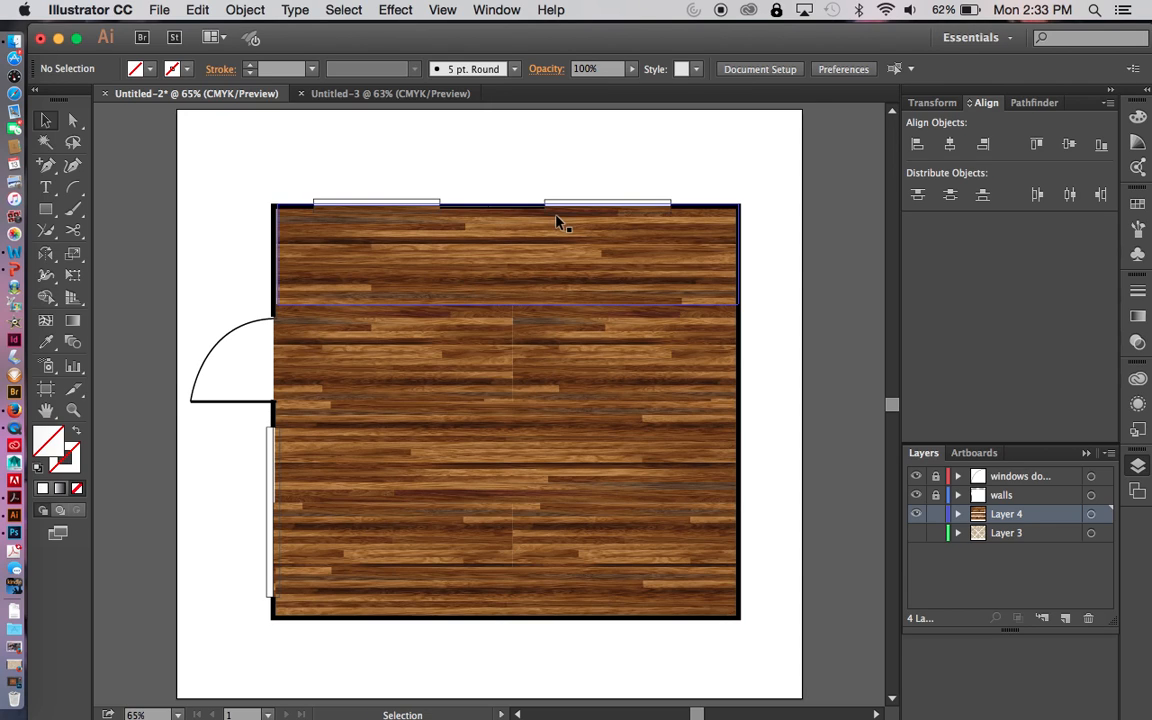